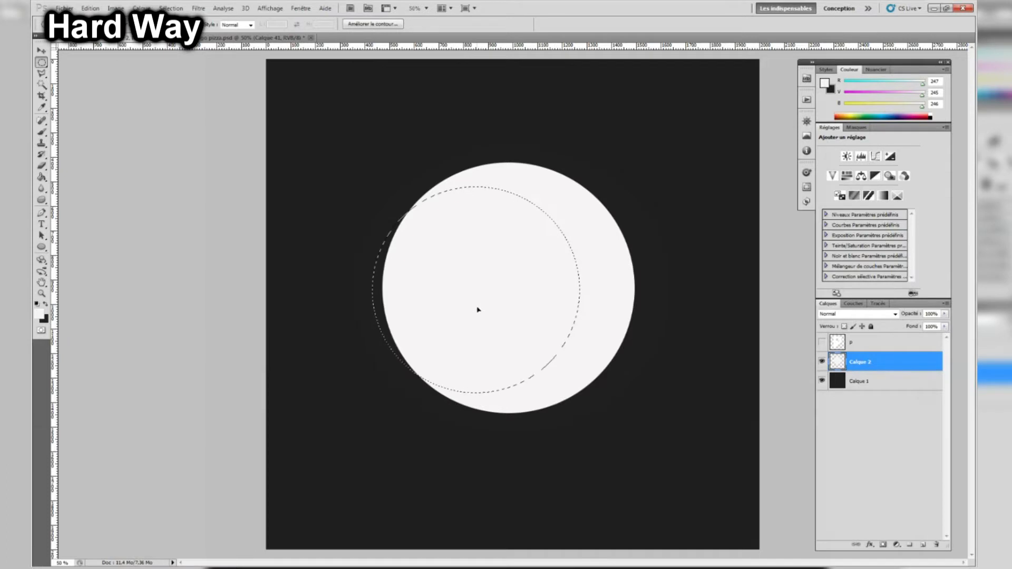
# Cut the selected circle out of the white disc, then replace the disc's layer with a new empty layer.
pyautogui.press('Delete')
pyautogui.hotkey('ctrl', 'd')
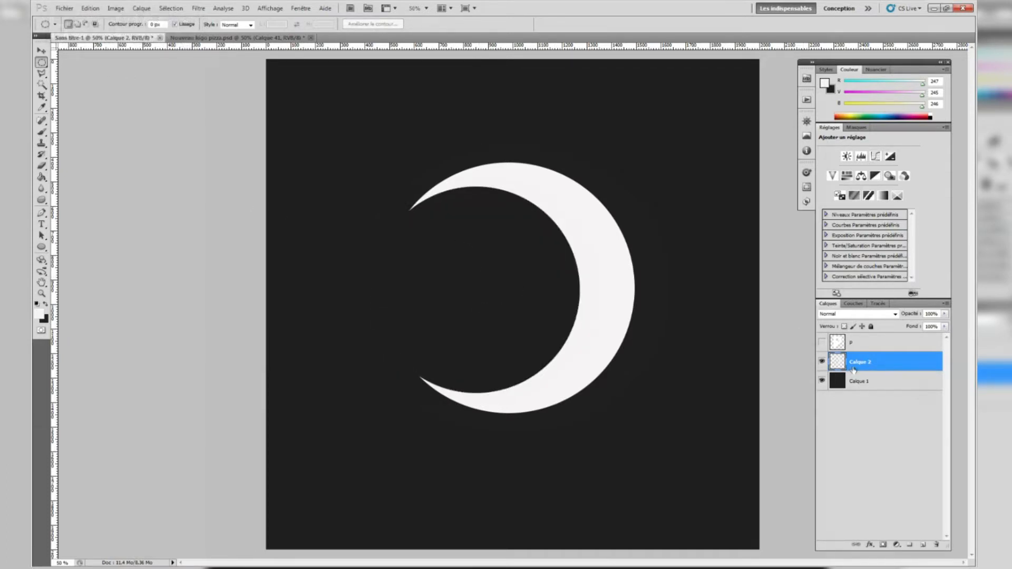
pyautogui.press('Delete')
pyautogui.click(920, 545)
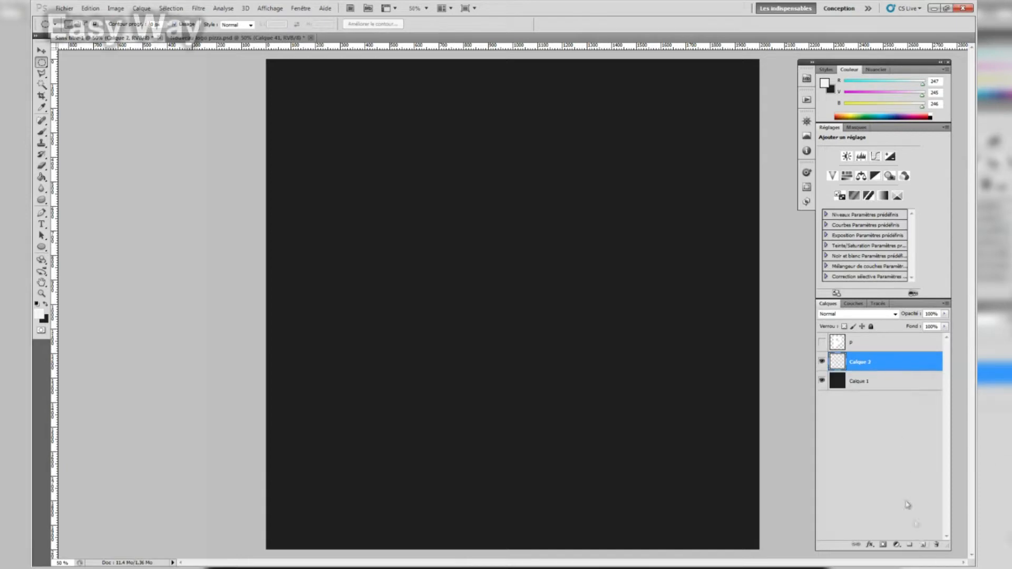
# Draw a circular path about 1230 px in diameter with the Ellipse tool and centre it roughly on the canvas.
pyautogui.moveTo(45, 248); pyautogui.dragTo(97, 274)
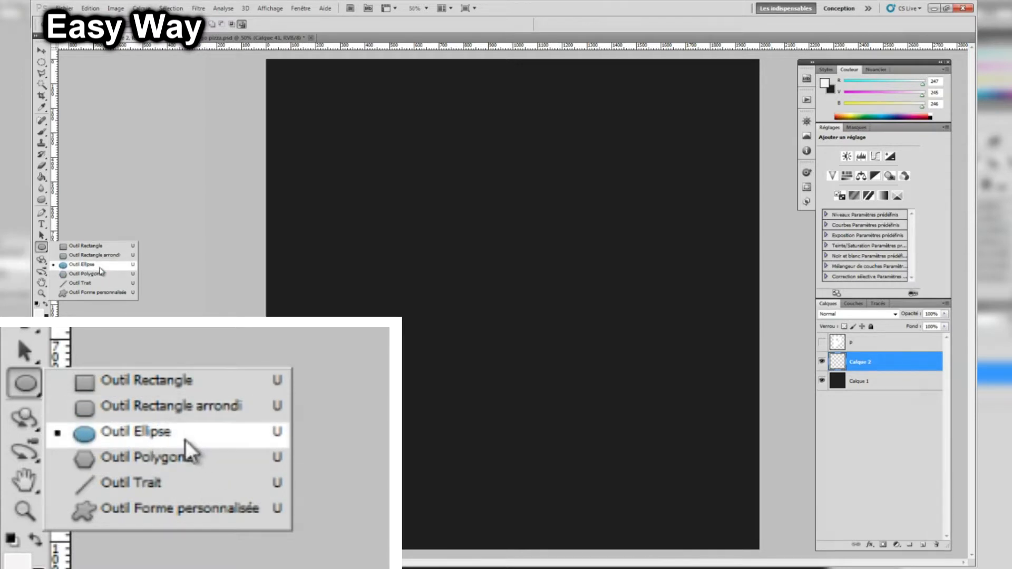
pyautogui.click(99, 269)
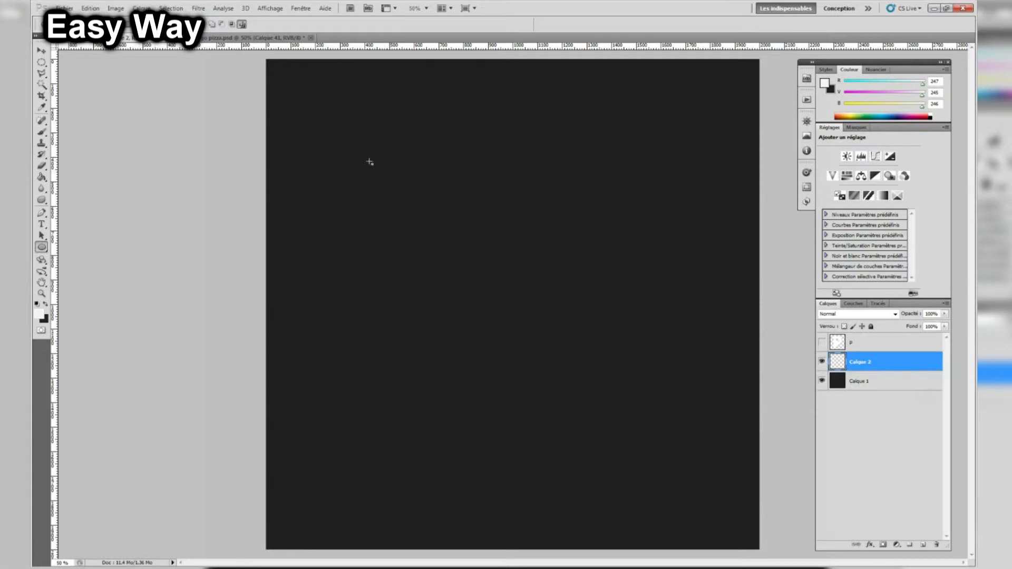
pyautogui.moveTo(369, 162); pyautogui.dragTo(695, 435)
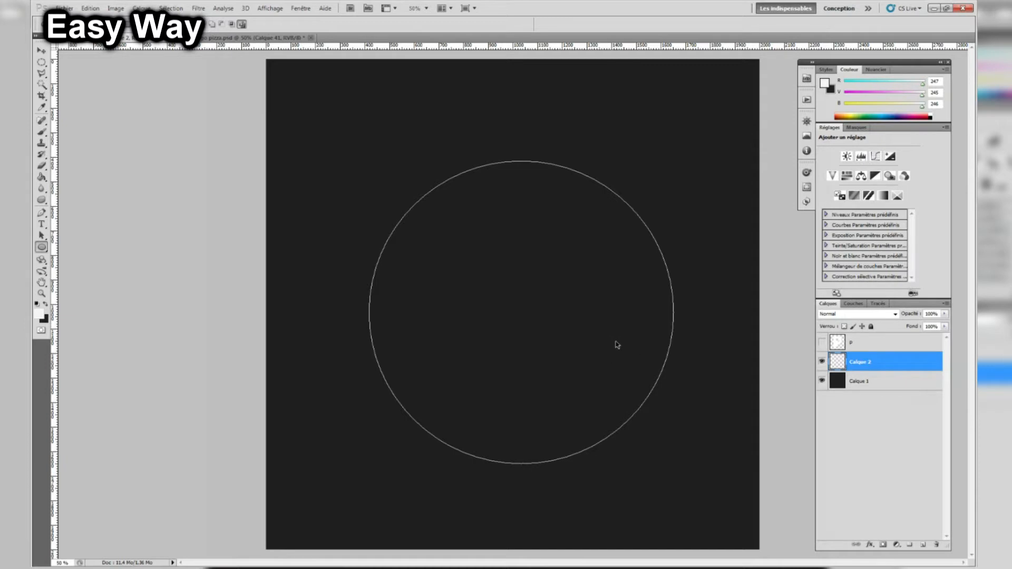
pyautogui.moveTo(607, 340); pyautogui.dragTo(587, 329)
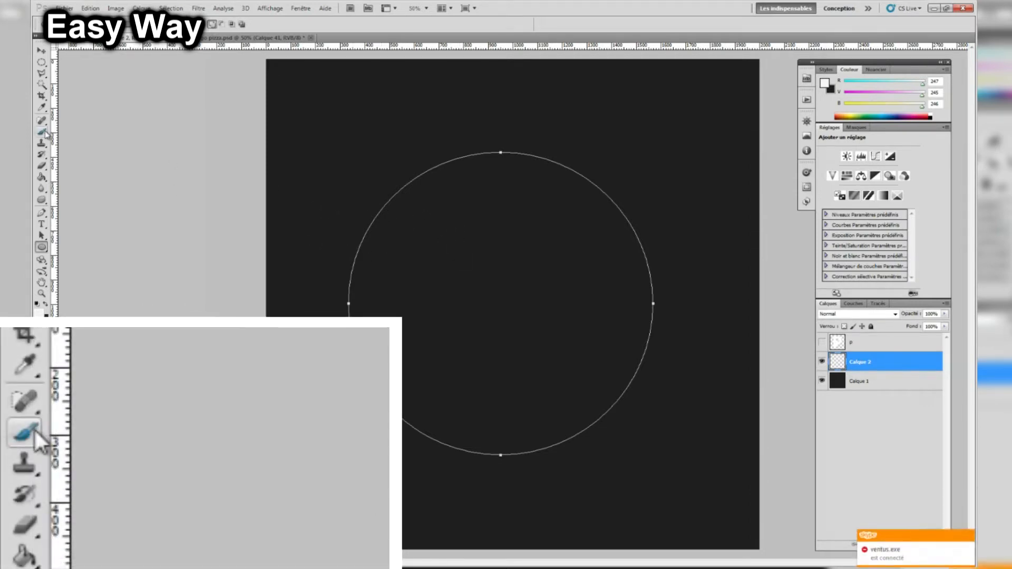
# Set up a hard round brush of 360 px at 100% hardness and stroke the circular path with it.
pyautogui.click(42, 131)
pyautogui.click(83, 26)
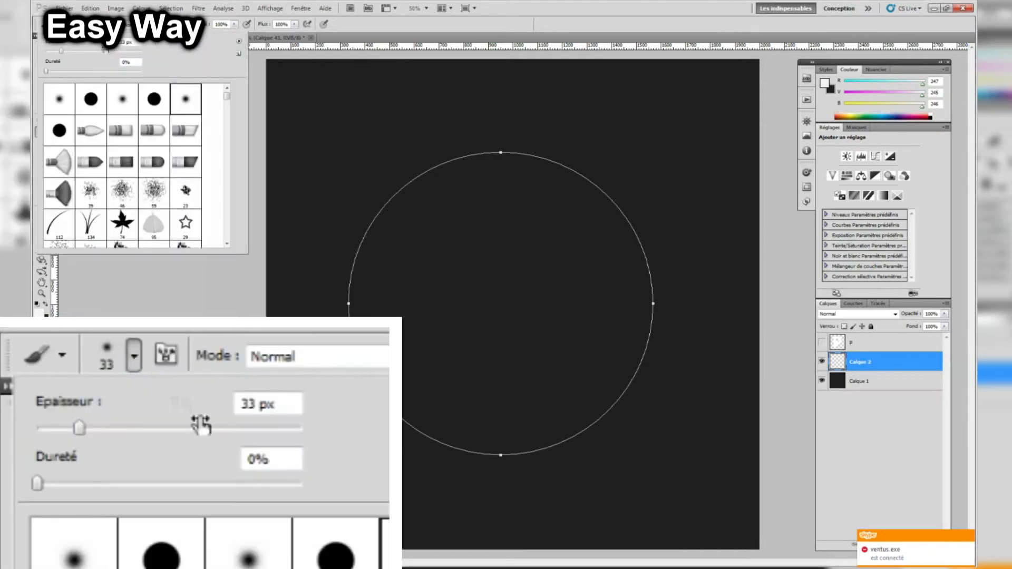
pyautogui.click(91, 99)
pyautogui.moveTo(83, 51); pyautogui.dragTo(130, 55)
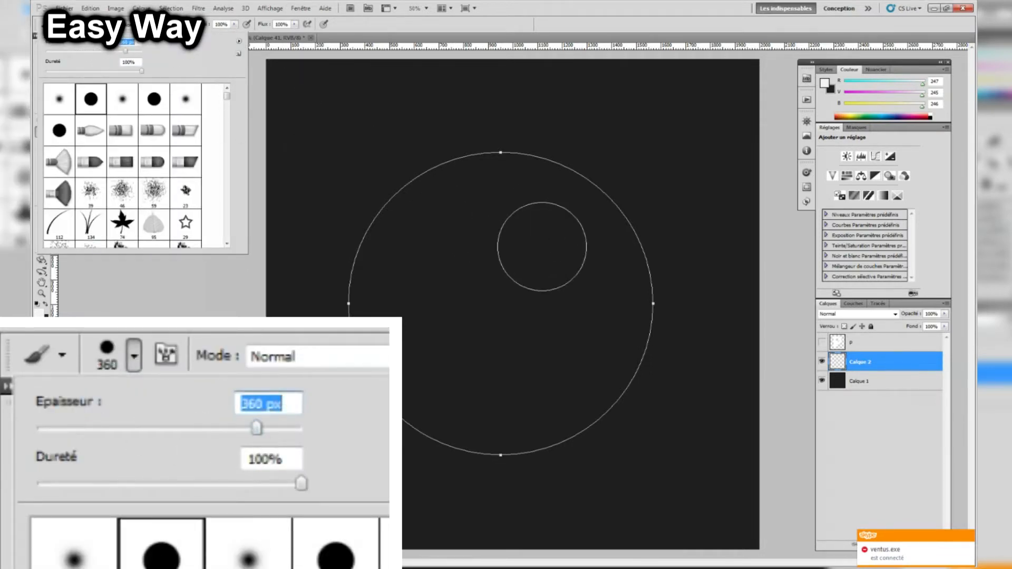
pyautogui.click(128, 42)
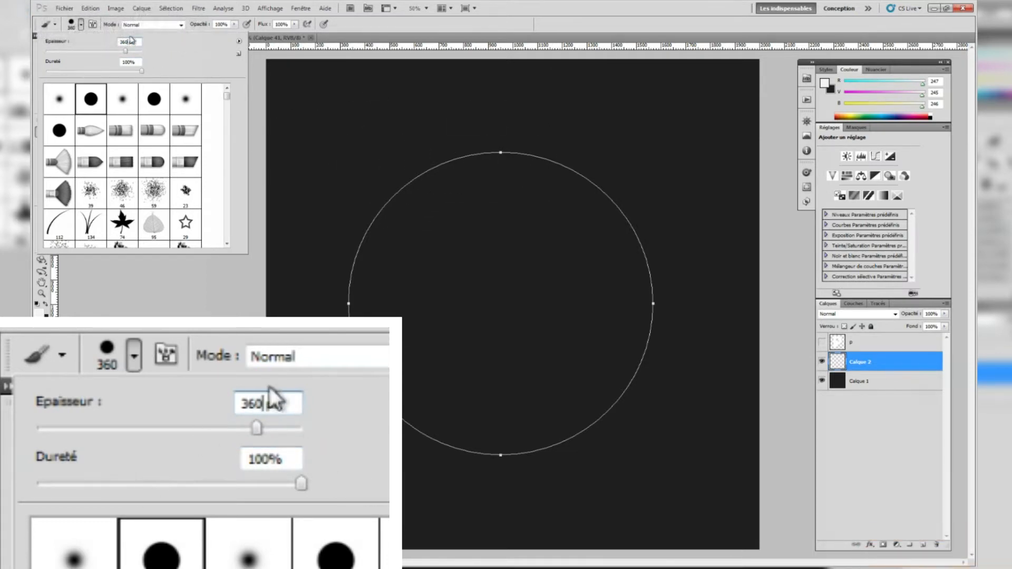
pyautogui.press('Return')
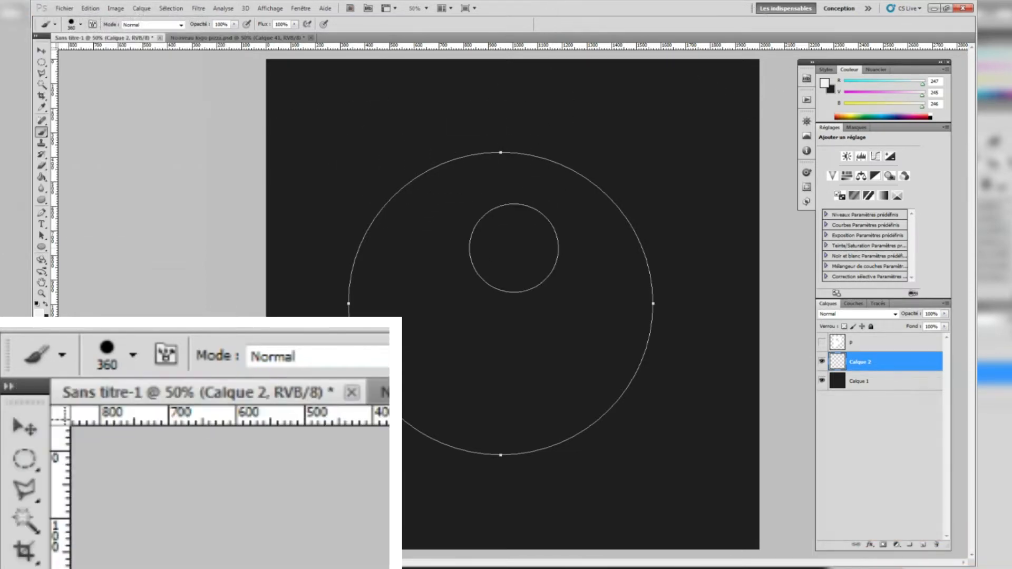
pyautogui.press('Return')
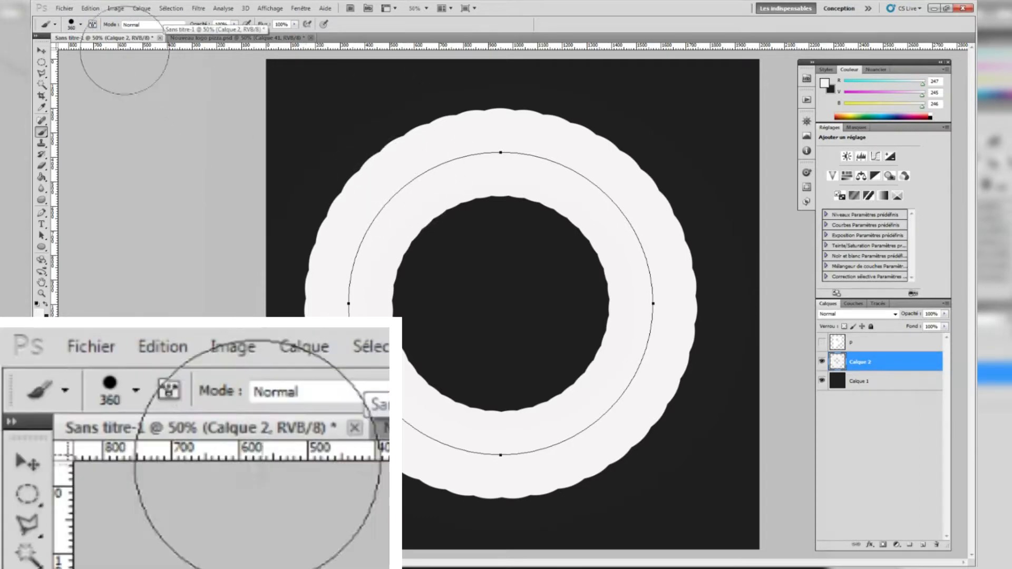
# Reduce the brush tip's spacing to its minimum so strokes paint without a scalloped edge.
pyautogui.click(93, 25)
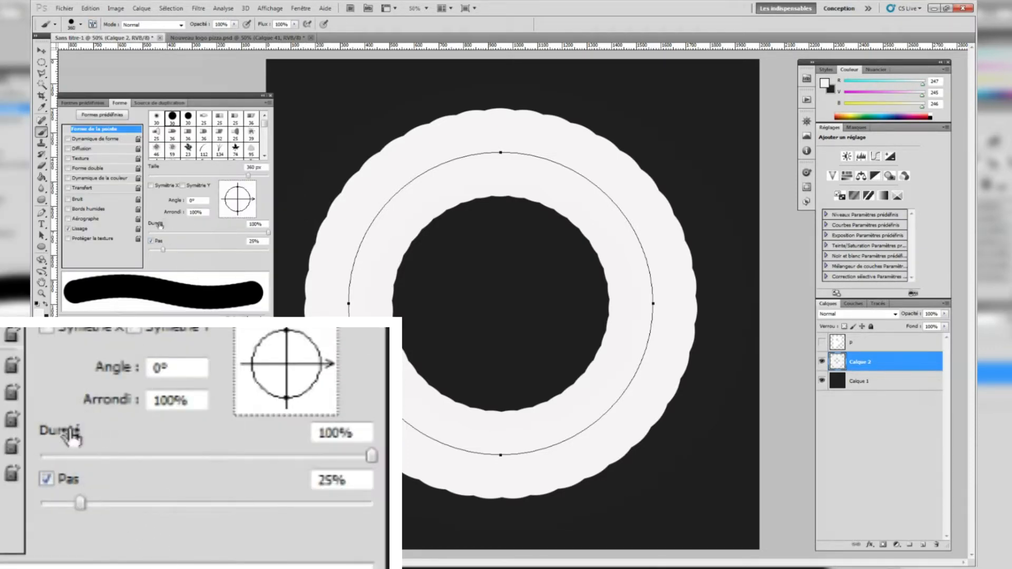
pyautogui.moveTo(165, 254)
pyautogui.mouseDown()
pyautogui.moveTo(150, 254)
pyautogui.moveTo(221, 253)
pyautogui.moveTo(150, 256)
pyautogui.mouseUp()
pyautogui.click(270, 95)
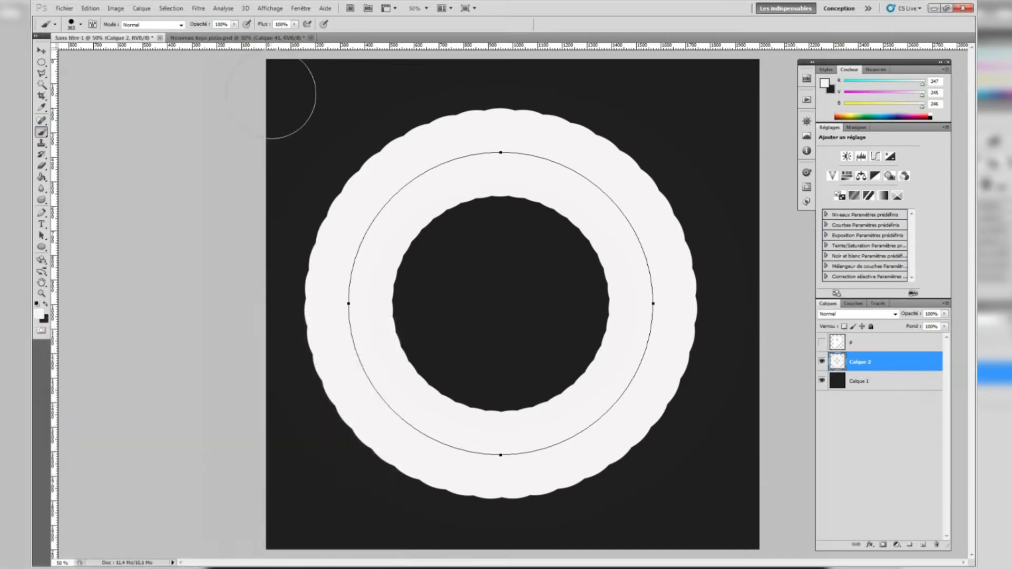
# Undo the scalloped ring, stroke the circular path again with the adjusted brush, hide the path and inspect the ring's edge.
pyautogui.hotkey('ctrl', 'z')
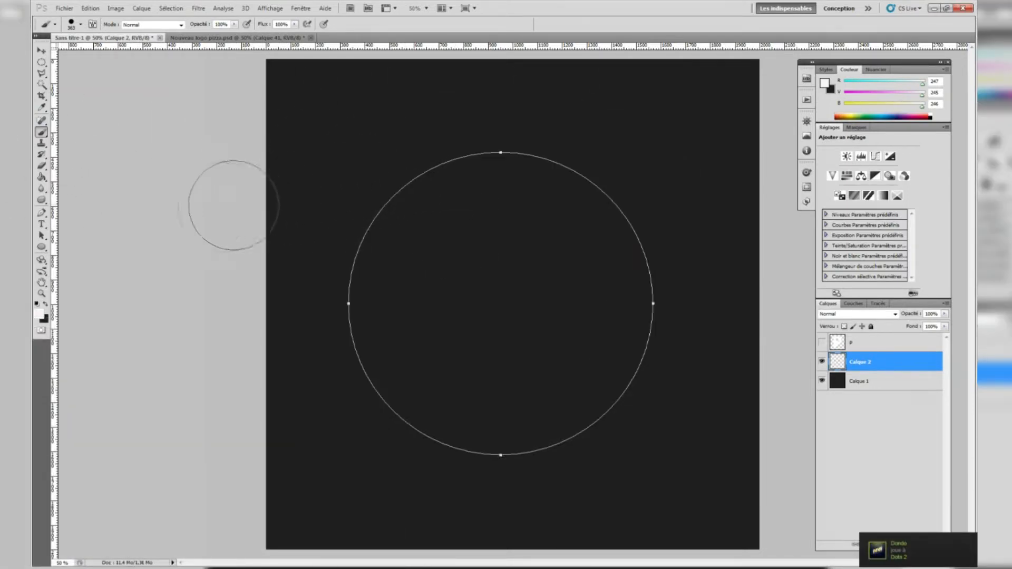
pyautogui.press('Return')
pyautogui.hotkey('ctrl', 'h')
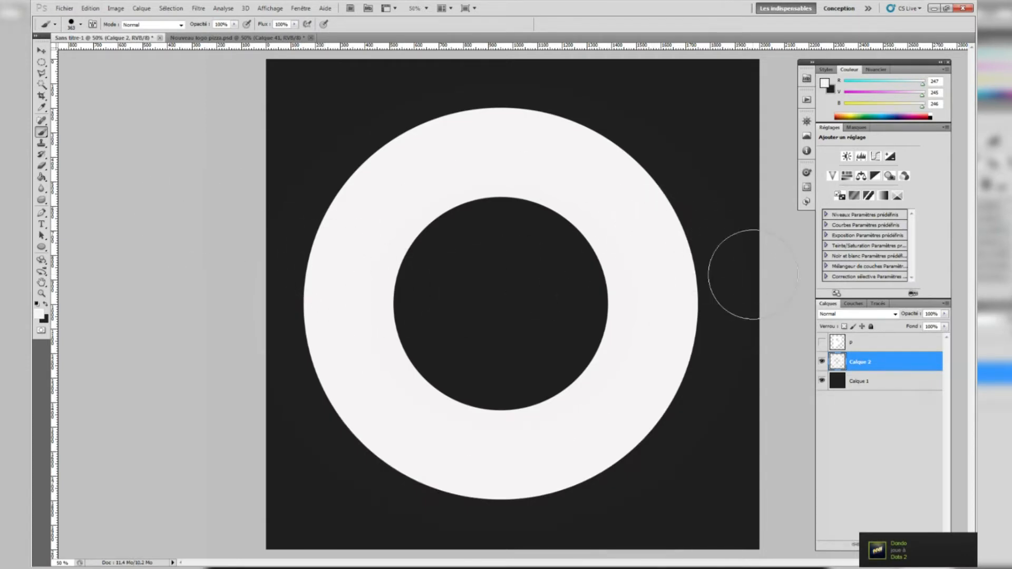
pyautogui.scroll(2, 767, 227)
pyautogui.scroll(3, 598, 225)
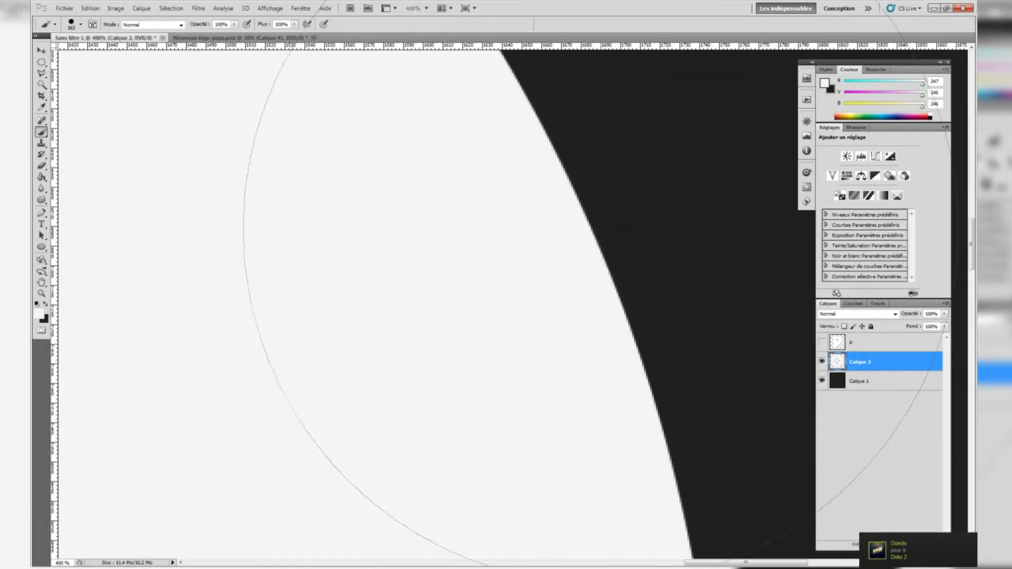
pyautogui.scroll(-5, 600, 227)
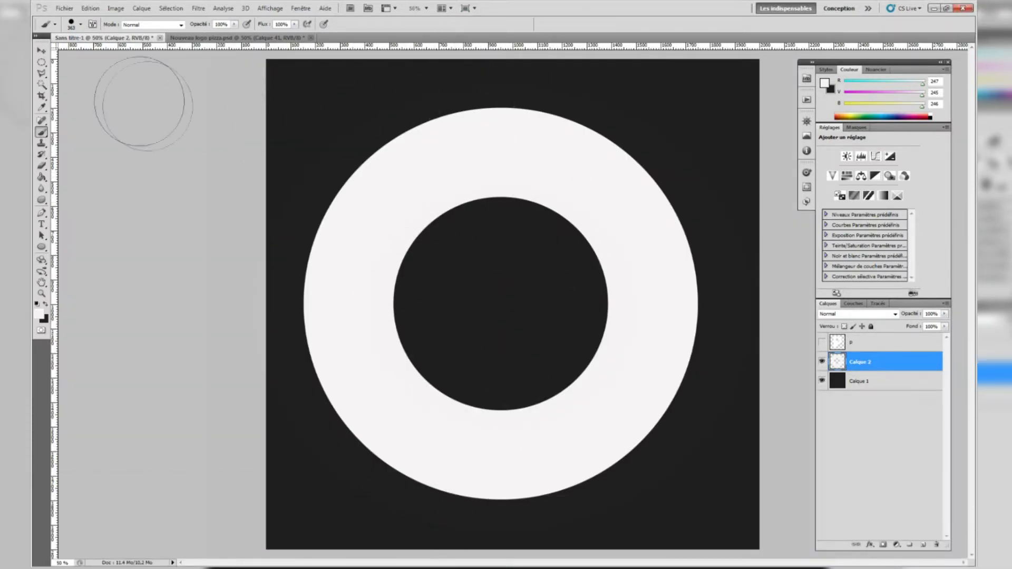
# Scale the white ring down proportionally to about 1000 px wide and place it in the upper middle of the canvas.
pyautogui.press('v')
pyautogui.moveTo(513, 256); pyautogui.dragTo(522, 233)
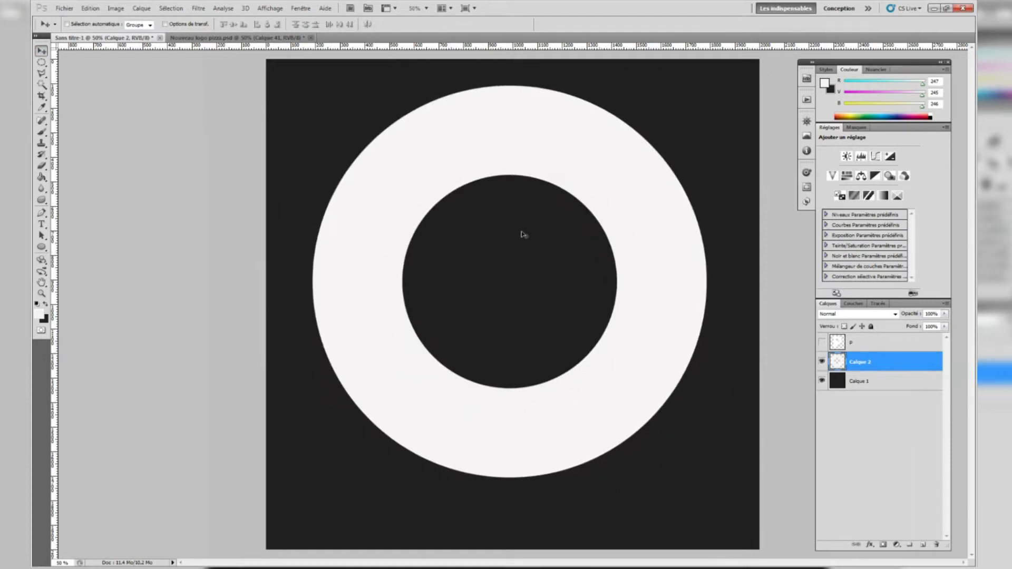
pyautogui.hotkey('ctrl', 't')
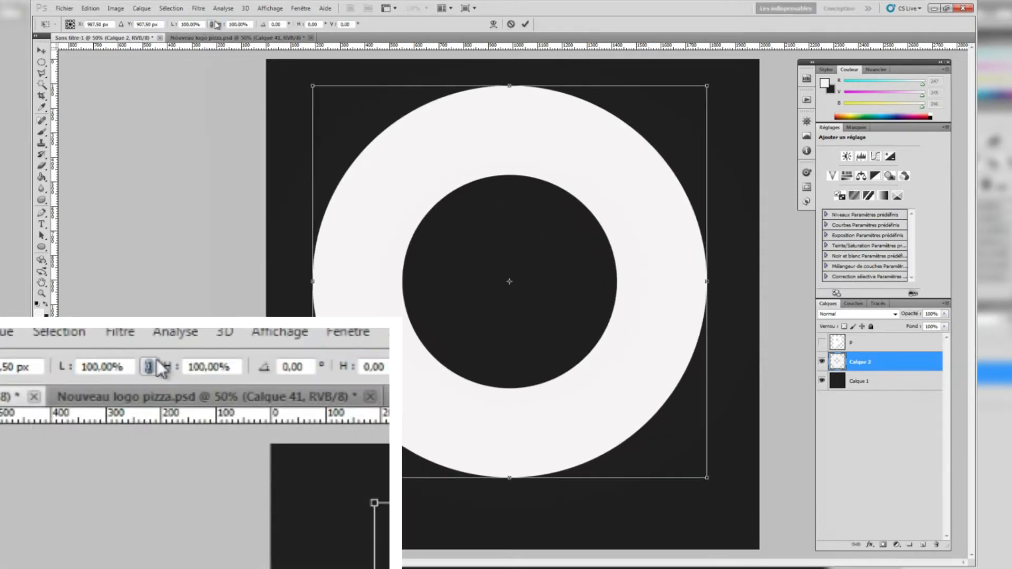
pyautogui.click(212, 25)
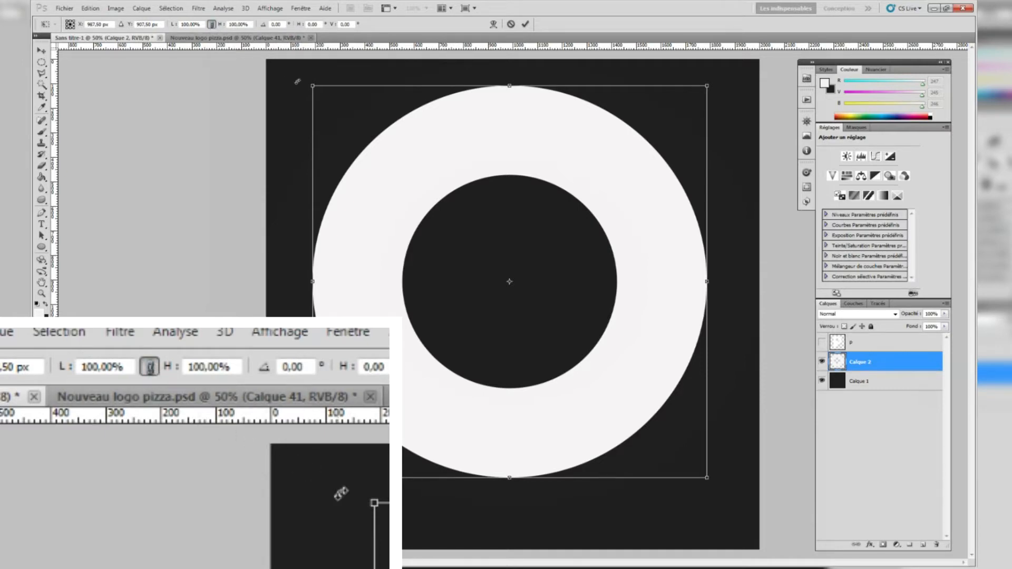
pyautogui.moveTo(313, 85); pyautogui.dragTo(334, 135)
pyautogui.moveTo(400, 174); pyautogui.dragTo(462, 245)
pyautogui.moveTo(515, 305); pyautogui.dragTo(430, 207)
pyautogui.press('Return')
# Paint a white stem about 230 px wide and 850 px tall inside a rectangular selection running down from the ring's left midpoint, then deselect.
pyautogui.moveTo(41, 62); pyautogui.dragTo(69, 66)
pyautogui.keyDown('ctrl'); pyautogui.click(411, 249); pyautogui.keyUp('ctrl')
pyautogui.keyDown('ctrl'); pyautogui.click(411, 249); pyautogui.keyUp('ctrl')
pyautogui.keyDown('ctrl'); pyautogui.click(358, 289); pyautogui.keyUp('ctrl')
pyautogui.keyDown('ctrl'); pyautogui.click(342, 289); pyautogui.keyUp('ctrl')
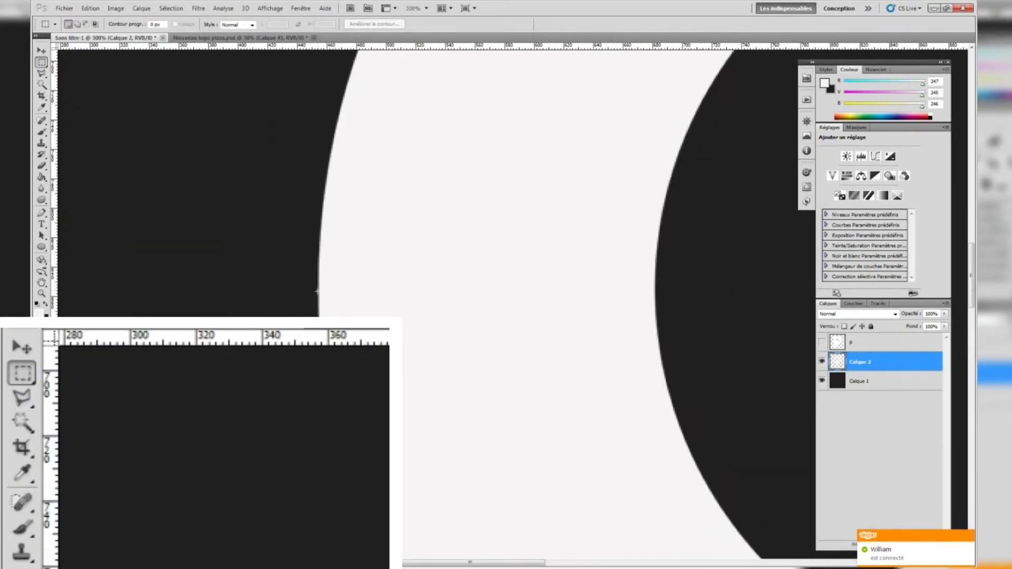
pyautogui.moveTo(513, 475); pyautogui.dragTo(660, 405)
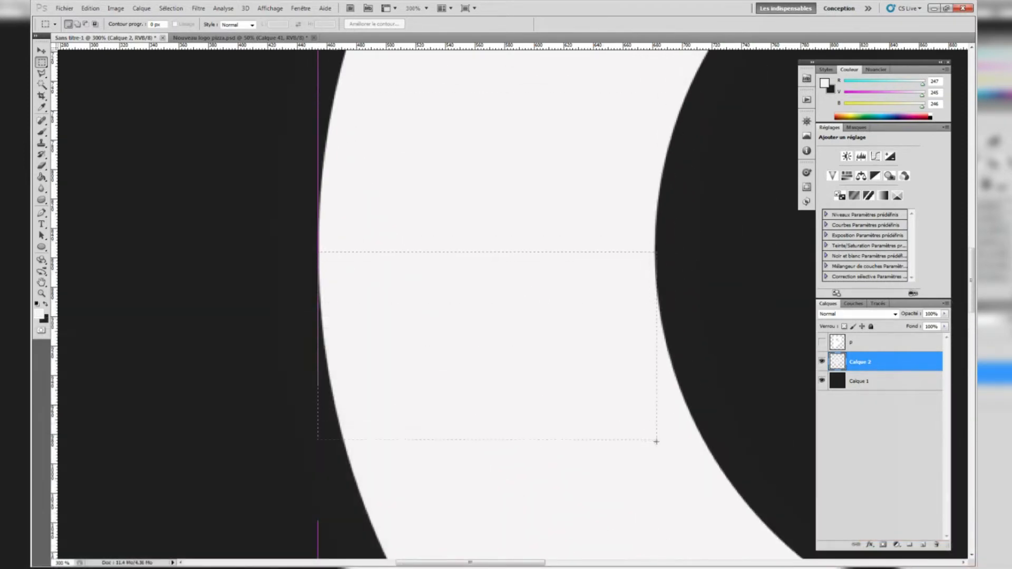
pyautogui.moveTo(654, 557); pyautogui.dragTo(655, 559)
pyautogui.keyDown('alt'); pyautogui.click(628, 391); pyautogui.keyUp('alt')
pyautogui.keyDown('alt'); pyautogui.click(628, 391); pyautogui.keyUp('alt')
pyautogui.keyDown('alt'); pyautogui.click(629, 391); pyautogui.keyUp('alt')
pyautogui.keyDown('alt'); pyautogui.click(629, 391); pyautogui.keyUp('alt')
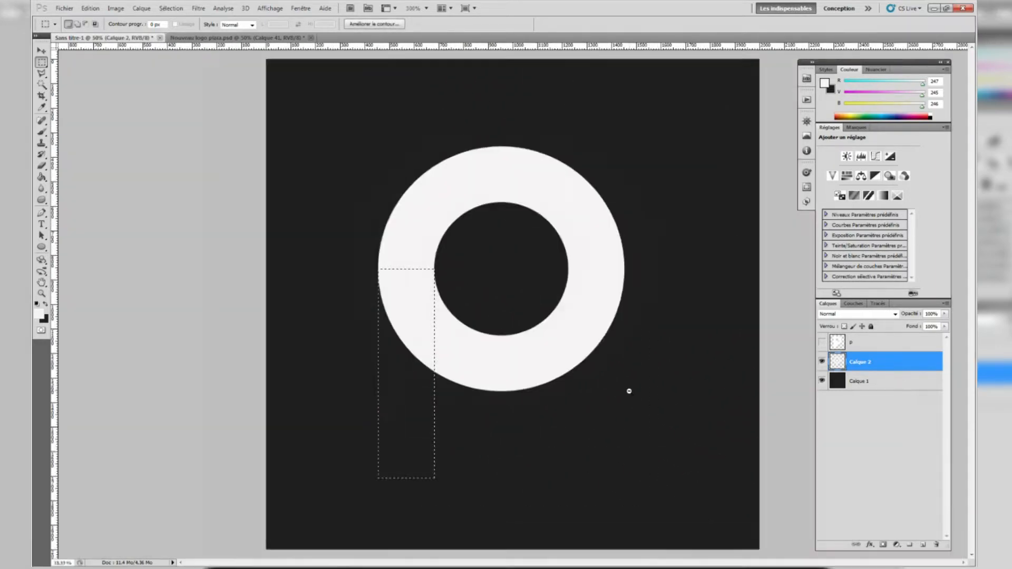
pyautogui.keyDown('alt'); pyautogui.click(628, 391); pyautogui.keyUp('alt')
pyautogui.click(41, 132)
pyautogui.moveTo(442, 287); pyautogui.dragTo(442, 416)
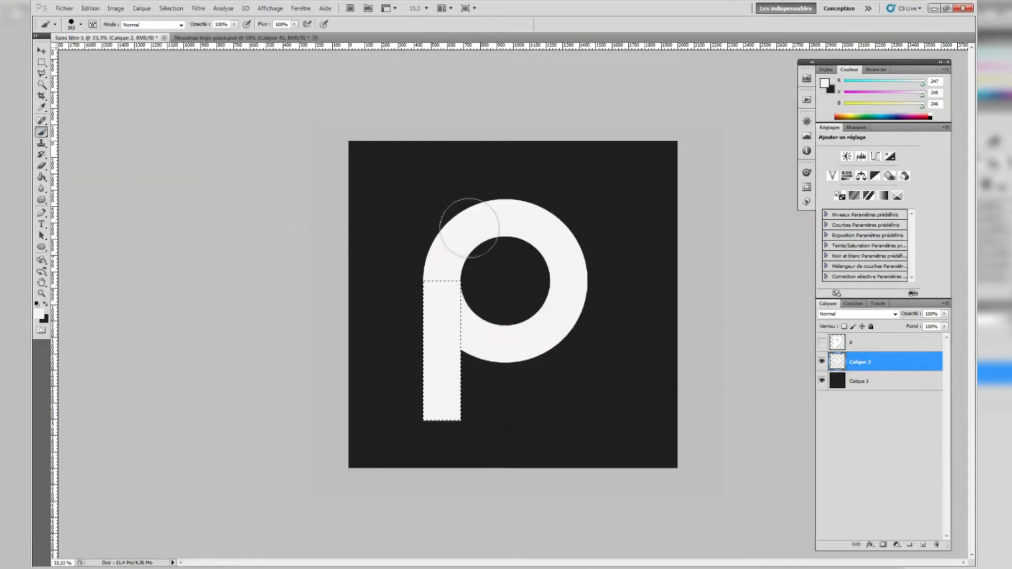
pyautogui.click(41, 63)
pyautogui.click(171, 8)
pyautogui.click(179, 33)
# Clear a rectangular selection covering the left half of the ring's hole to square off its left side, then deselect.
pyautogui.keyDown('ctrl'); pyautogui.click(508, 378); pyautogui.keyUp('ctrl')
pyautogui.keyDown('ctrl'); pyautogui.click(508, 377); pyautogui.keyUp('ctrl')
pyautogui.keyDown('ctrl'); pyautogui.click(508, 377); pyautogui.keyUp('ctrl')
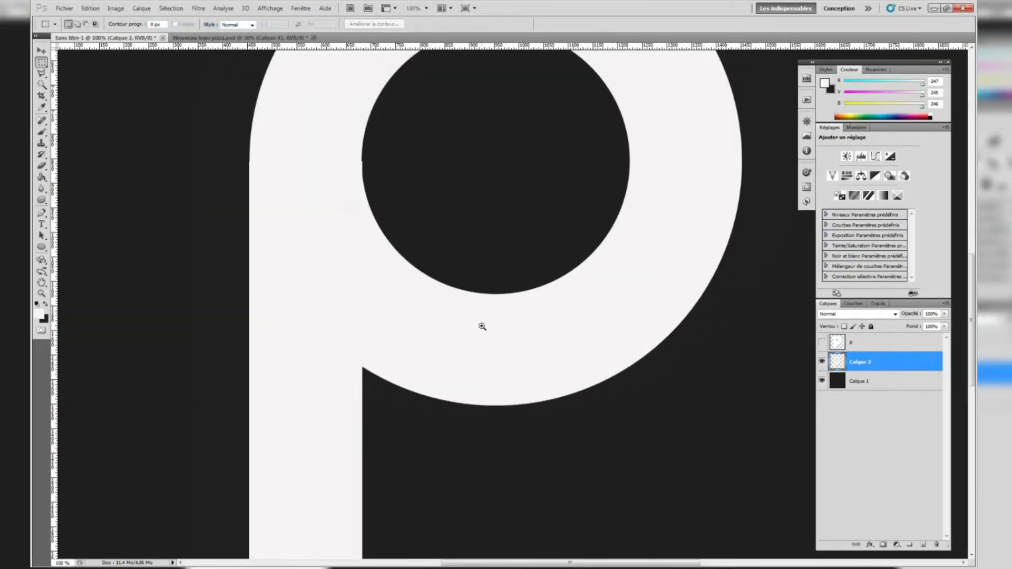
pyautogui.scroll(2, 420, 180)
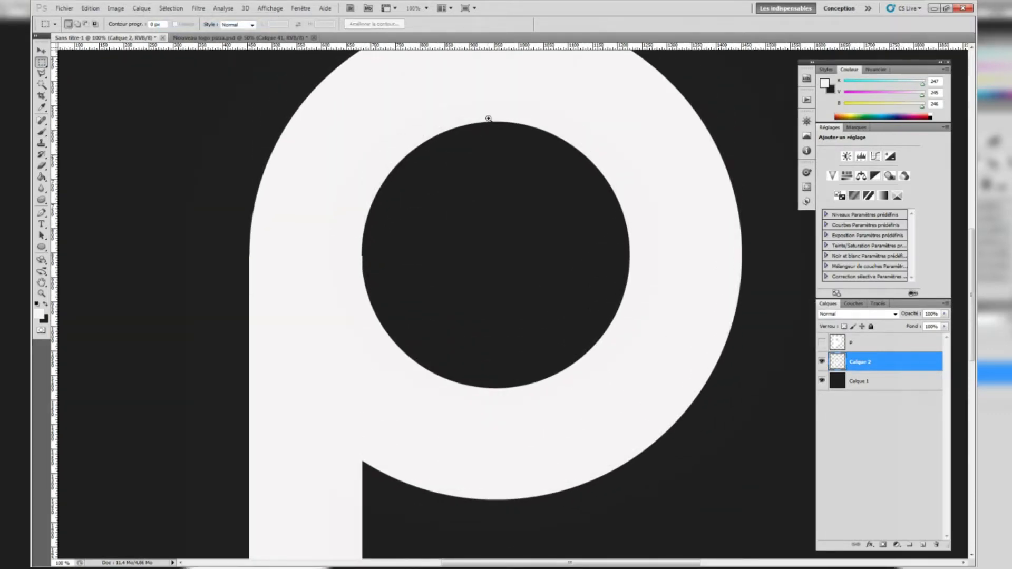
pyautogui.keyDown('ctrl'); pyautogui.click(489, 118); pyautogui.keyUp('ctrl')
pyautogui.keyDown('ctrl'); pyautogui.click(488, 119); pyautogui.keyUp('ctrl')
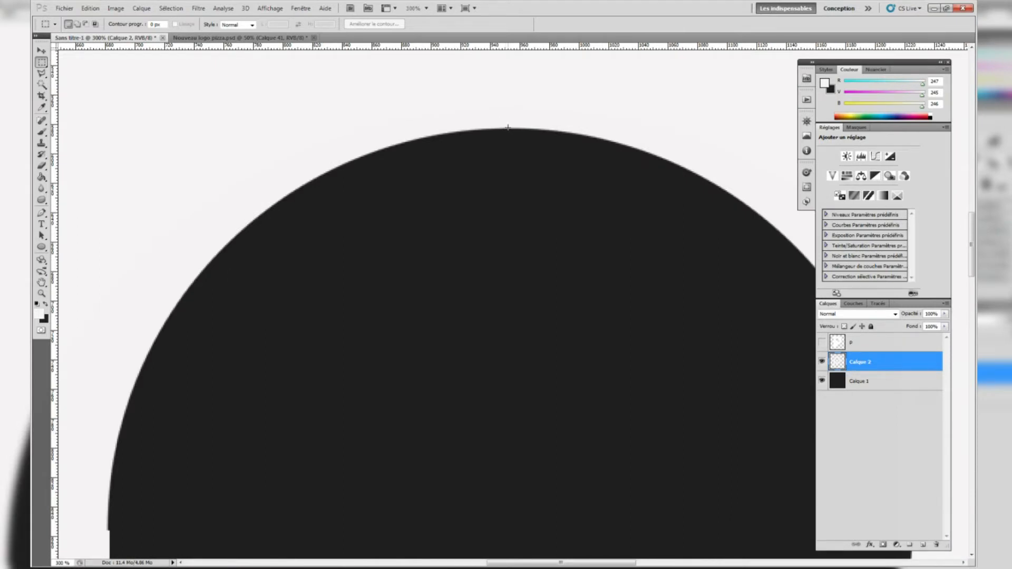
pyautogui.moveTo(461, 522); pyautogui.dragTo(339, 358)
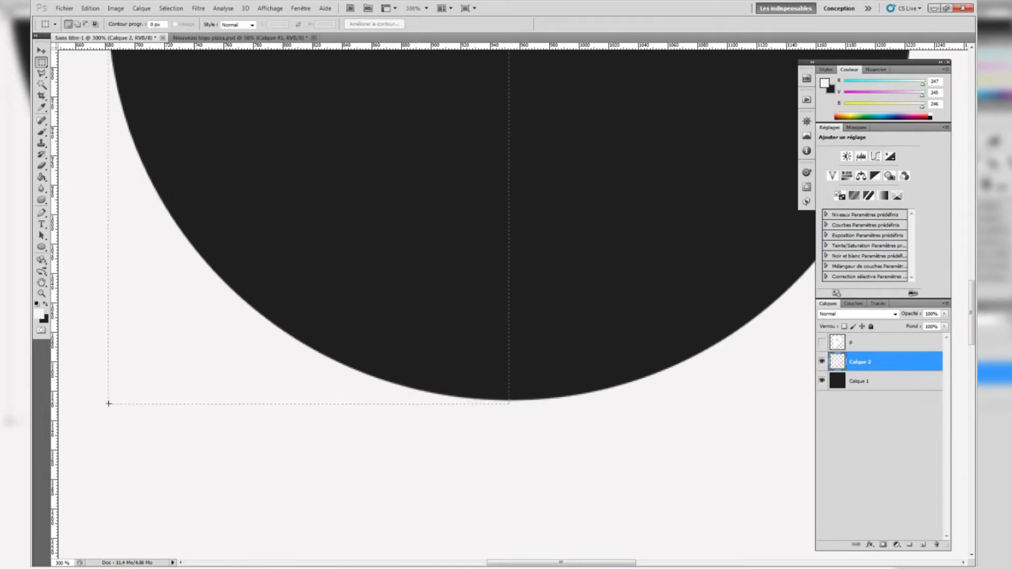
pyautogui.moveTo(108, 403); pyautogui.dragTo(107, 401)
pyautogui.hotkey('ctrl', 'BackSpace')
pyautogui.hotkey('ctrl', 'd')
pyautogui.hotkey('ctrl', '-')
pyautogui.hotkey('ctrl', '-')
pyautogui.hotkey('ctrl', '-')
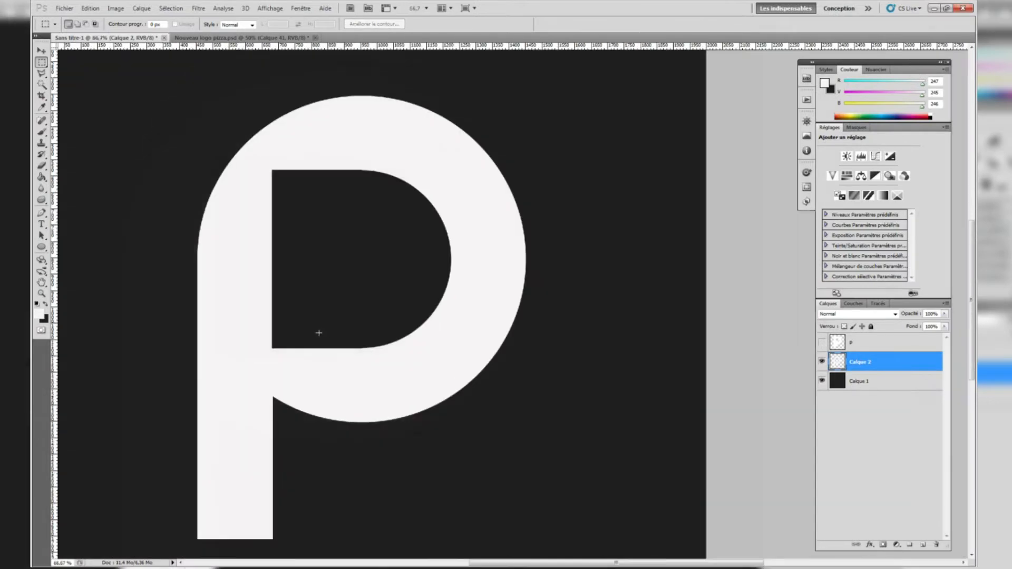
# Fill the gap between the stem and the underside of the bowl with white inside a rectangular selection, then deselect.
pyautogui.scroll(2, 319, 333)
pyautogui.scroll(-3, 334, 366)
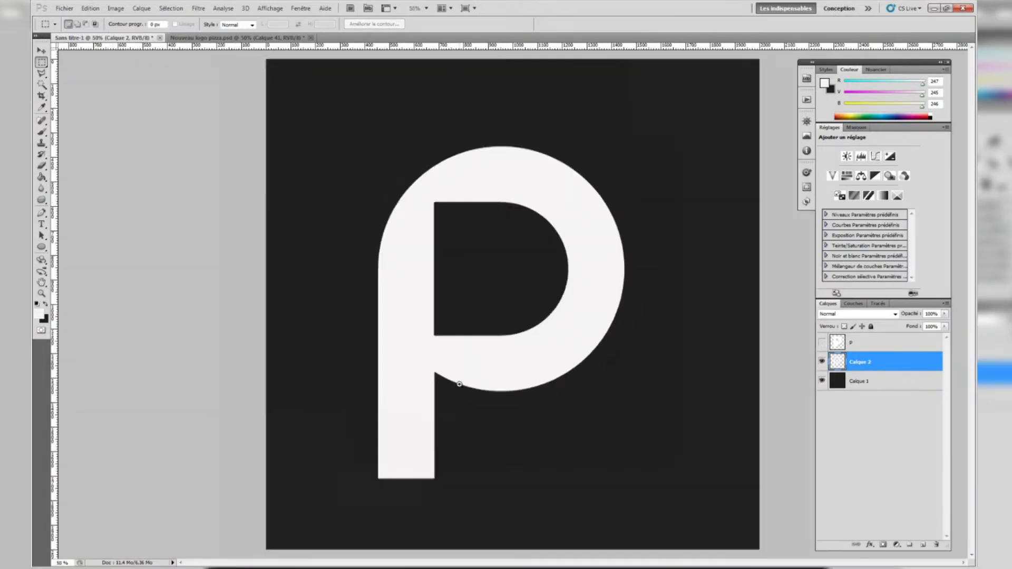
pyautogui.scroll(5, 434, 362)
pyautogui.moveTo(714, 298); pyautogui.dragTo(688, 284)
pyautogui.click(41, 131)
pyautogui.moveTo(369, 310)
pyautogui.mouseDown()
pyautogui.moveTo(495, 361)
pyautogui.moveTo(522, 338)
pyautogui.mouseUp()
pyautogui.click(171, 8)
pyautogui.click(188, 28)
pyautogui.scroll(-4, 311, 132)
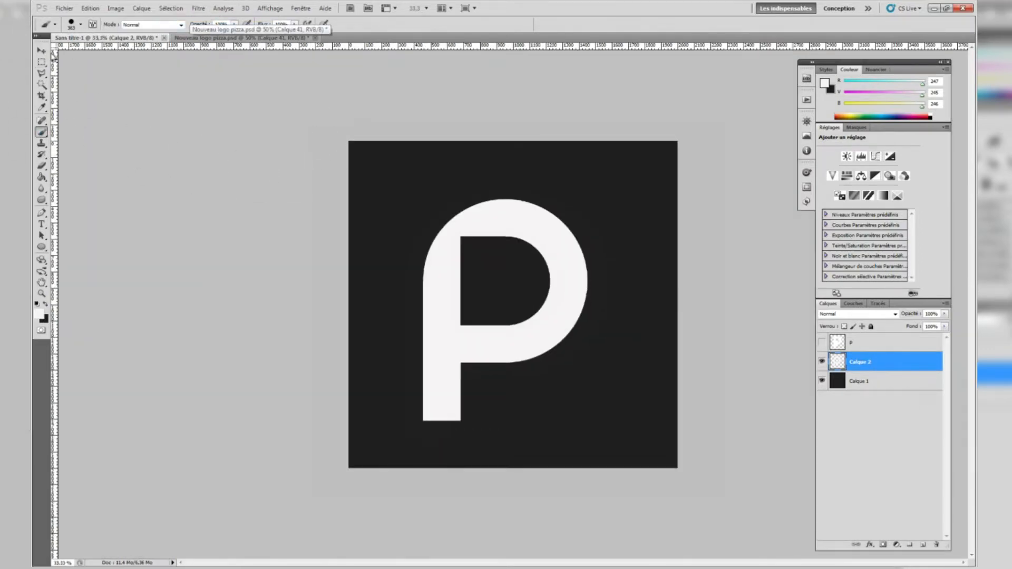
# Paint white inside a rectangular selection to extend the stem straight up to the height of the bowl's top, then deselect.
pyautogui.click(41, 62)
pyautogui.scroll(4, 411, 263)
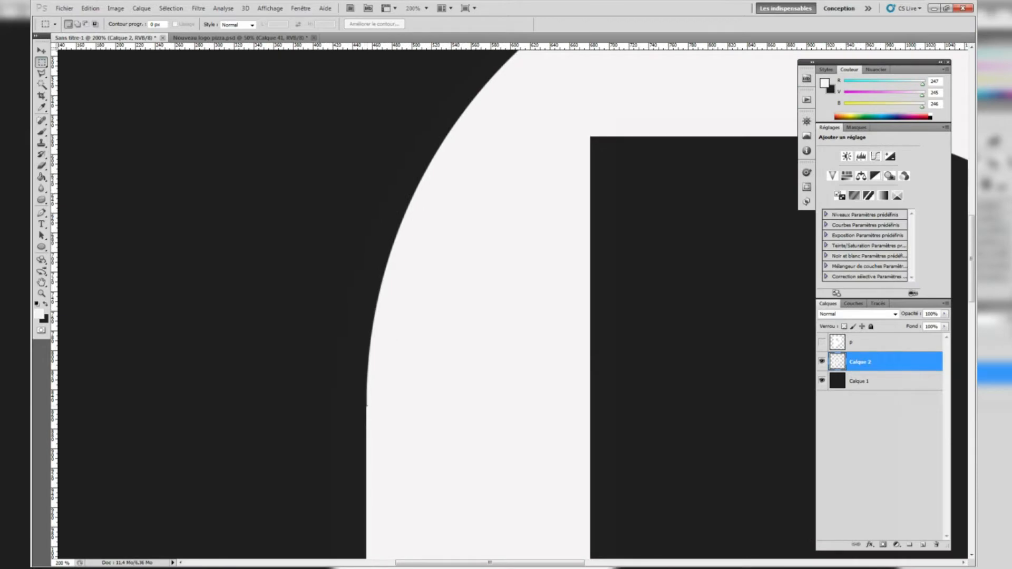
pyautogui.moveTo(537, 78); pyautogui.dragTo(574, 147)
pyautogui.scroll(5, 553, 116)
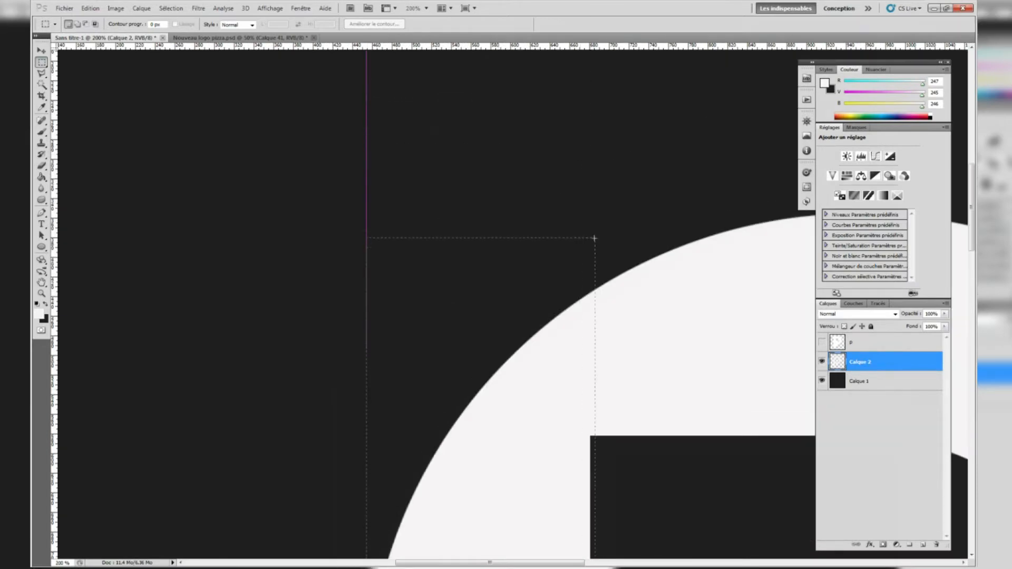
pyautogui.moveTo(591, 215); pyautogui.dragTo(591, 215)
pyautogui.click(41, 132)
pyautogui.moveTo(374, 184)
pyautogui.mouseDown()
pyautogui.moveTo(467, 300)
pyautogui.moveTo(425, 405)
pyautogui.mouseUp()
pyautogui.keyDown('alt'); pyautogui.click(425, 404); pyautogui.keyUp('alt')
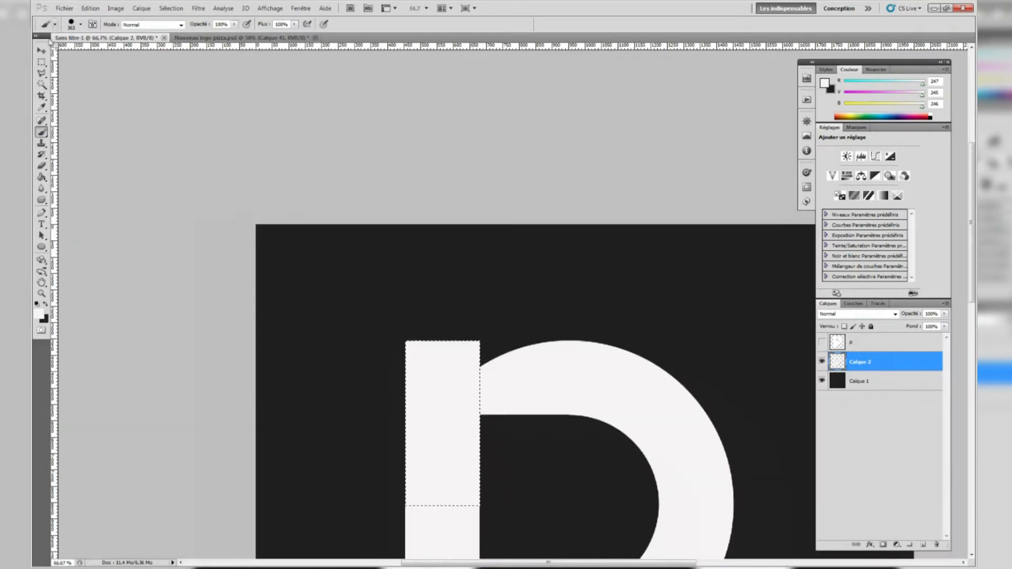
pyautogui.press('m')
pyautogui.scroll(2, 539, 388)
pyautogui.scroll(-2, 539, 388)
pyautogui.hotkey('ctrl', 'd')
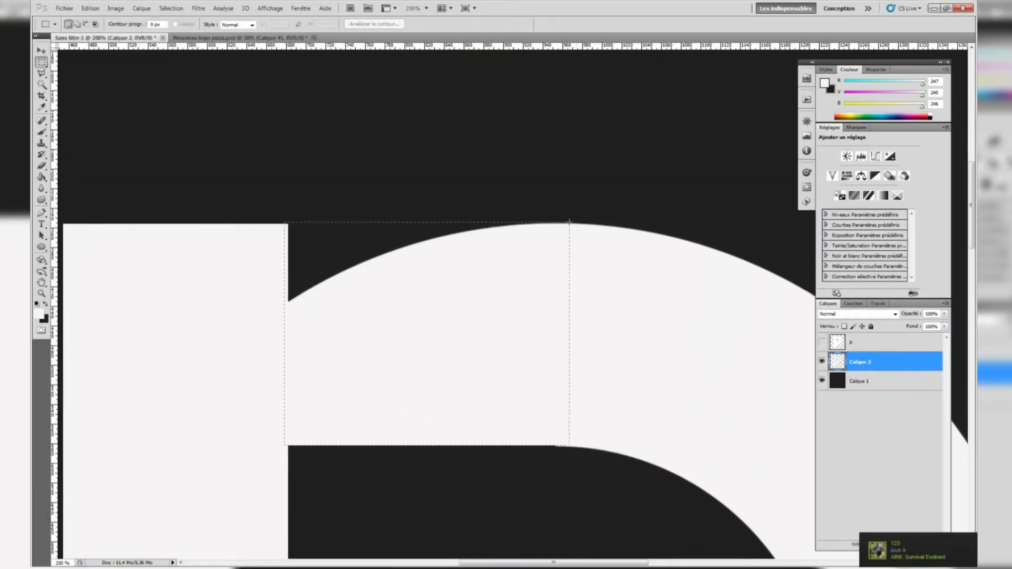
# Fill the notch between the stem's top and the bowl's upper curve with white inside a rectangular selection, then deselect.
pyautogui.moveTo(571, 226); pyautogui.dragTo(570, 223)
pyautogui.click(41, 132)
pyautogui.moveTo(411, 180); pyautogui.dragTo(575, 258)
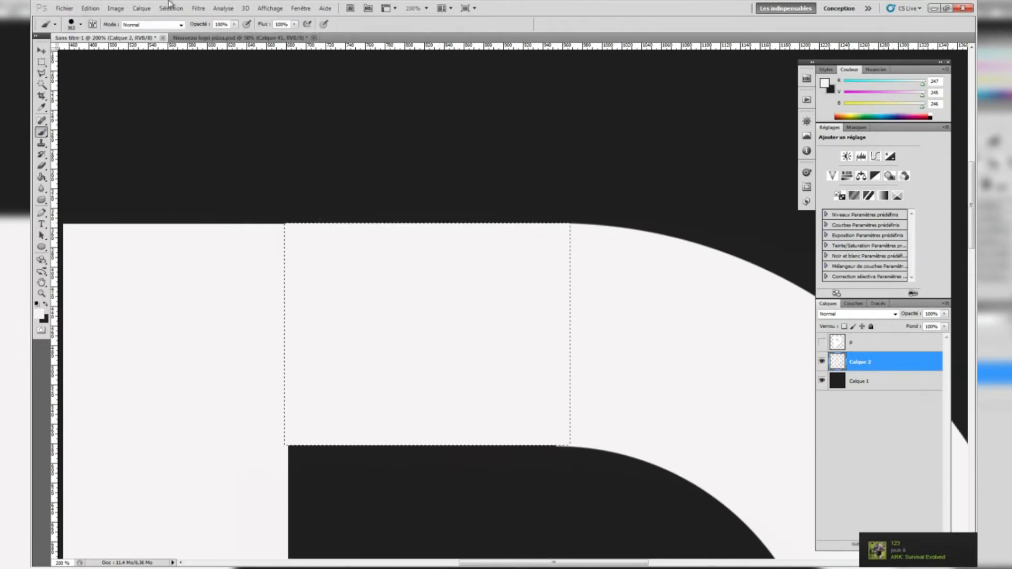
pyautogui.click(170, 8)
pyautogui.click(194, 29)
pyautogui.scroll(-4, 457, 274)
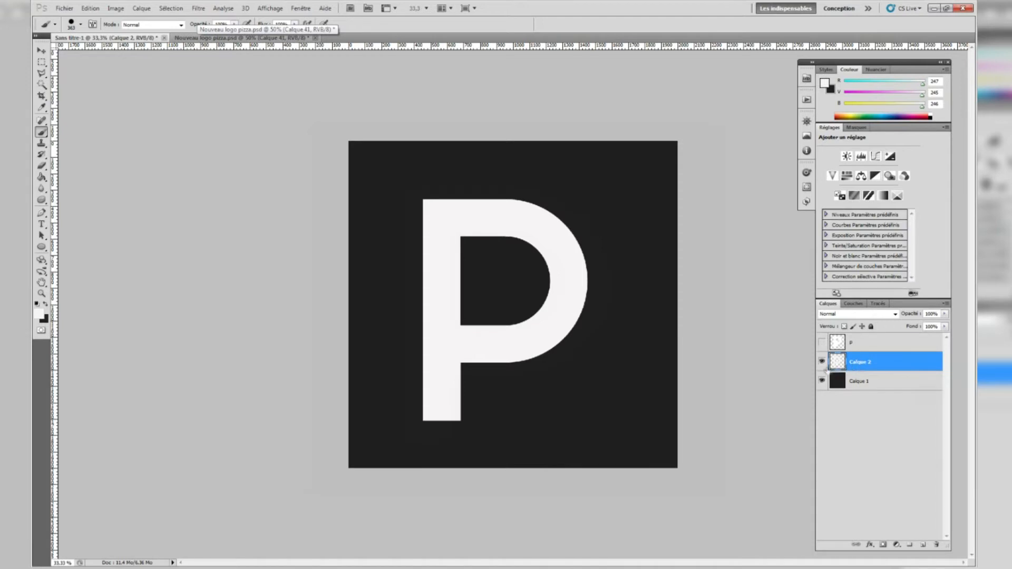
# Replace the hand-drawn P layer with the hidden layer p and add an empty layer above it.
pyautogui.press('Delete')
pyautogui.click(822, 342)
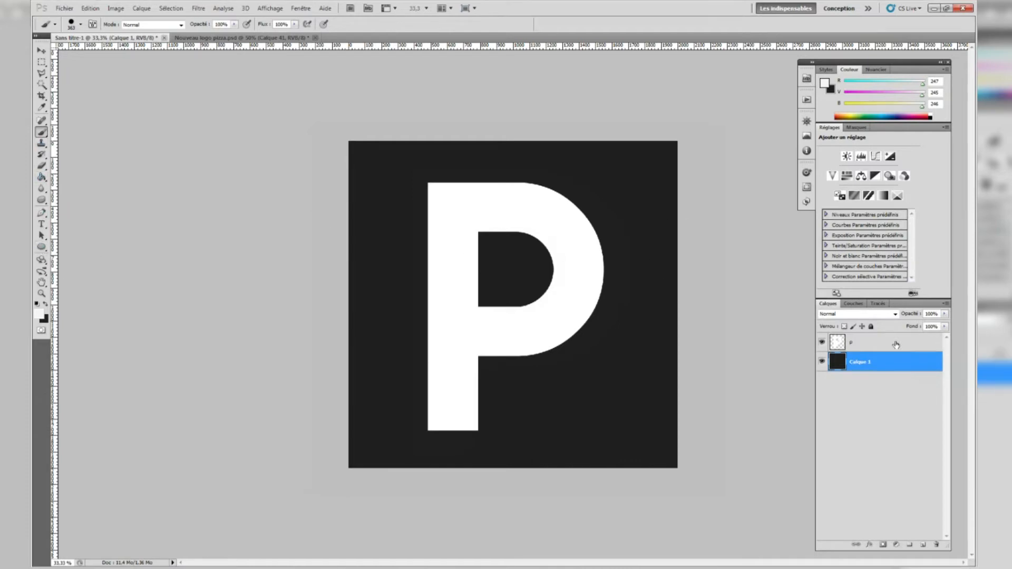
pyautogui.click(896, 345)
pyautogui.click(923, 544)
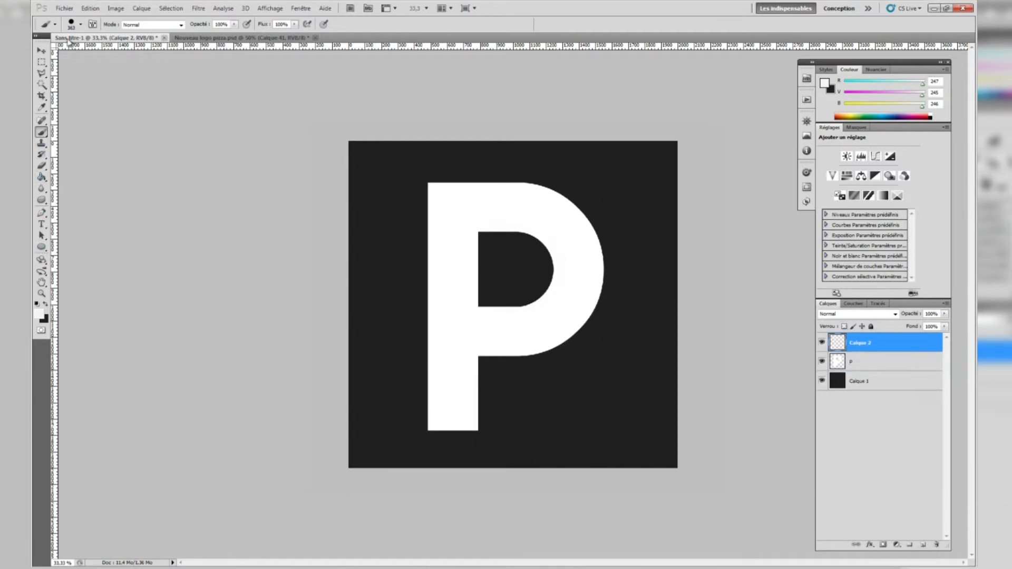
# Make a circular selection about 455 px in diameter matching the hole's height and shift its outline over the lower stem.
pyautogui.click(41, 63)
pyautogui.click(79, 75)
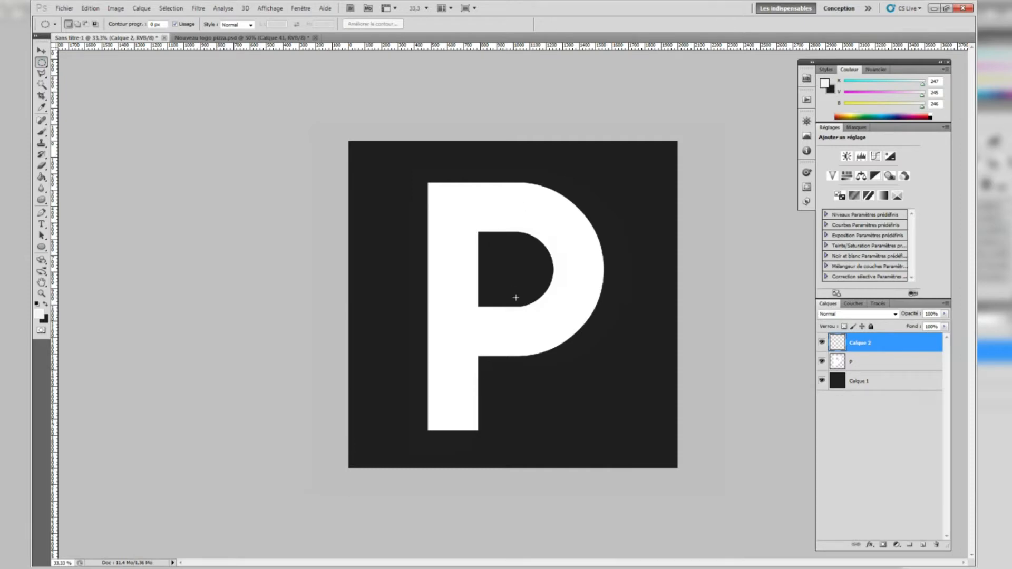
pyautogui.scroll(2, 495, 242)
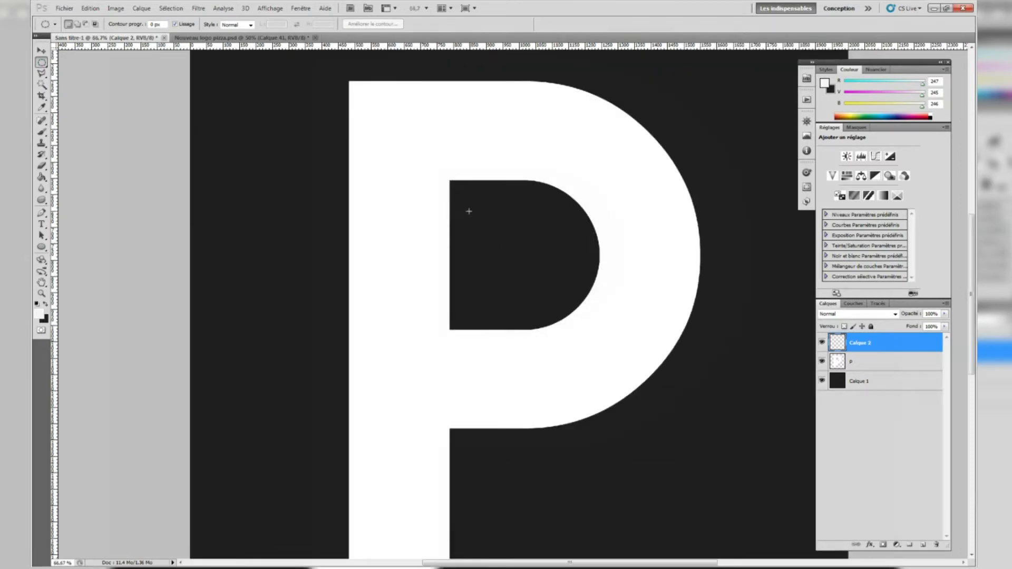
pyautogui.scroll(1, 452, 191)
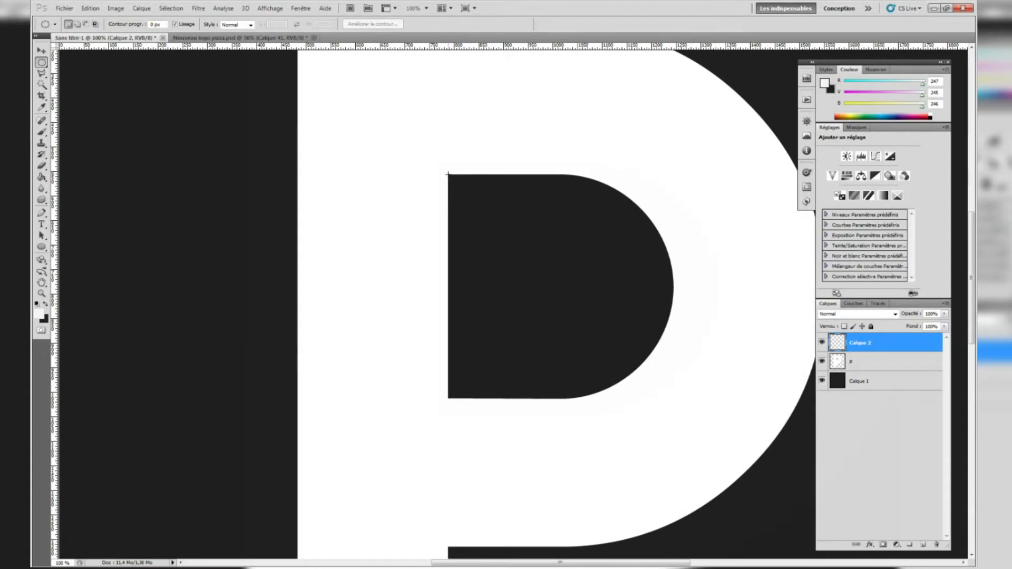
pyautogui.moveTo(671, 395); pyautogui.dragTo(673, 397)
pyautogui.hotkey('ctrl', '-')
pyautogui.moveTo(599, 322)
pyautogui.mouseDown()
pyautogui.moveTo(587, 322)
pyautogui.moveTo(538, 201)
pyautogui.moveTo(409, 373)
pyautogui.mouseUp()
# Paint the circular selection over the stem with grey RGB 135, 135, 135, then deselect.
pyautogui.click(42, 132)
pyautogui.press('x')
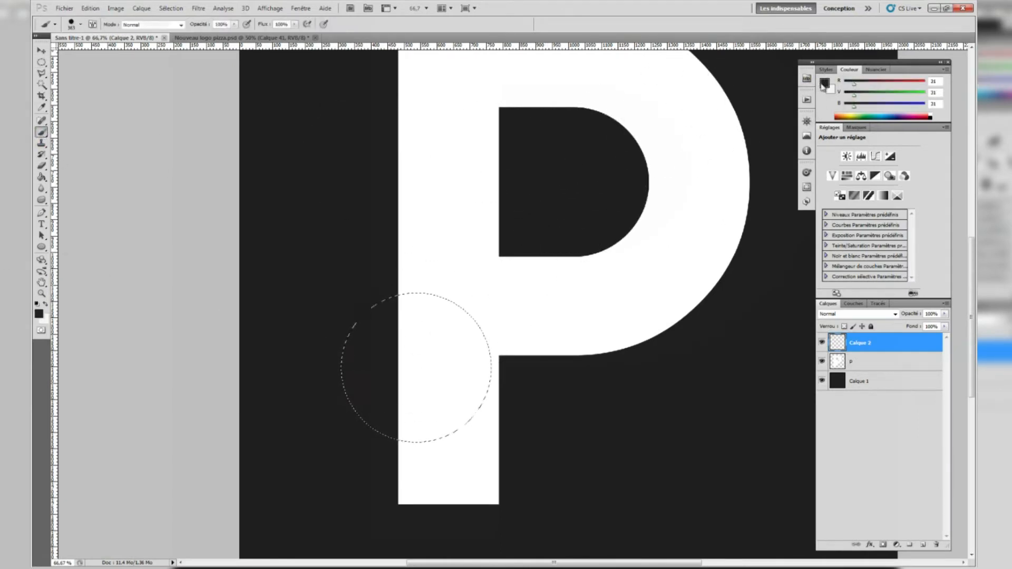
pyautogui.click(824, 83)
pyautogui.moveTo(119, 295); pyautogui.dragTo(118, 245)
pyautogui.click(392, 179)
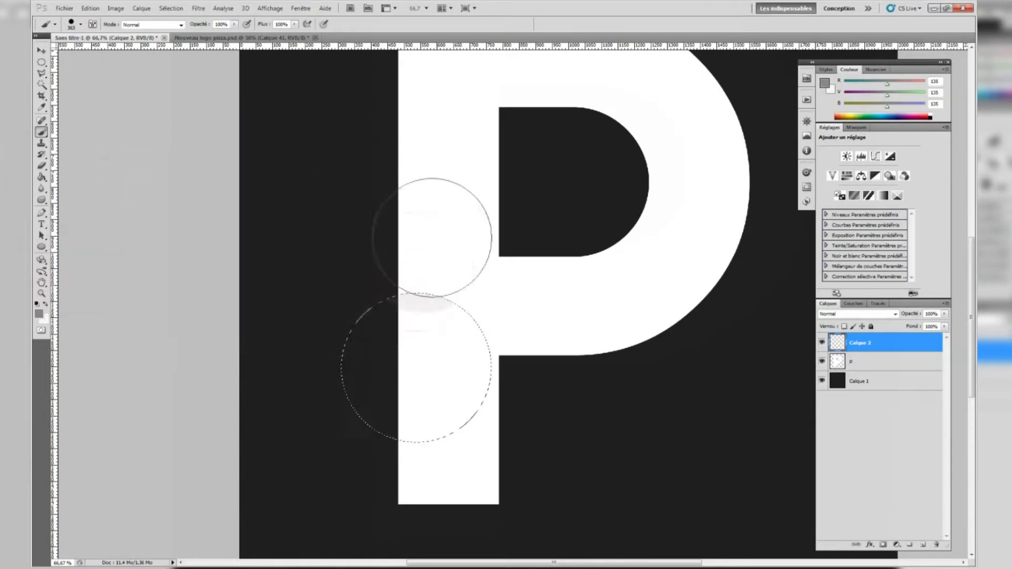
pyautogui.moveTo(414, 363); pyautogui.dragTo(481, 325)
pyautogui.click(171, 8)
pyautogui.click(181, 32)
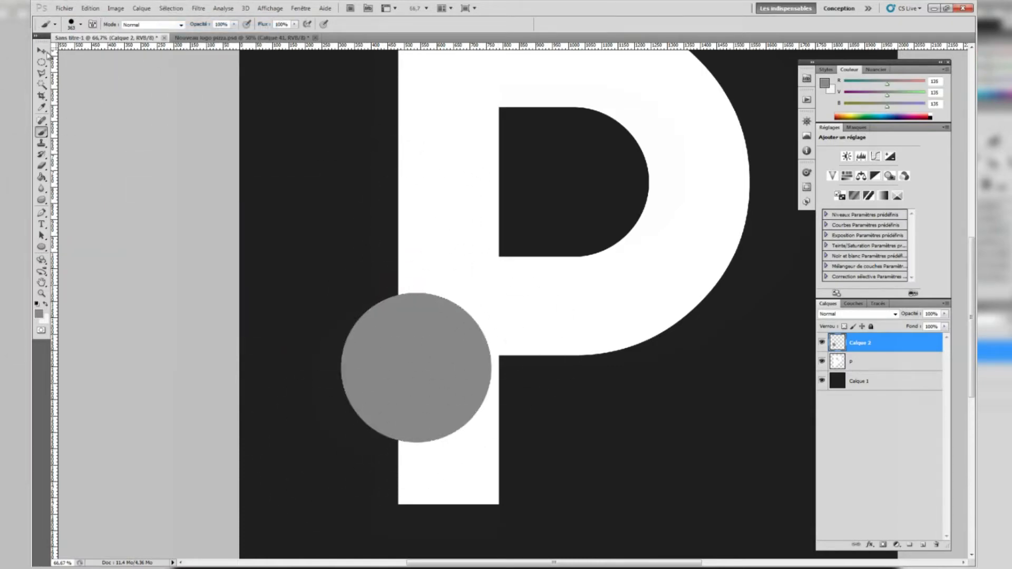
# Move the grey circle down and right, over the right edge of the stem's foot.
pyautogui.click(41, 50)
pyautogui.moveTo(398, 328); pyautogui.dragTo(495, 396)
pyautogui.hotkey('ctrl', '-')
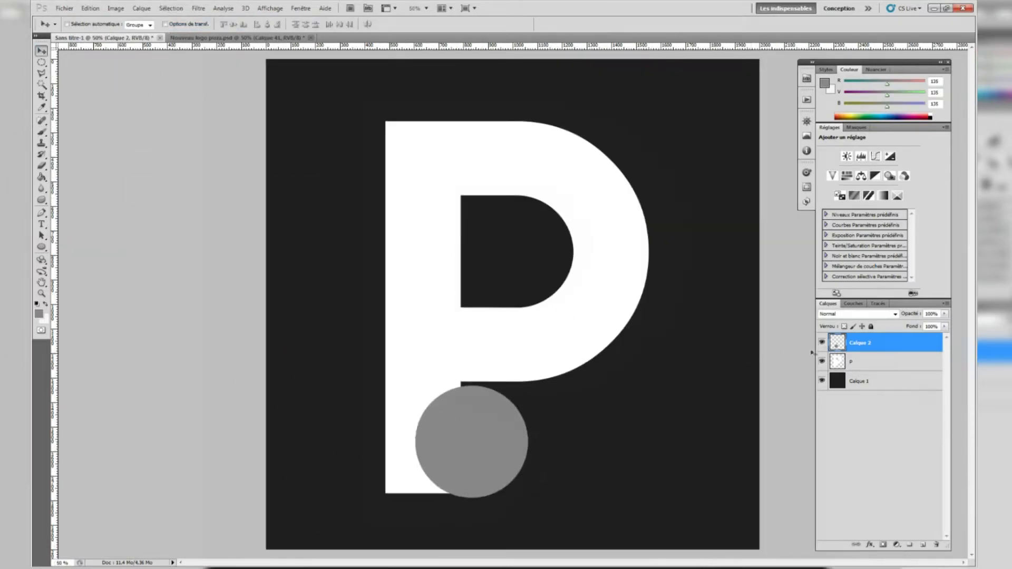
# On a new layer, make a circular selection about 757 px in diameter spanning from the P's top edge to the hole's bottom edge.
pyautogui.click(923, 545)
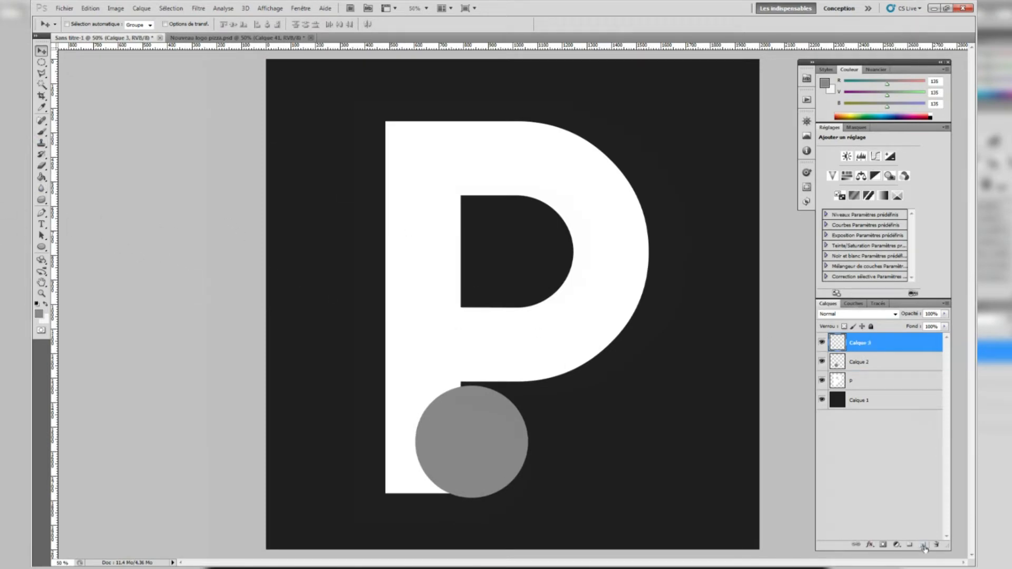
pyautogui.click(42, 62)
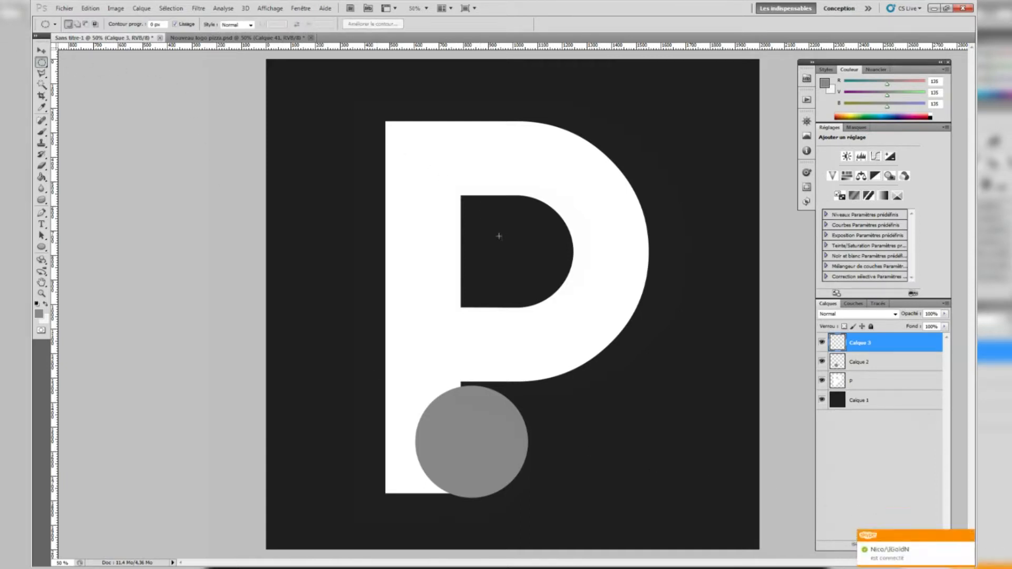
pyautogui.scroll(1, 514, 312)
pyautogui.scroll(4, 497, 312)
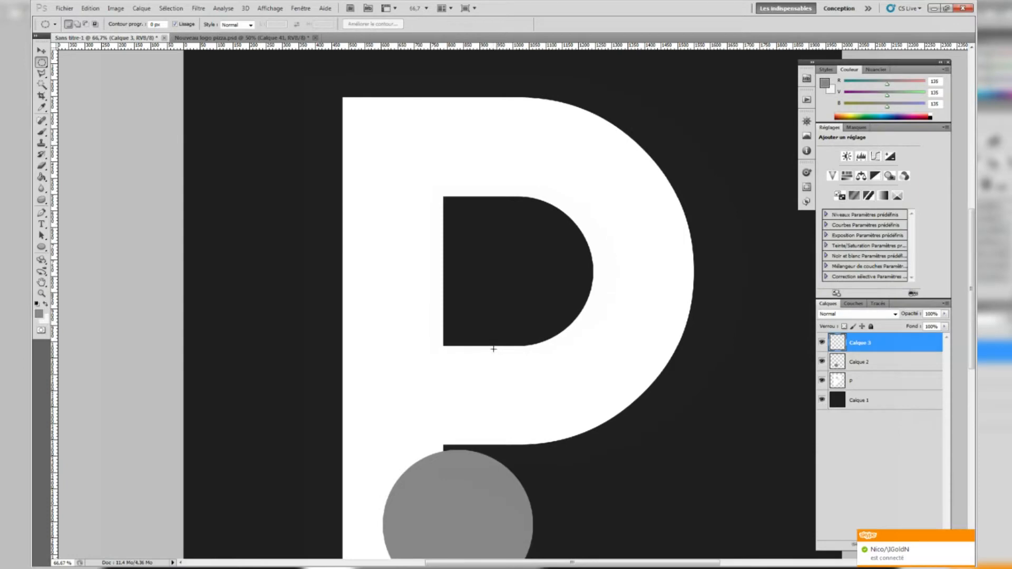
pyautogui.moveTo(446, 298); pyautogui.dragTo(442, 295)
pyautogui.scroll(2, 514, 361)
pyautogui.click(475, 317)
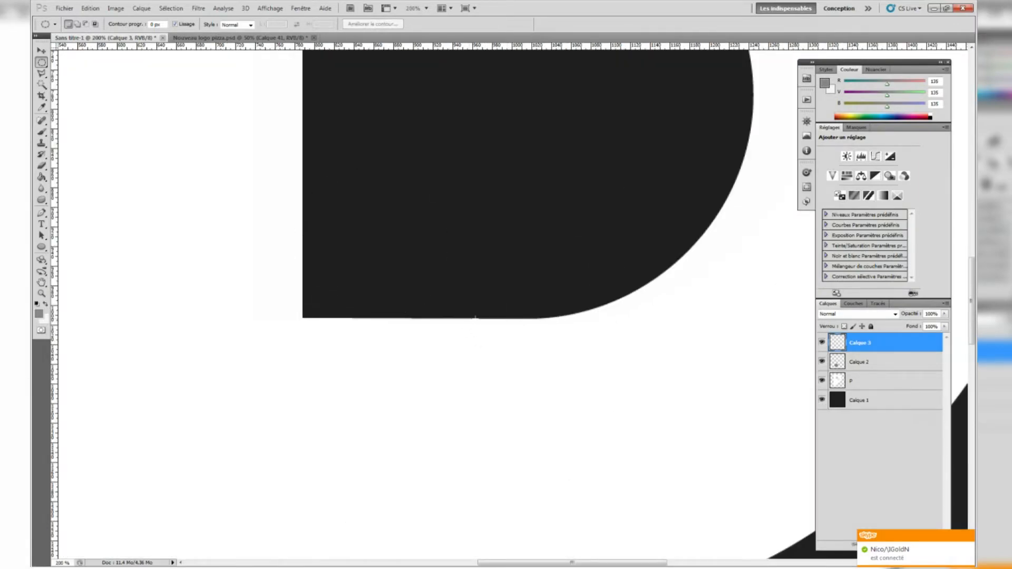
pyautogui.scroll(-2, 475, 317)
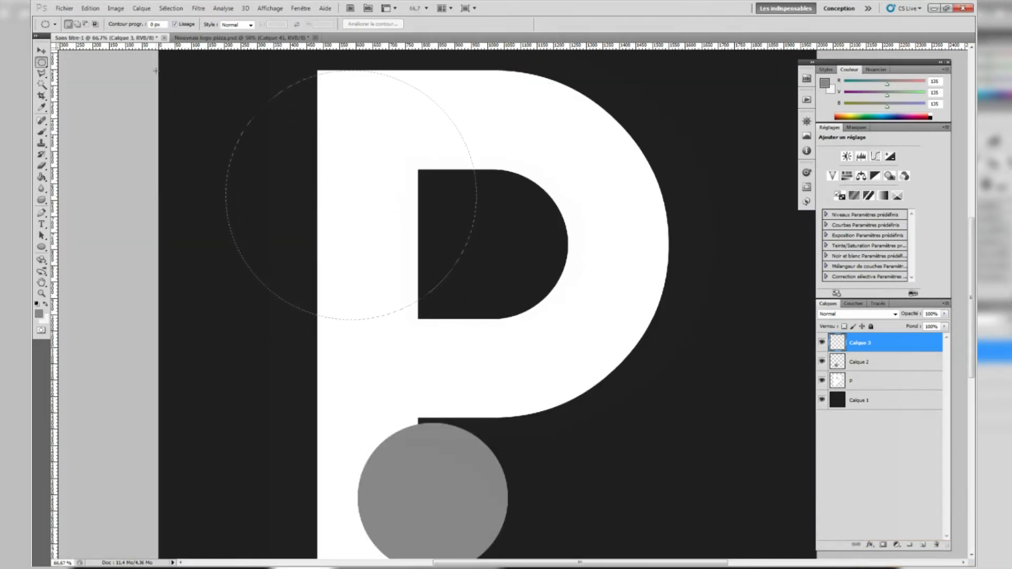
# Fill the large circular selection with the same grey, deselect, and move the circle below and right of the bowl.
pyautogui.click(41, 133)
pyautogui.moveTo(410, 179)
pyautogui.mouseDown()
pyautogui.moveTo(289, 138)
pyautogui.moveTo(380, 247)
pyautogui.mouseUp()
pyautogui.click(182, 9)
pyautogui.click(182, 31)
pyautogui.click(41, 51)
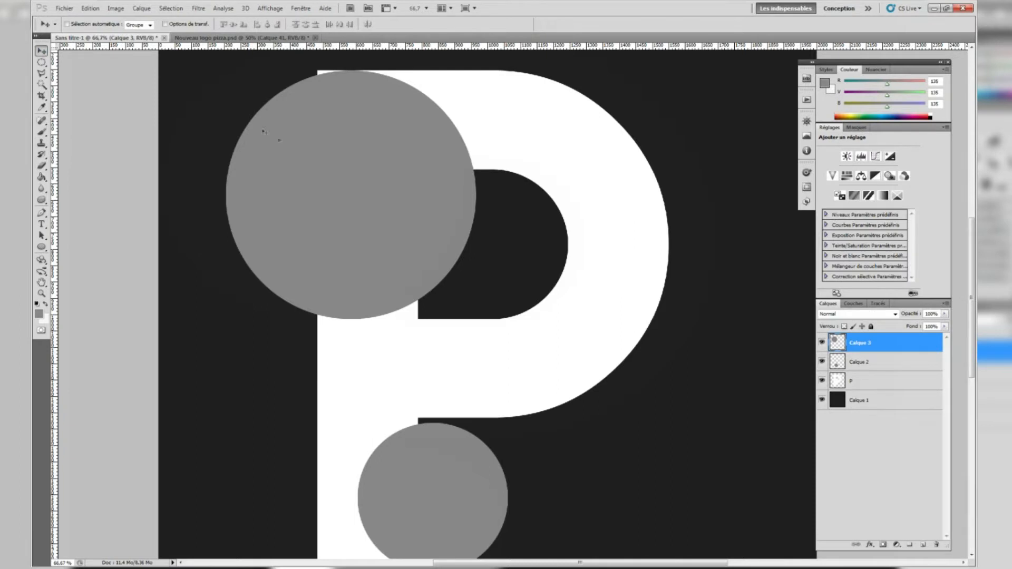
pyautogui.hotkey('ctrl', '-')
pyautogui.moveTo(455, 228); pyautogui.dragTo(675, 397)
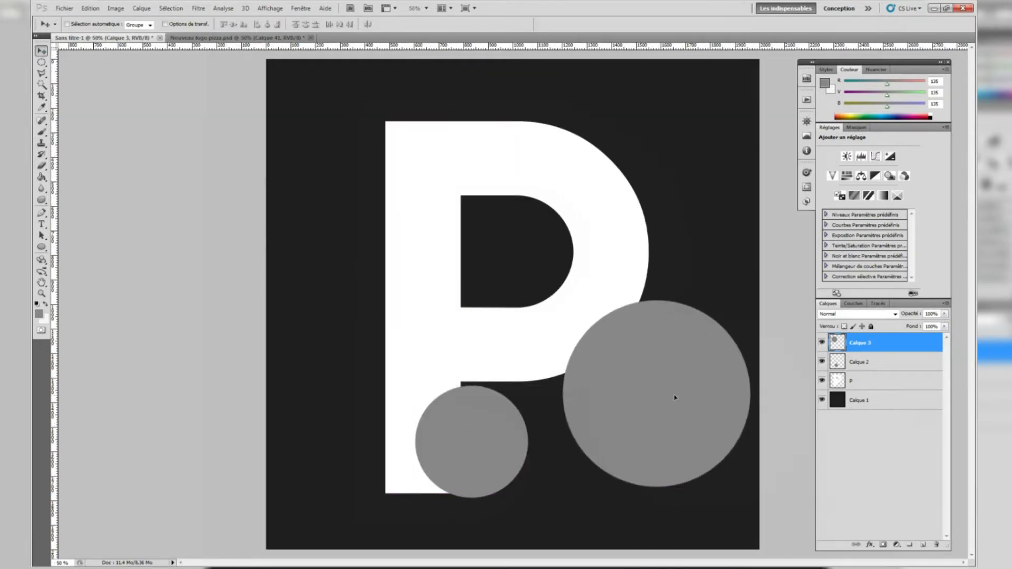
# Hide the large circle's layer Calque 3 and add an empty layer directly above layer p.
pyautogui.click(822, 342)
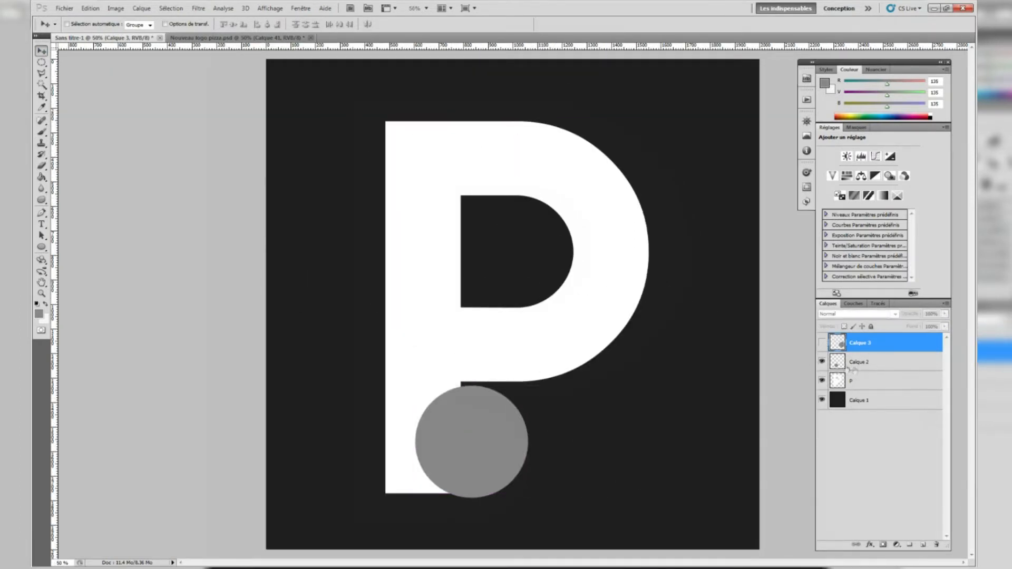
pyautogui.click(890, 381)
pyautogui.click(922, 544)
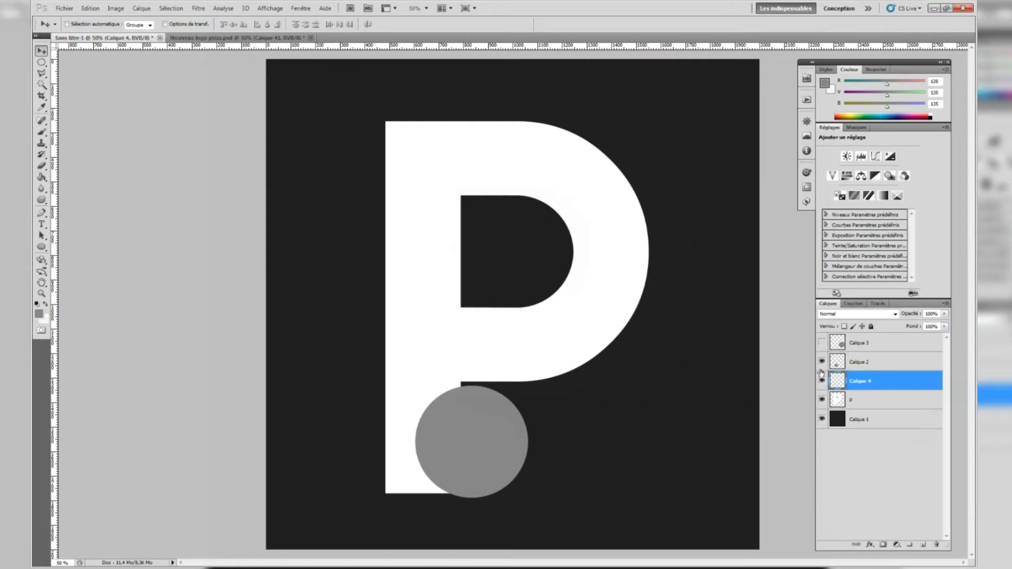
# Duplicate the small circle's layer Calque 2, hide the copy and place it beneath Calque 1, then reselect Calque 2.
pyautogui.click(846, 367)
pyautogui.hotkey('ctrl', 'j')
pyautogui.click(821, 364)
pyautogui.moveTo(879, 362); pyautogui.dragTo(891, 457)
pyautogui.click(868, 369)
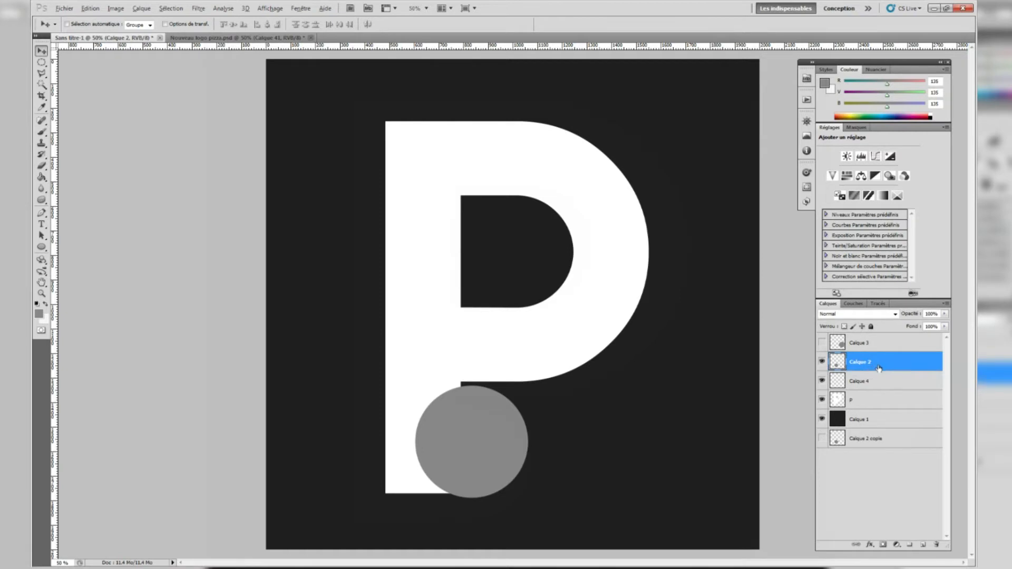
# Duplicate the small circle's layer several times and merge the copies back into Calque 2.
pyautogui.hotkey('ctrl', 'j')
pyautogui.moveTo(879, 368); pyautogui.dragTo(890, 352)
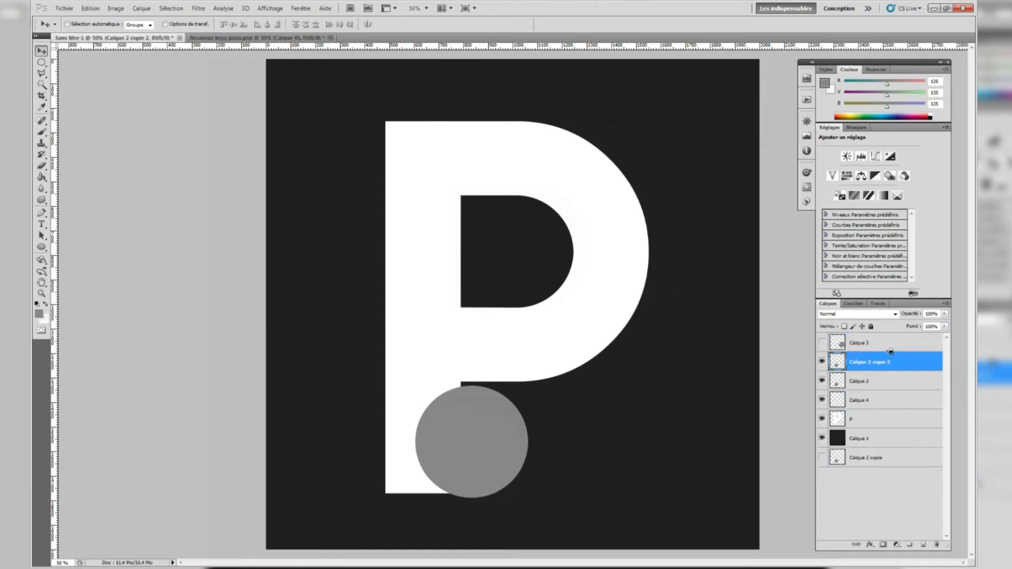
pyautogui.hotkey('ctrl', 'j')
pyautogui.hotkey('ctrl', 'j')
pyautogui.hotkey('ctrl', 'j')
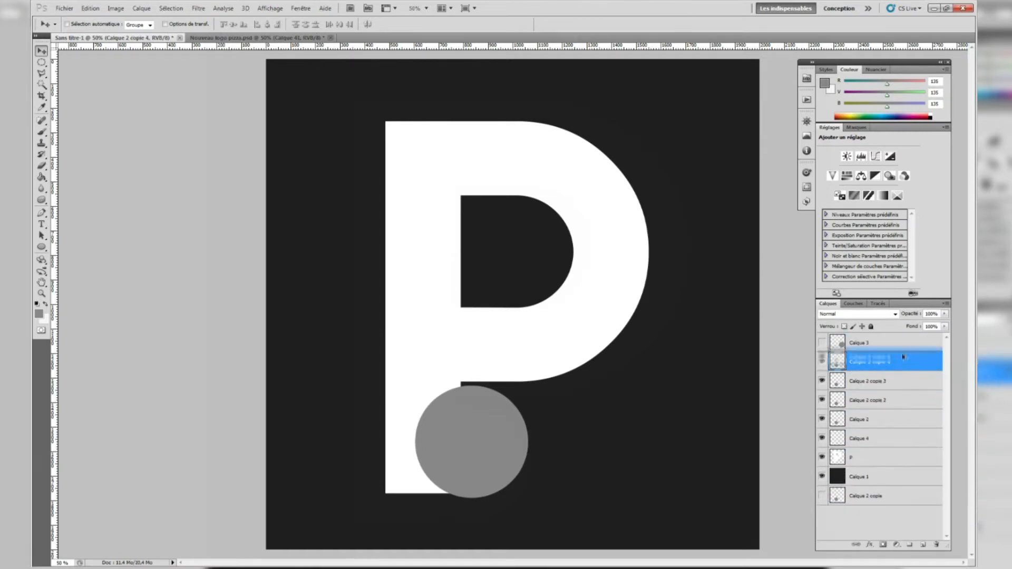
pyautogui.hotkey('ctrl', 'e')
pyautogui.hotkey('ctrl', 'e')
pyautogui.hotkey('ctrl', 'e')
pyautogui.hotkey('ctrl', 'e')
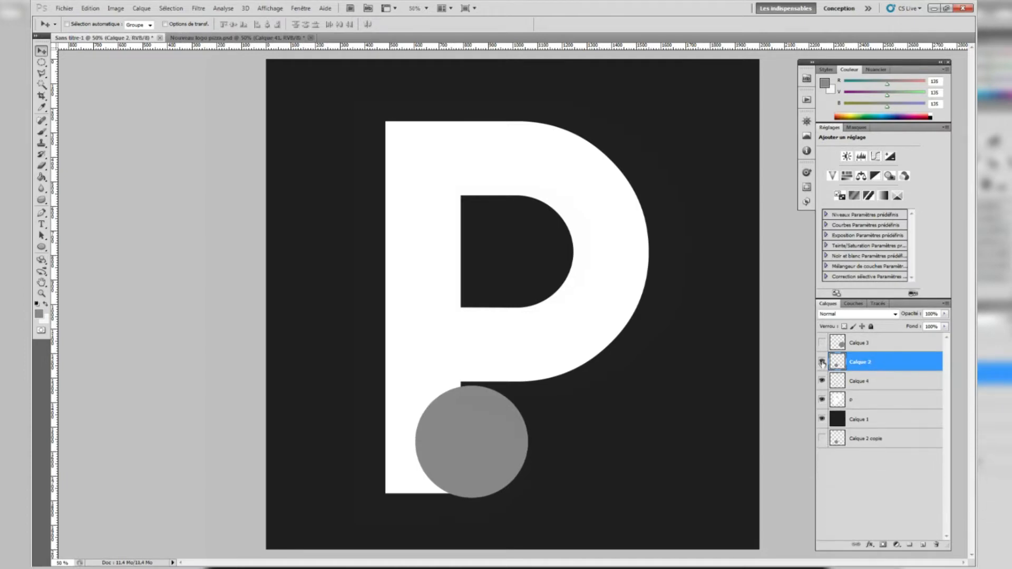
# Move the small grey circle up so its top touches the hole's bottom edge near the lower-left corner.
pyautogui.keyDown('ctrl'); pyautogui.click(412, 347); pyautogui.keyUp('ctrl')
pyautogui.moveTo(475, 426); pyautogui.dragTo(541, 268)
pyautogui.keyDown('ctrl'); pyautogui.click(433, 309); pyautogui.keyUp('ctrl')
pyautogui.keyDown('ctrl'); pyautogui.click(433, 308); pyautogui.keyUp('ctrl')
pyautogui.press('Right')
pyautogui.scroll(-3, 542, 268)
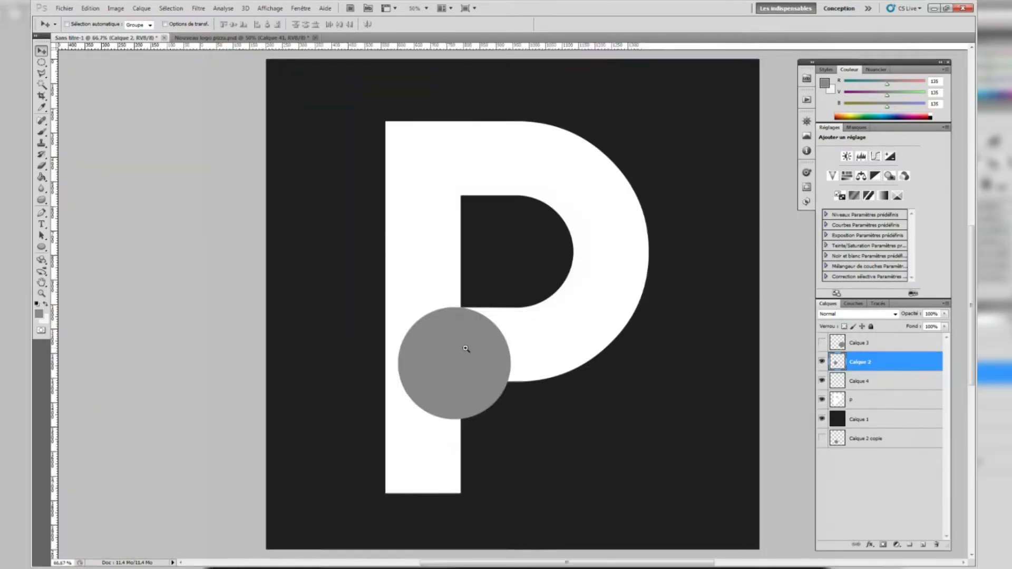
pyautogui.scroll(1, 466, 348)
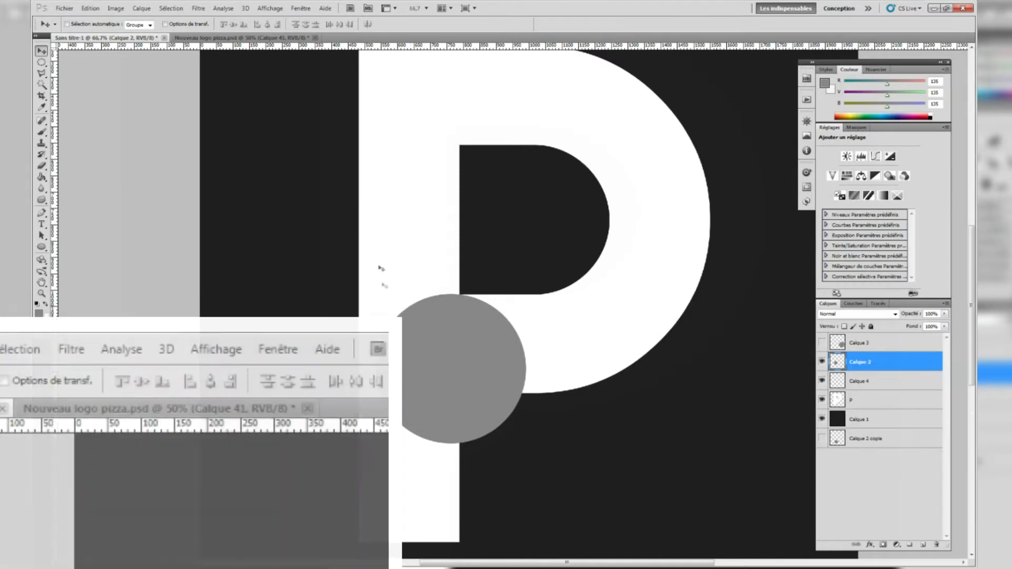
# Scale the small circle proportionally to 130.69%, fitting it between the stem's left edge and the hole's bottom edge.
pyautogui.hotkey('ctrl', 't')
pyautogui.click(209, 26)
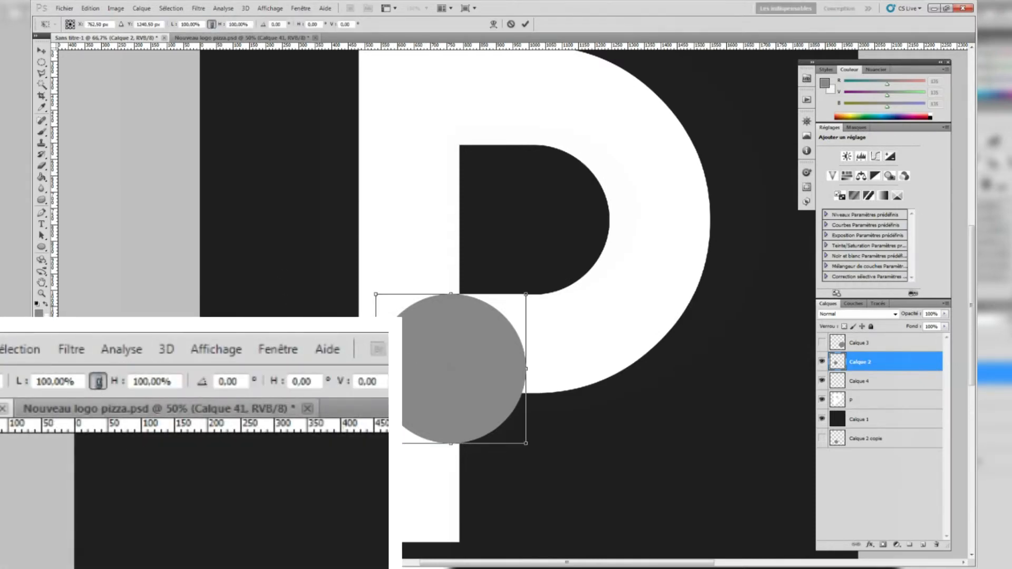
pyautogui.moveTo(376, 443); pyautogui.dragTo(358, 461)
pyautogui.keyDown('ctrl'); pyautogui.click(426, 345); pyautogui.keyUp('ctrl')
pyautogui.moveTo(425, 345); pyautogui.dragTo(471, 337)
pyautogui.hotkey('shift', 'Left')
pyautogui.hotkey('ctrl', '-')
pyautogui.hotkey('ctrl', '-')
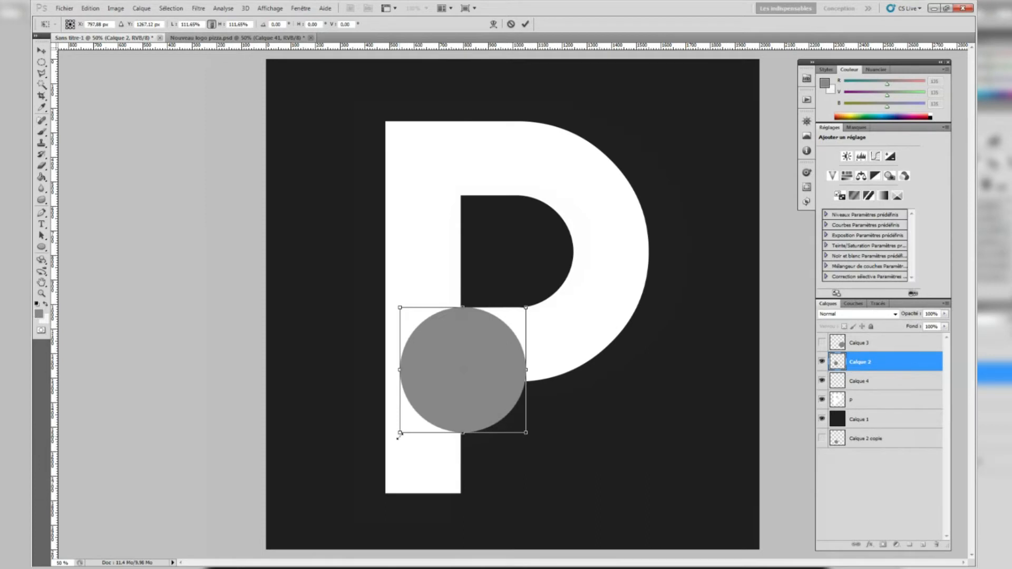
pyautogui.moveTo(398, 436); pyautogui.dragTo(373, 452)
pyautogui.keyDown('ctrl'); pyautogui.click(429, 382); pyautogui.keyUp('ctrl')
pyautogui.moveTo(430, 384); pyautogui.dragTo(437, 390)
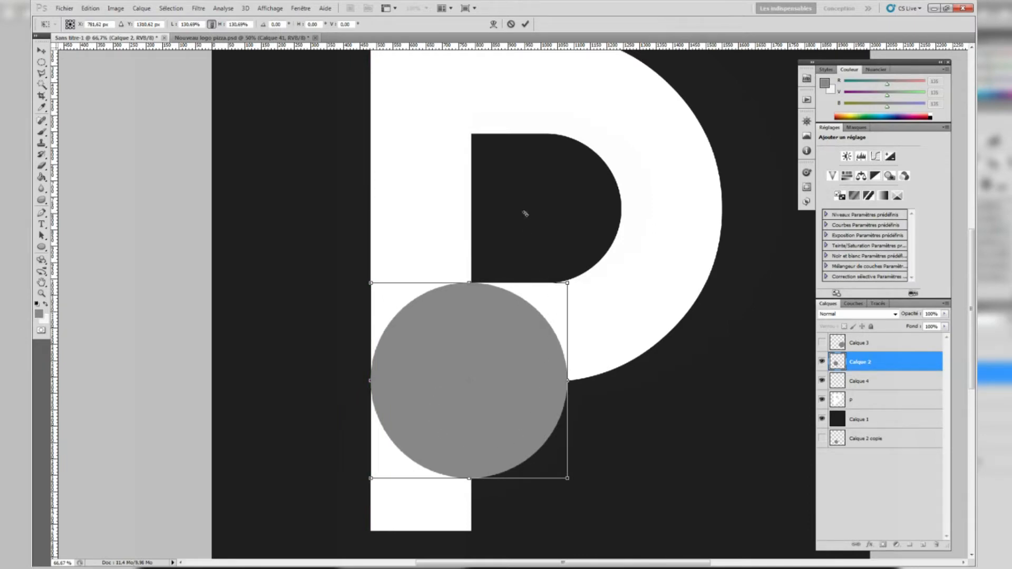
# Examine at high zoom how the circle's top meets the hole's bottom edge and its left side meets the stem's edge.
pyautogui.scroll(3, 525, 213)
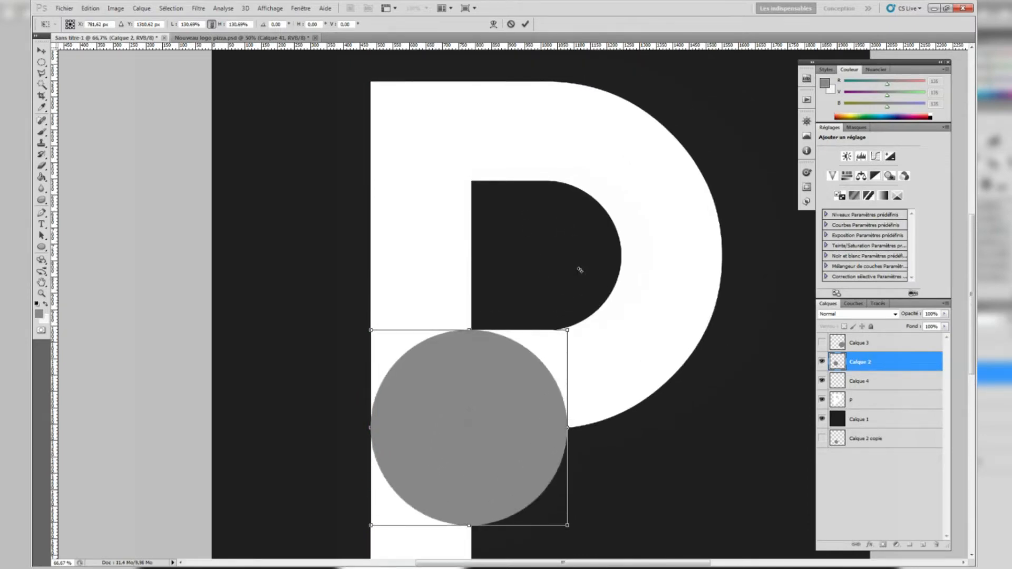
pyautogui.scroll(6, 472, 326)
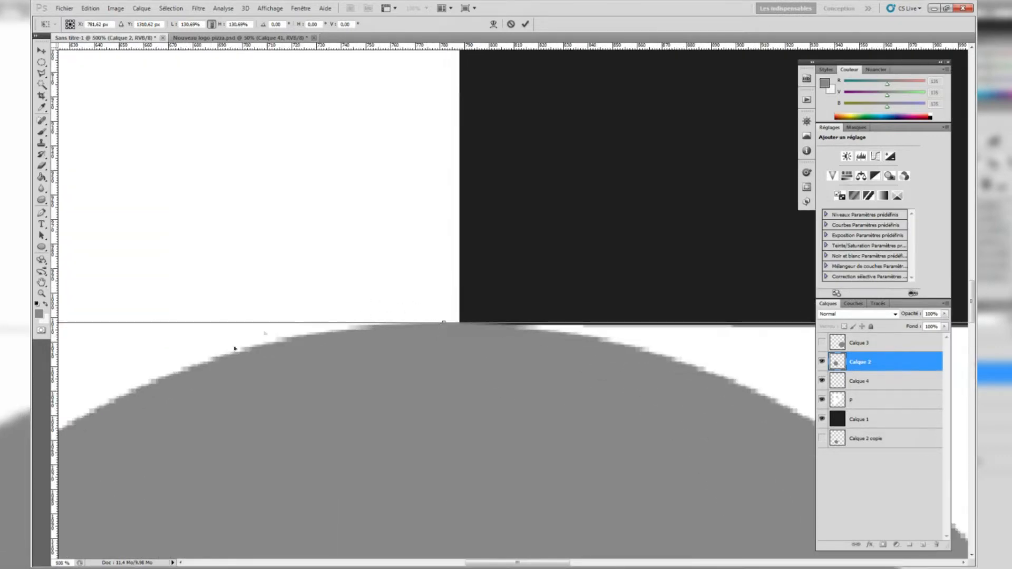
pyautogui.scroll(-1, 293, 319)
pyautogui.moveTo(517, 563); pyautogui.dragTo(489, 562)
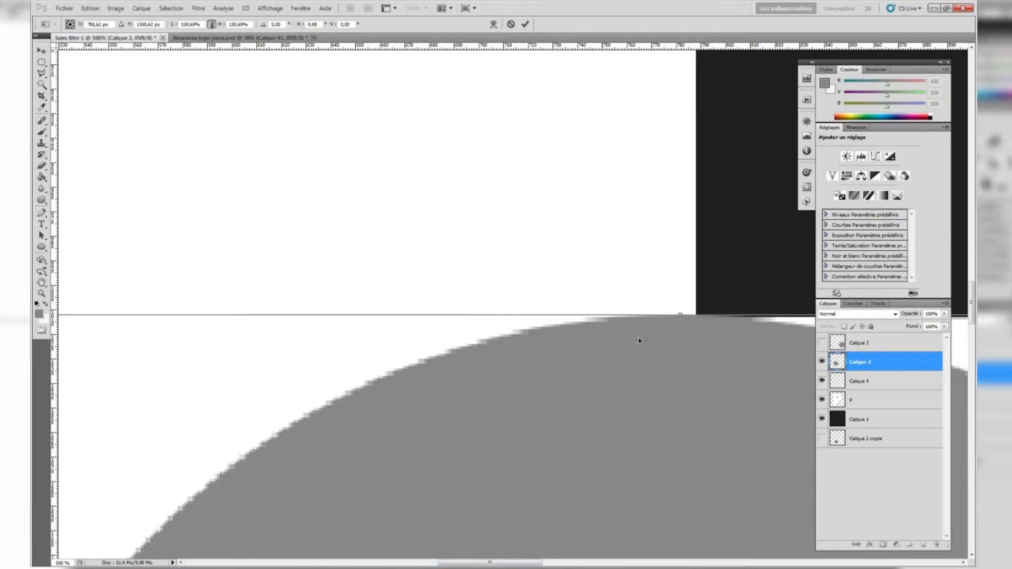
pyautogui.scroll(-3, 632, 341)
pyautogui.scroll(-6, 674, 250)
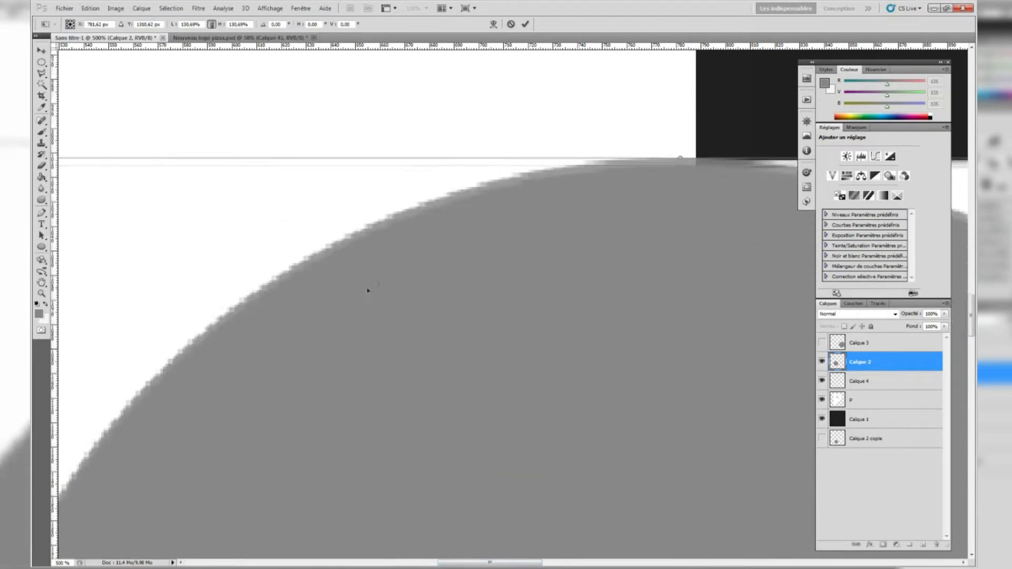
pyautogui.moveTo(490, 562); pyautogui.dragTo(422, 562)
pyautogui.scroll(-3, 499, 434)
pyautogui.scroll(-6, 581, 413)
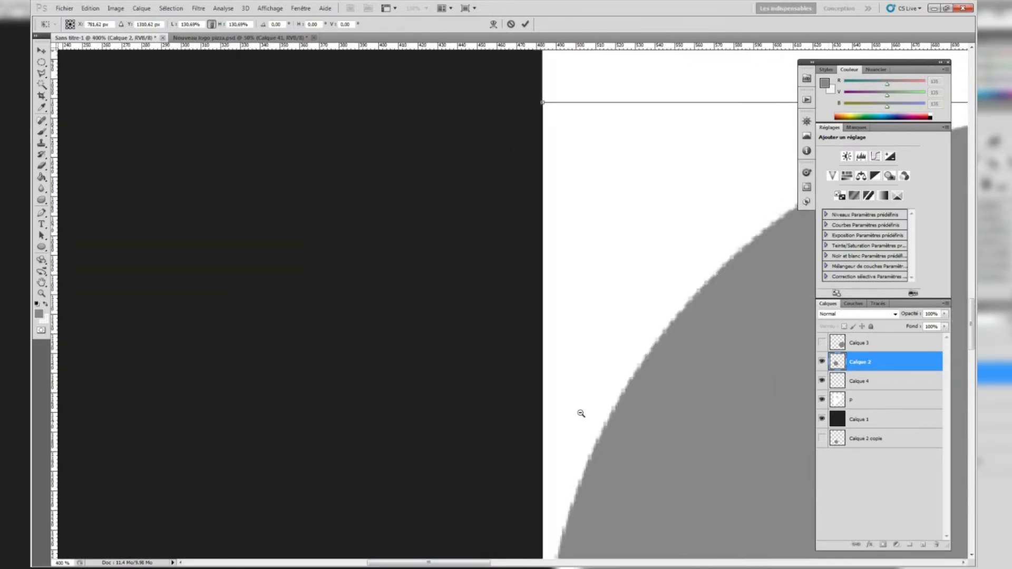
pyautogui.scroll(4, 549, 442)
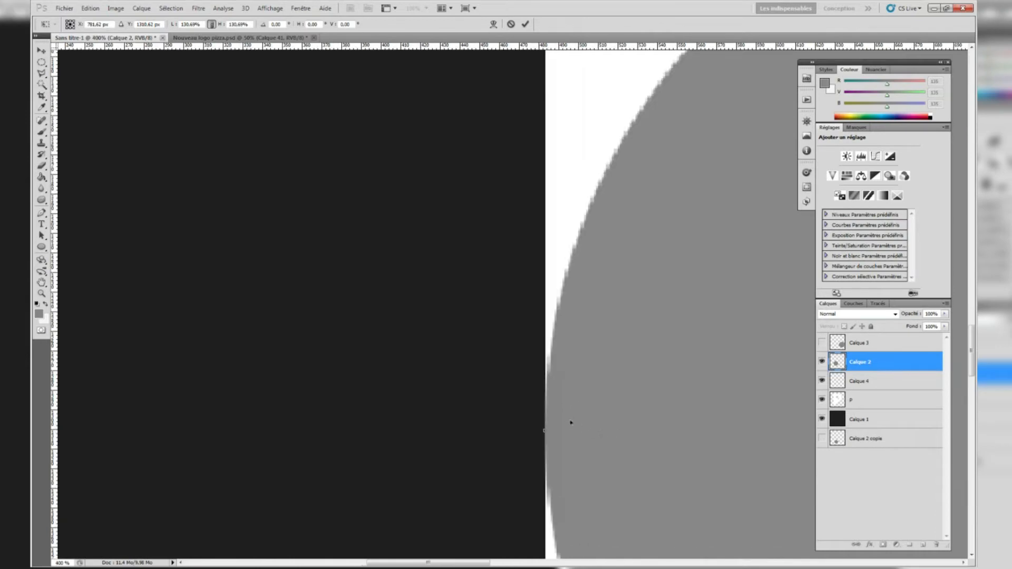
# Apply the 130.69% scaling to the small grey circle.
pyautogui.scroll(-7, 560, 417)
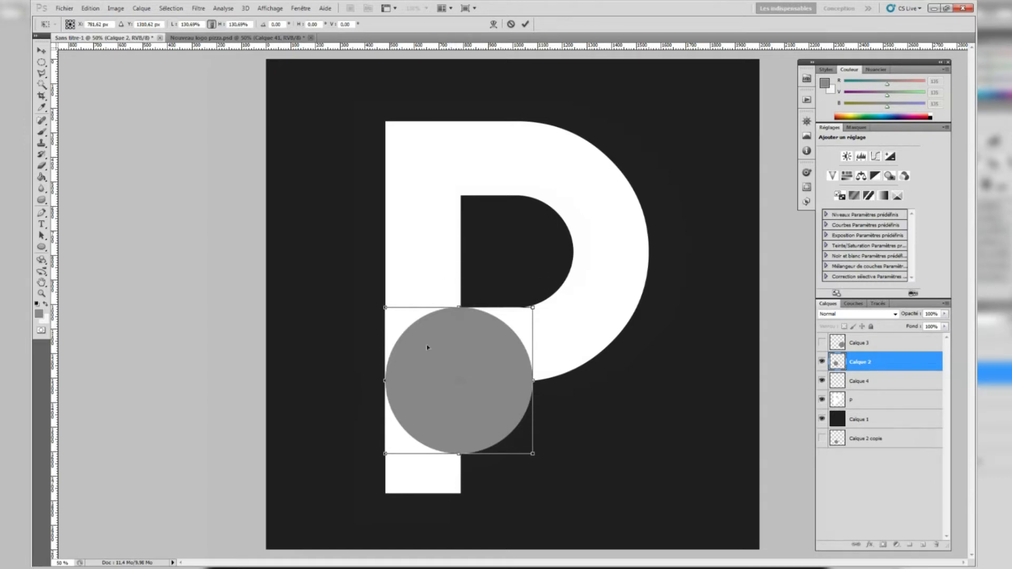
pyautogui.scroll(1, 406, 371)
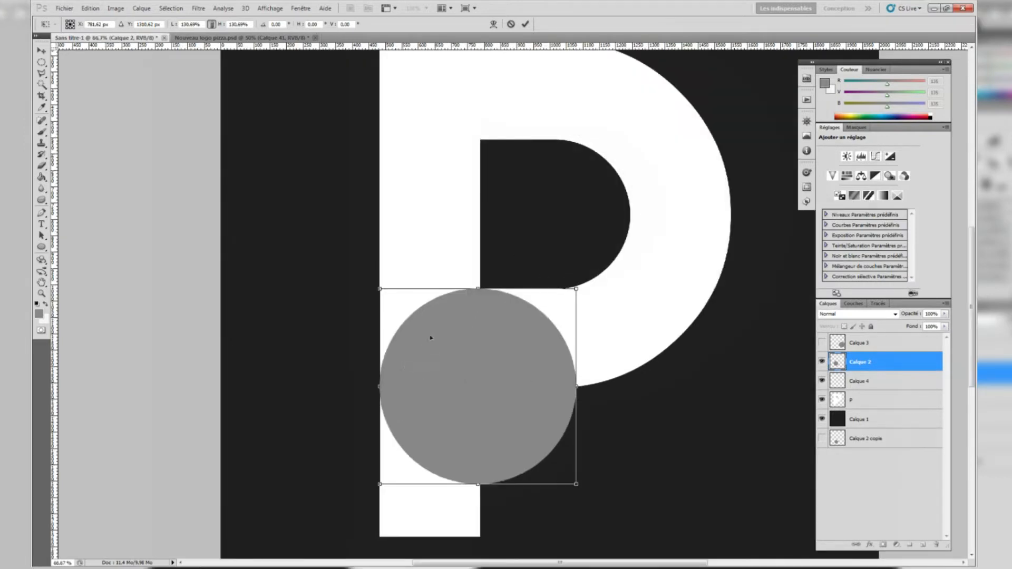
pyautogui.press('Return')
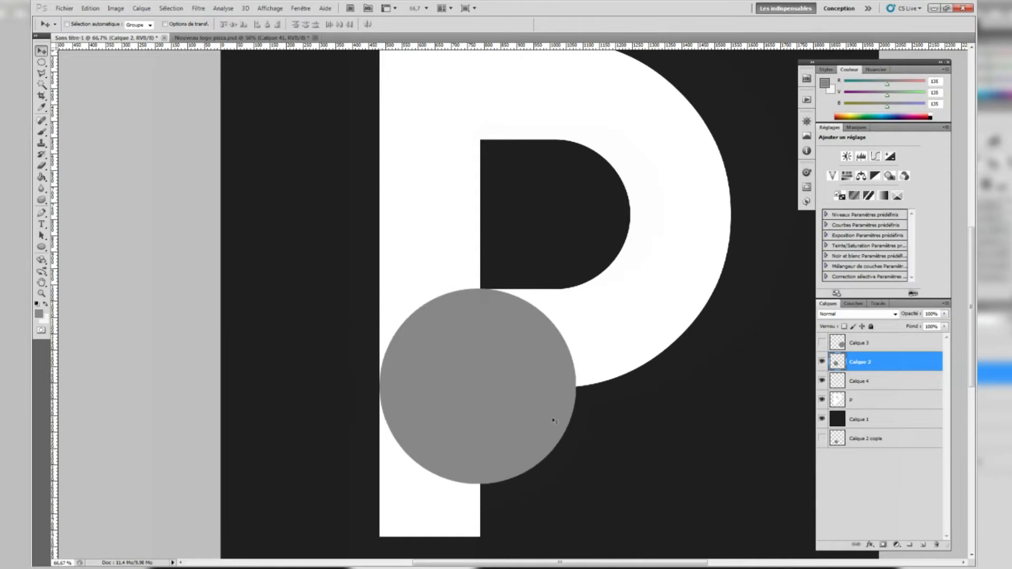
# Replace the old hidden backup Calque 2 copie with a fresh hidden duplicate of Calque 2 at the bottom of the layer stack.
pyautogui.click(844, 444)
pyautogui.press('Delete')
pyautogui.click(869, 364)
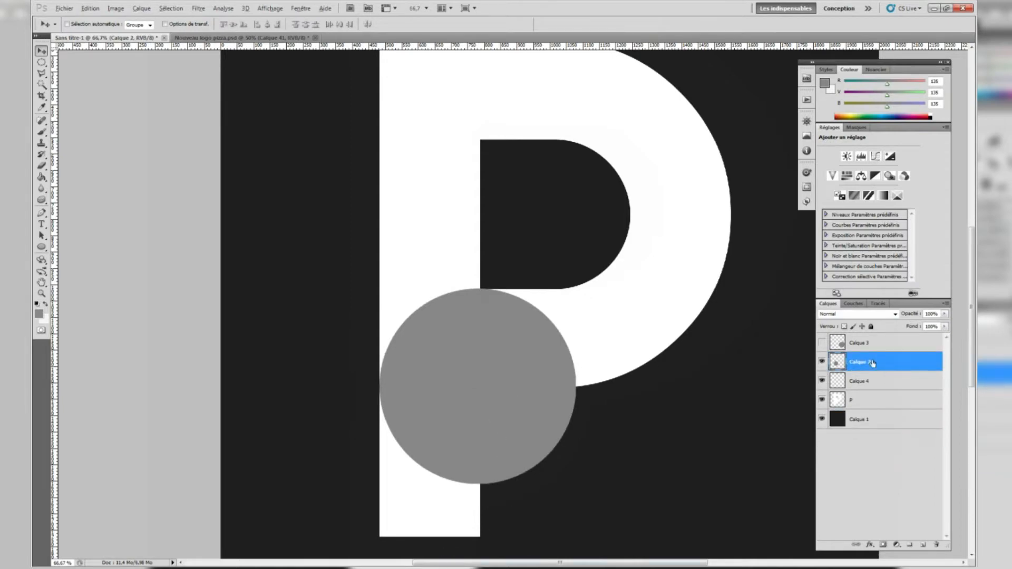
pyautogui.moveTo(872, 365); pyautogui.dragTo(829, 442)
pyautogui.click(822, 438)
pyautogui.click(860, 364)
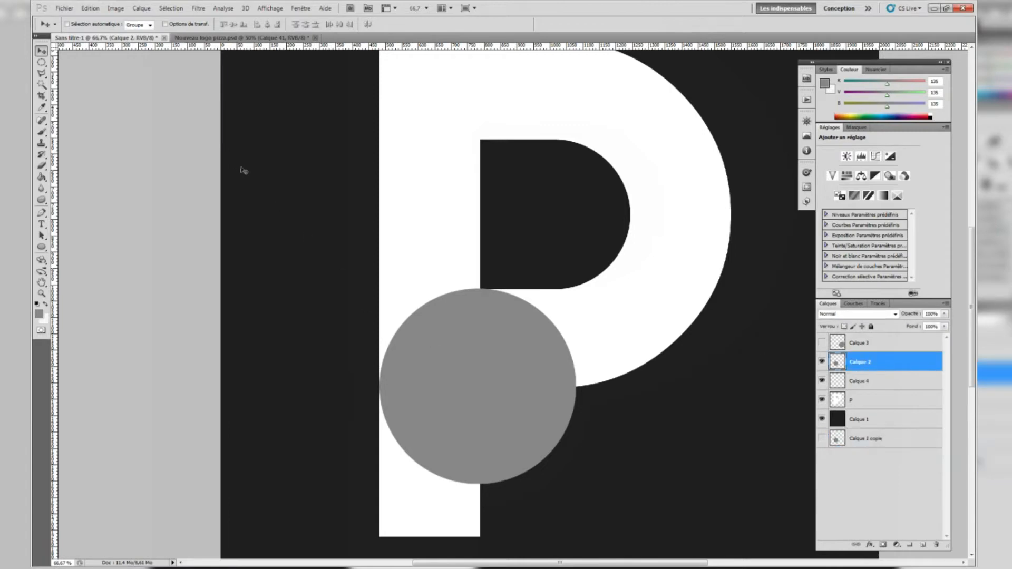
# Set Calque 2's opacity to 54% and duplicate the semi-transparent circle layer.
pyautogui.click(944, 313)
pyautogui.moveTo(904, 326); pyautogui.dragTo(922, 327)
pyautogui.click(890, 363)
pyautogui.hotkey('ctrl', 'j')
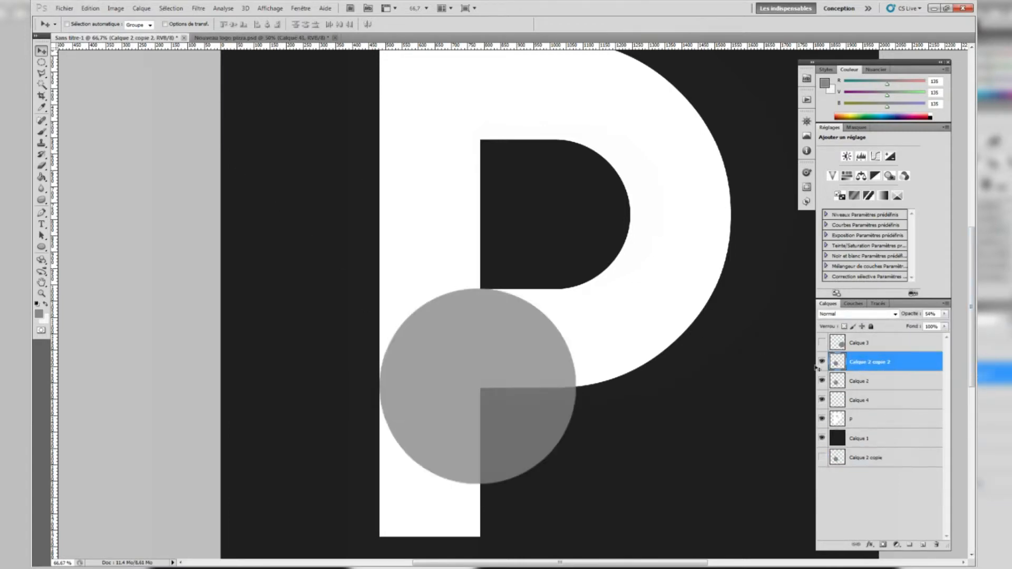
# Move the duplicated circle straight down until its top meets the bowl's bottom edge at the stem.
pyautogui.scroll(-3, 307, 203)
pyautogui.moveTo(471, 272); pyautogui.dragTo(471, 370)
pyautogui.keyDown('ctrl'); pyautogui.click(480, 343); pyautogui.keyUp('ctrl')
pyautogui.keyDown('ctrl'); pyautogui.click(480, 343); pyautogui.keyUp('ctrl')
pyautogui.keyDown('ctrl'); pyautogui.click(482, 317); pyautogui.keyUp('ctrl')
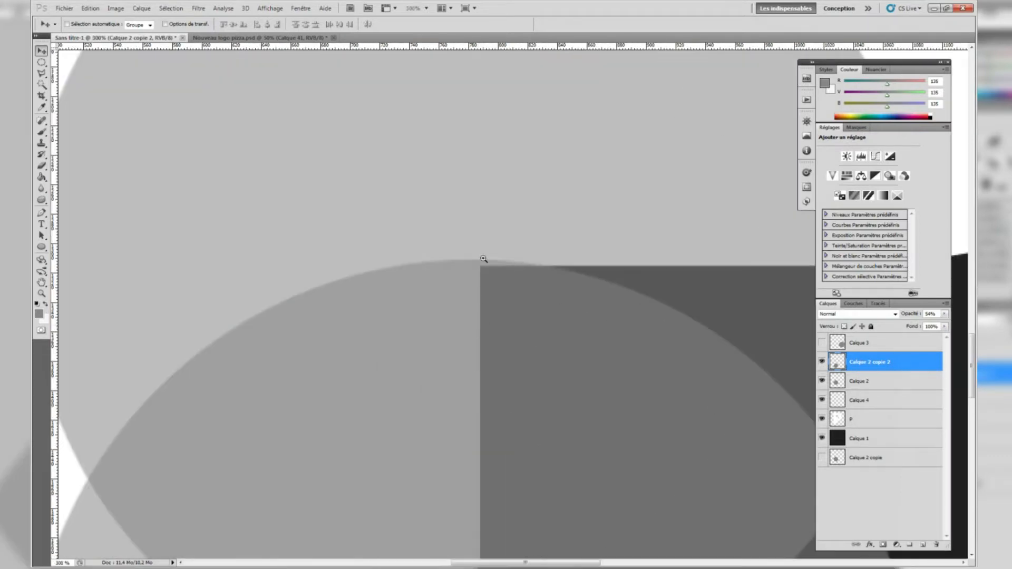
pyautogui.keyDown('ctrl'); pyautogui.click(483, 261); pyautogui.keyUp('ctrl')
pyautogui.keyDown('ctrl'); pyautogui.click(483, 266); pyautogui.keyUp('ctrl')
pyautogui.moveTo(475, 282); pyautogui.dragTo(473, 293)
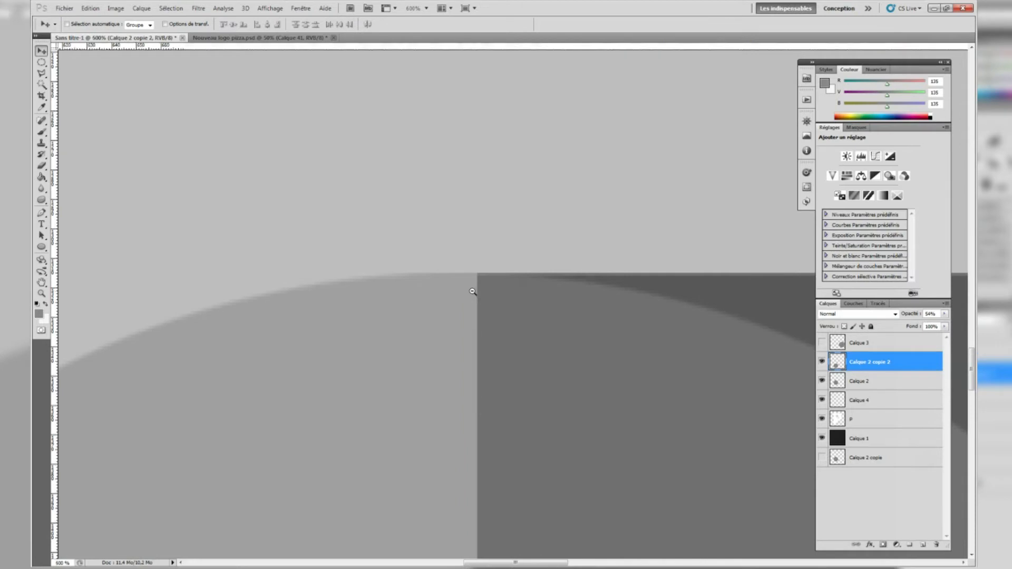
pyautogui.keyDown('alt'); pyautogui.click(472, 292); pyautogui.keyUp('alt')
pyautogui.keyDown('alt'); pyautogui.click(473, 291); pyautogui.keyUp('alt')
pyautogui.keyDown('alt'); pyautogui.click(473, 291); pyautogui.keyUp('alt')
pyautogui.keyDown('alt'); pyautogui.click(472, 291); pyautogui.keyUp('alt')
pyautogui.keyDown('alt'); pyautogui.click(472, 292); pyautogui.keyUp('alt')
pyautogui.keyDown('alt'); pyautogui.click(472, 291); pyautogui.keyUp('alt')
pyautogui.scroll(2, 485, 201)
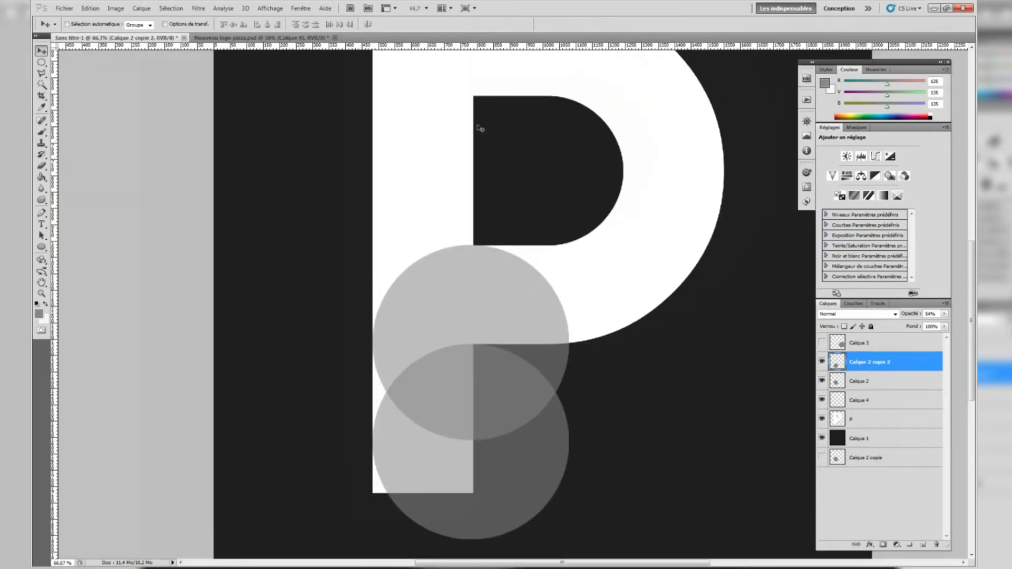
# Select everything outside the lower circle on Calque 2 copie 2 with the Magic Wand.
pyautogui.keyDown('ctrl'); pyautogui.click(353, 375); pyautogui.keyUp('ctrl')
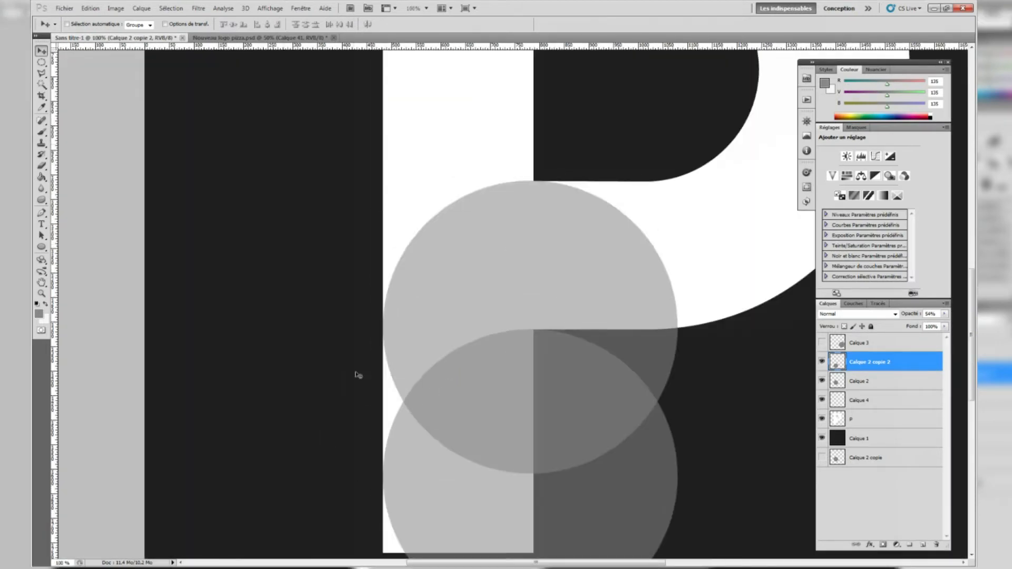
pyautogui.keyDown('ctrl'); pyautogui.click(374, 363); pyautogui.keyUp('ctrl')
pyautogui.keyDown('alt'); pyautogui.click(398, 289); pyautogui.keyUp('alt')
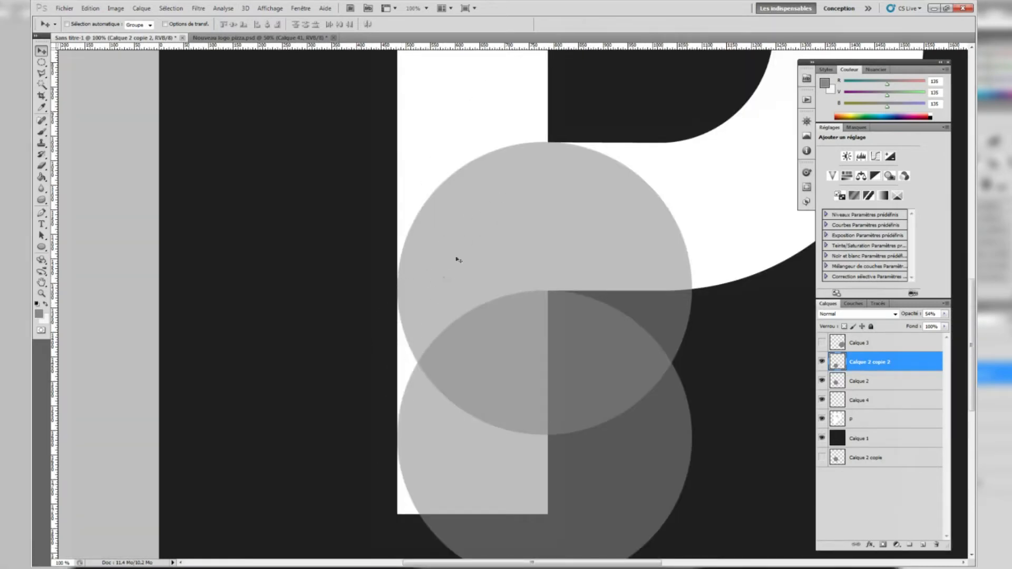
pyautogui.click(821, 361)
pyautogui.click(821, 362)
pyautogui.click(41, 84)
pyautogui.click(423, 159)
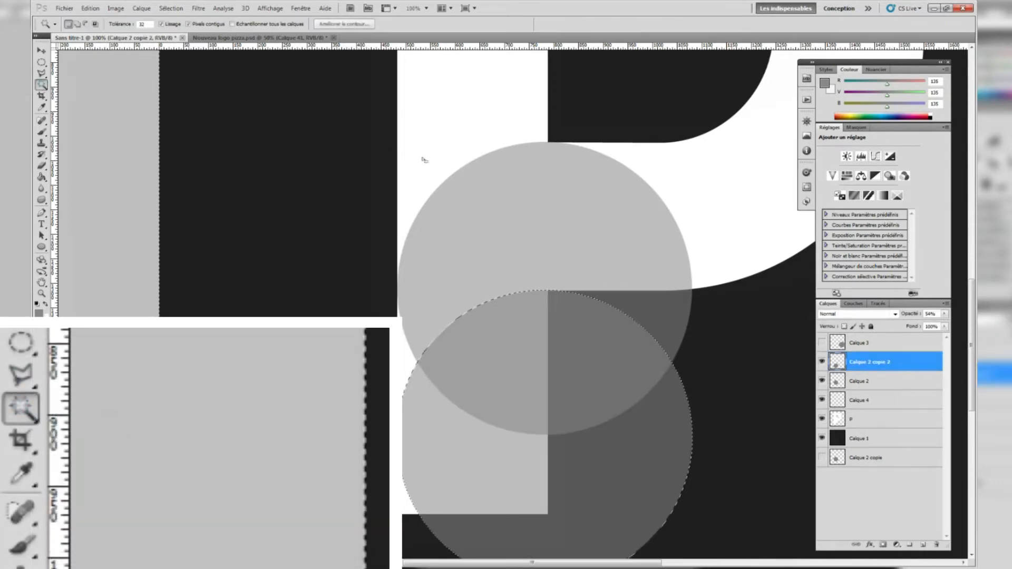
# Create a new layer above the circles and set the foreground colour to a bright sky blue.
pyautogui.click(922, 545)
pyautogui.press('x')
pyautogui.click(825, 84)
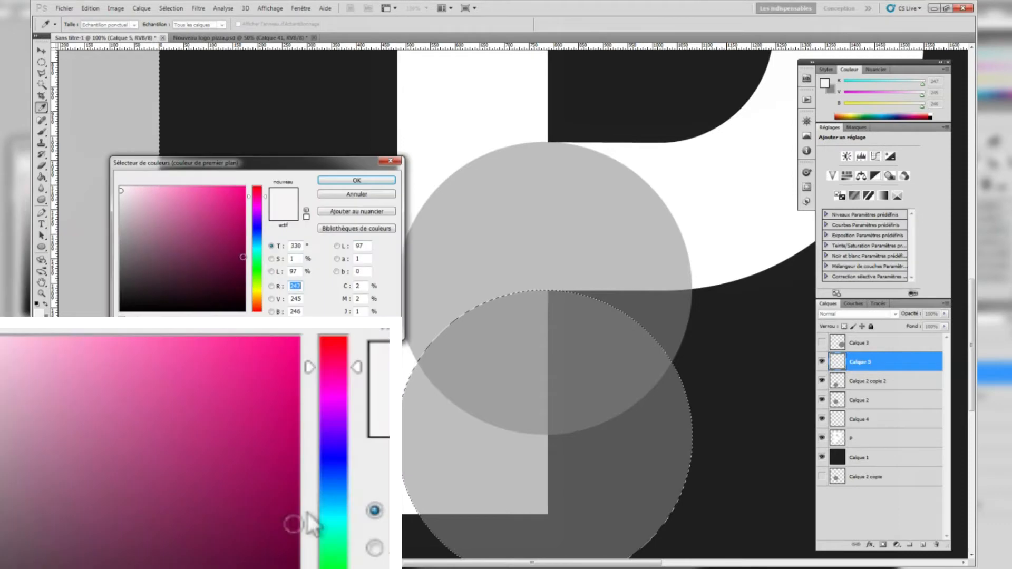
pyautogui.click(259, 244)
pyautogui.moveTo(192, 219); pyautogui.dragTo(245, 186)
pyautogui.click(337, 182)
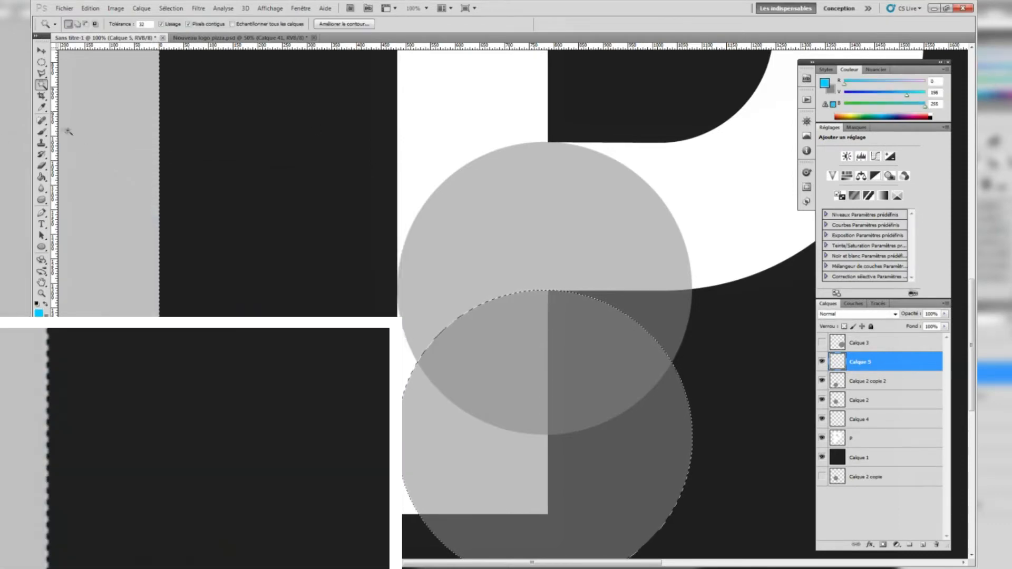
# Brush blue over the area above the lower circle within the selection, and clear the selection.
pyautogui.click(41, 132)
pyautogui.click(437, 336)
pyautogui.moveTo(437, 336)
pyautogui.mouseDown()
pyautogui.moveTo(518, 234)
pyautogui.moveTo(626, 208)
pyautogui.moveTo(507, 204)
pyautogui.moveTo(434, 222)
pyautogui.mouseUp()
pyautogui.click(170, 8)
pyautogui.click(173, 28)
# Hide Calque 5 and Calque 2 copie 2, and select everything outside the upper circle on Calque 2 with the Magic Wand.
pyautogui.moveTo(825, 363); pyautogui.dragTo(821, 407)
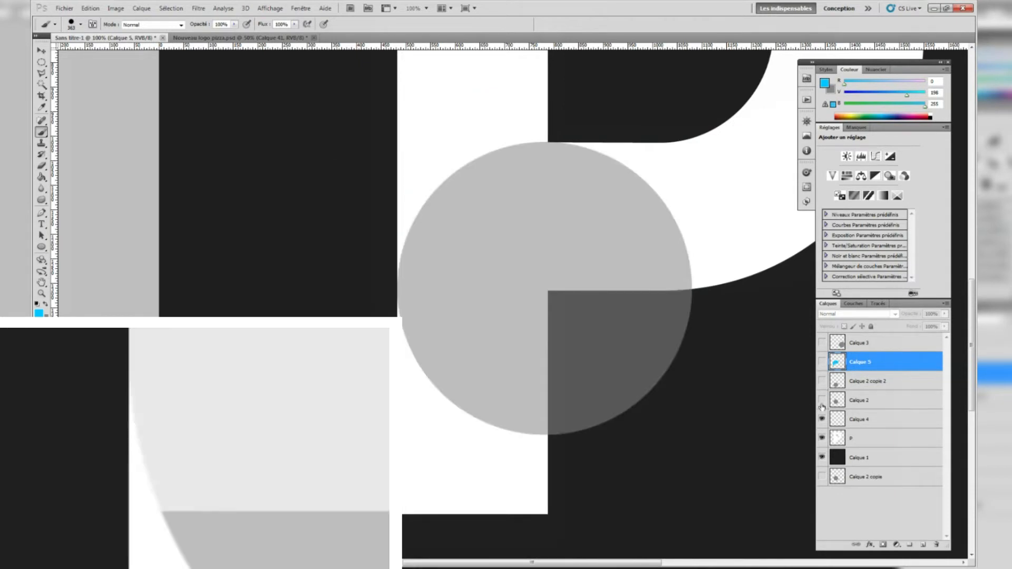
pyautogui.click(822, 400)
pyautogui.click(865, 400)
pyautogui.click(41, 84)
pyautogui.click(318, 102)
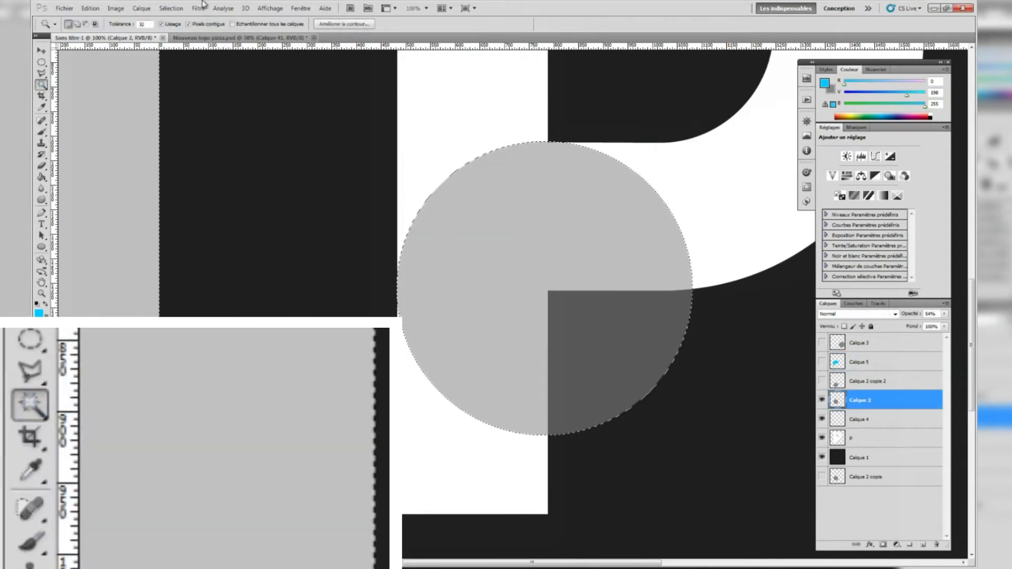
# Show the blue layer Calque 5 again and lower its opacity to 46%.
pyautogui.click(822, 361)
pyautogui.hotkey('ctrl', '-')
pyautogui.hotkey('ctrl', '-')
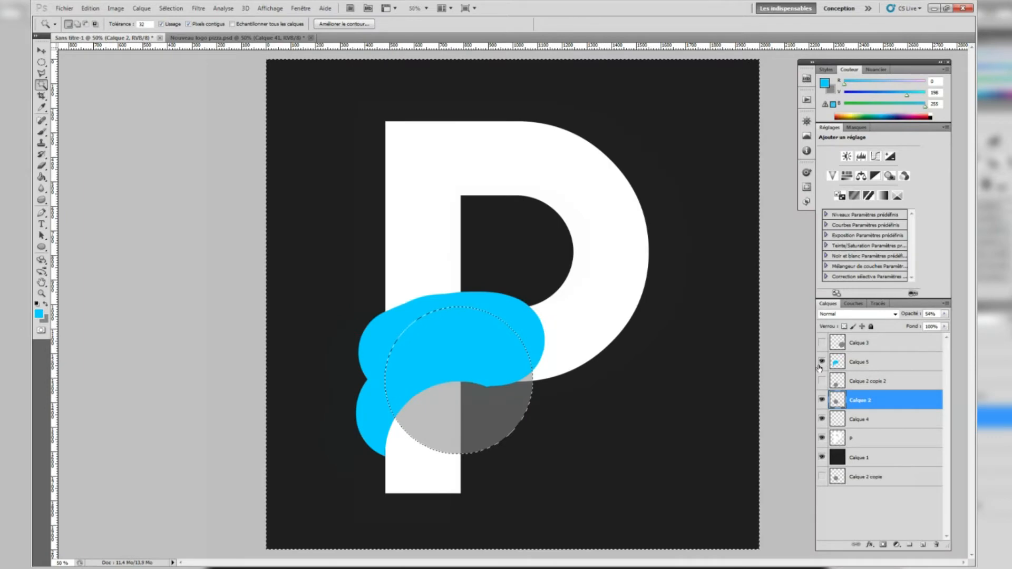
pyautogui.click(864, 364)
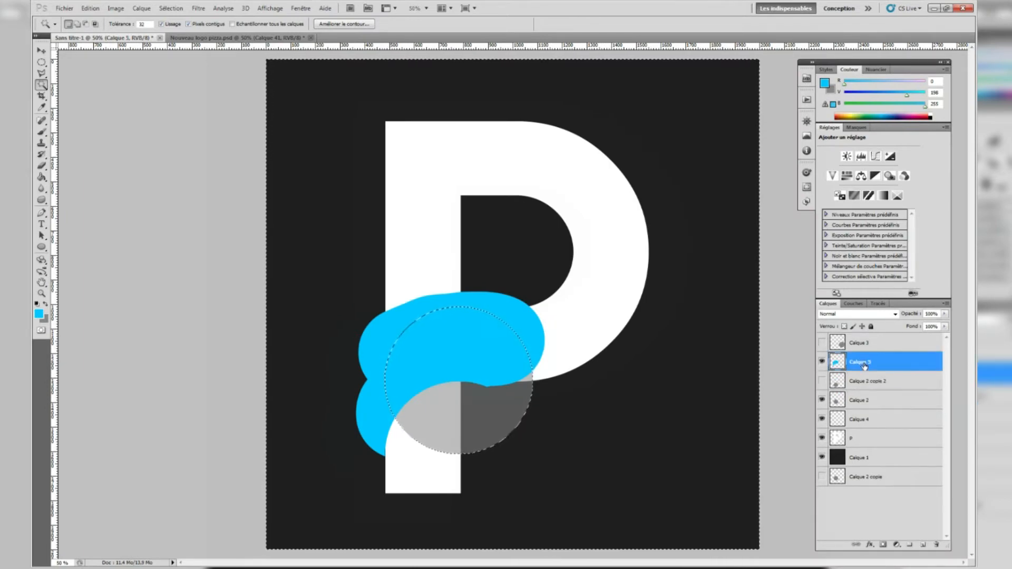
pyautogui.click(303, 337)
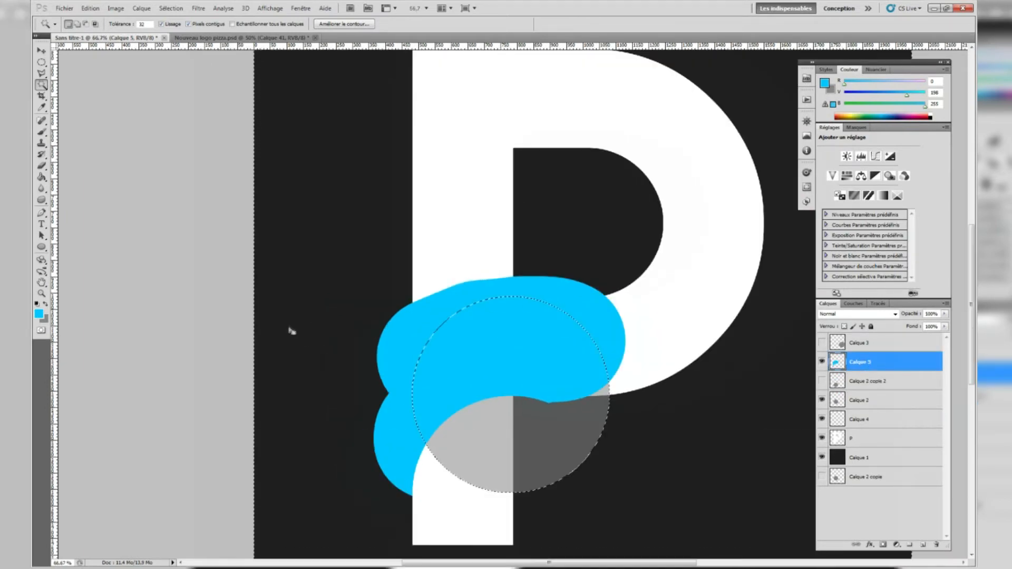
pyautogui.click(944, 313)
pyautogui.moveTo(942, 324); pyautogui.dragTo(917, 324)
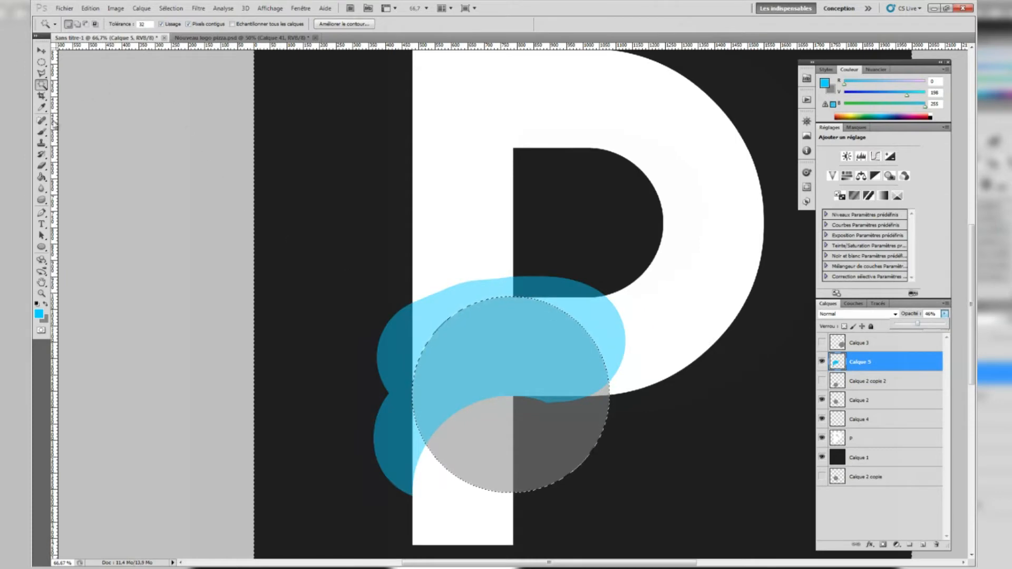
# Erase the blue paint lying outside the upper circle with a smaller hard eraser, and clear the selection.
pyautogui.click(42, 165)
pyautogui.click(80, 23)
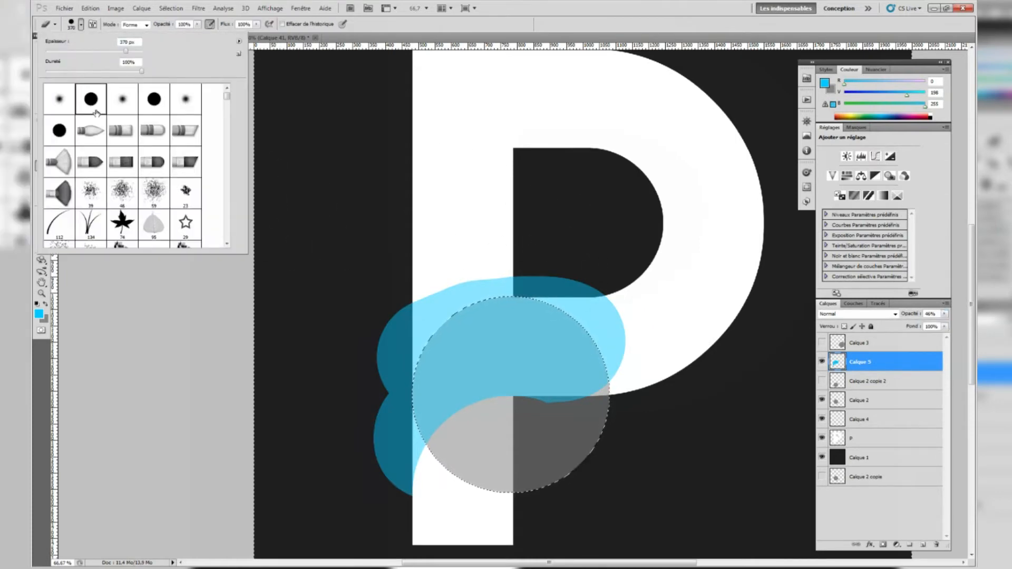
pyautogui.moveTo(114, 51); pyautogui.dragTo(105, 51)
pyautogui.moveTo(584, 380)
pyautogui.mouseDown()
pyautogui.moveTo(602, 321)
pyautogui.moveTo(530, 291)
pyautogui.moveTo(486, 295)
pyautogui.mouseUp()
pyautogui.scroll(2, 441, 319)
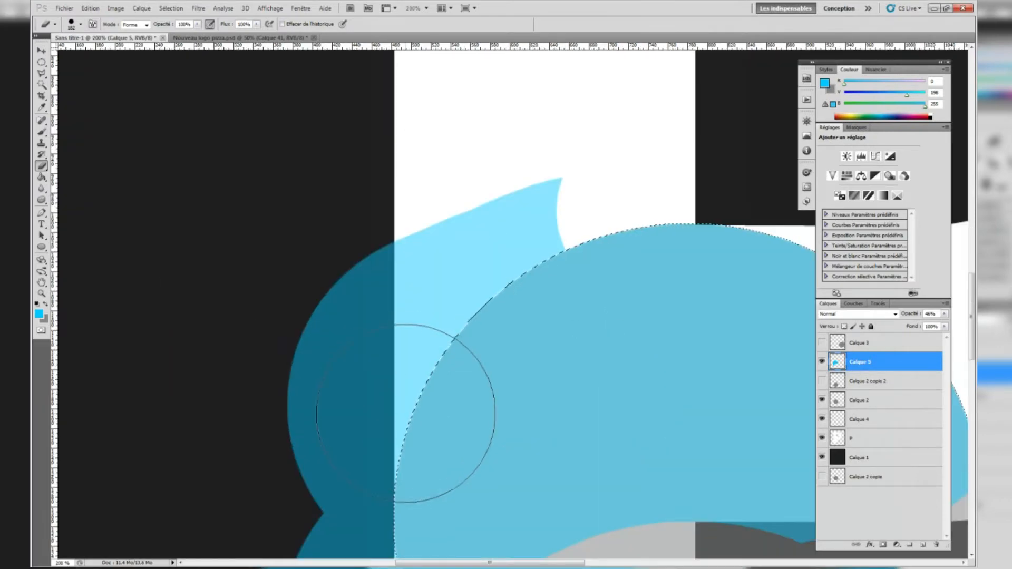
pyautogui.moveTo(445, 336); pyautogui.dragTo(508, 260)
pyautogui.scroll(-2, 508, 260)
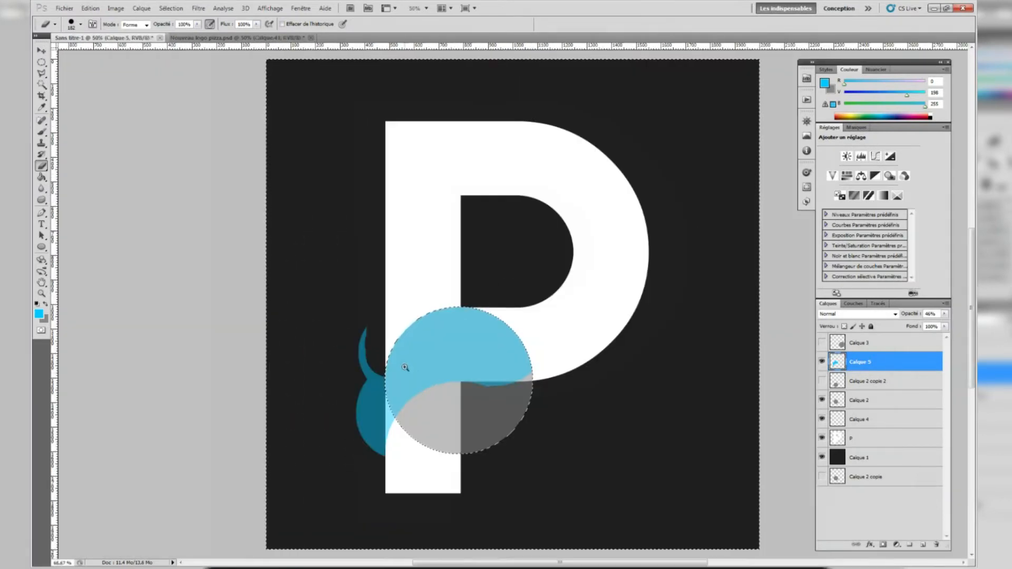
pyautogui.click(171, 8)
pyautogui.click(190, 33)
# Select the area outside the P and delete the blue paint there from Calque 5, clearing the selection.
pyautogui.scroll(2, 412, 414)
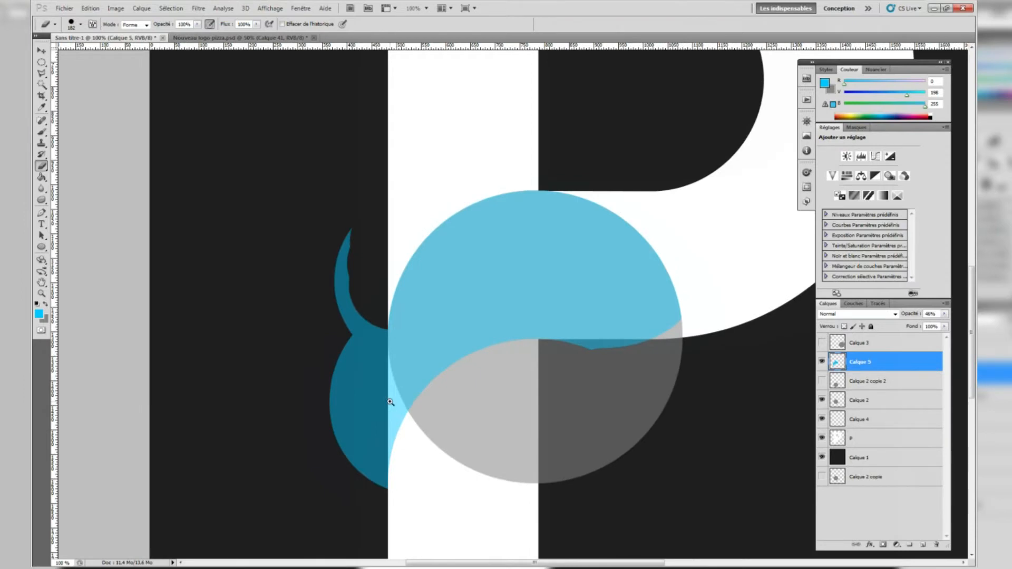
pyautogui.scroll(-2, 406, 440)
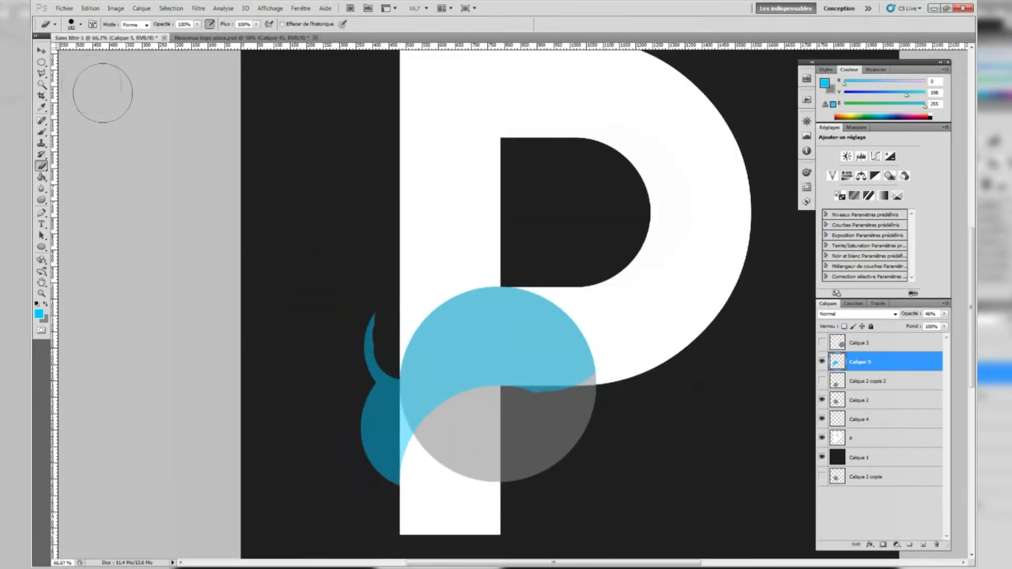
pyautogui.click(42, 84)
pyautogui.click(890, 439)
pyautogui.click(713, 459)
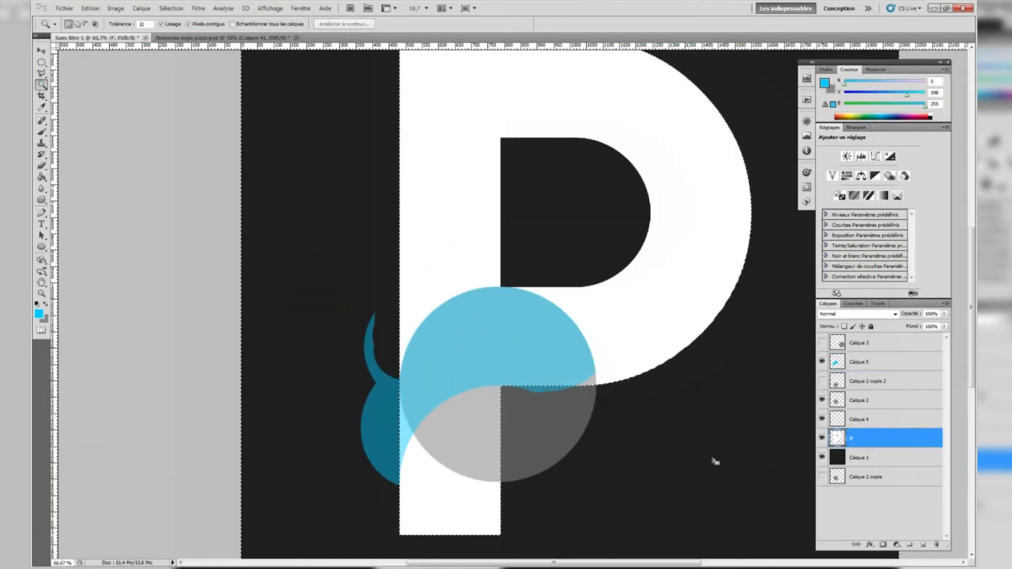
pyautogui.click(862, 362)
pyautogui.press('Delete')
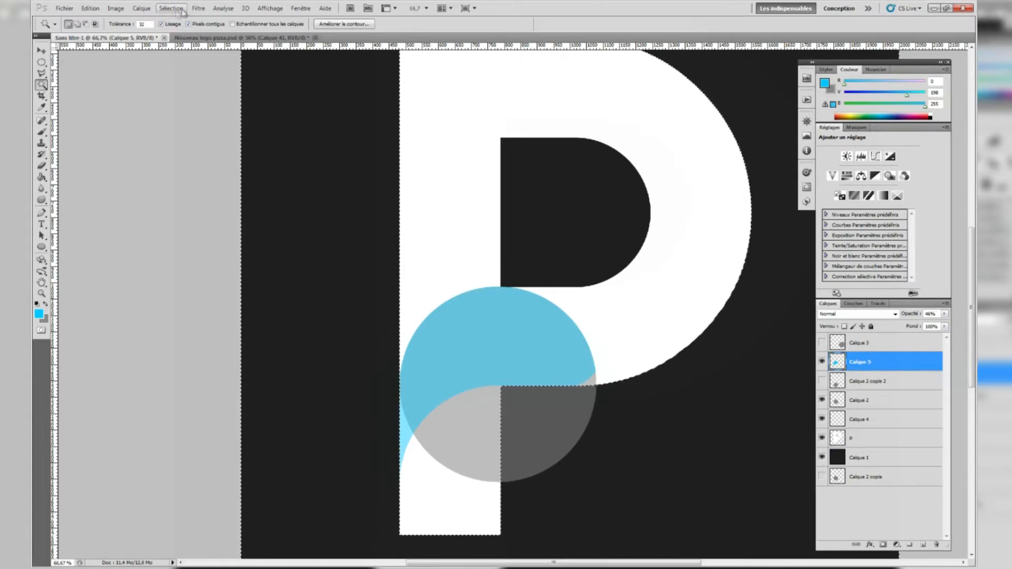
pyautogui.click(172, 8)
pyautogui.click(180, 27)
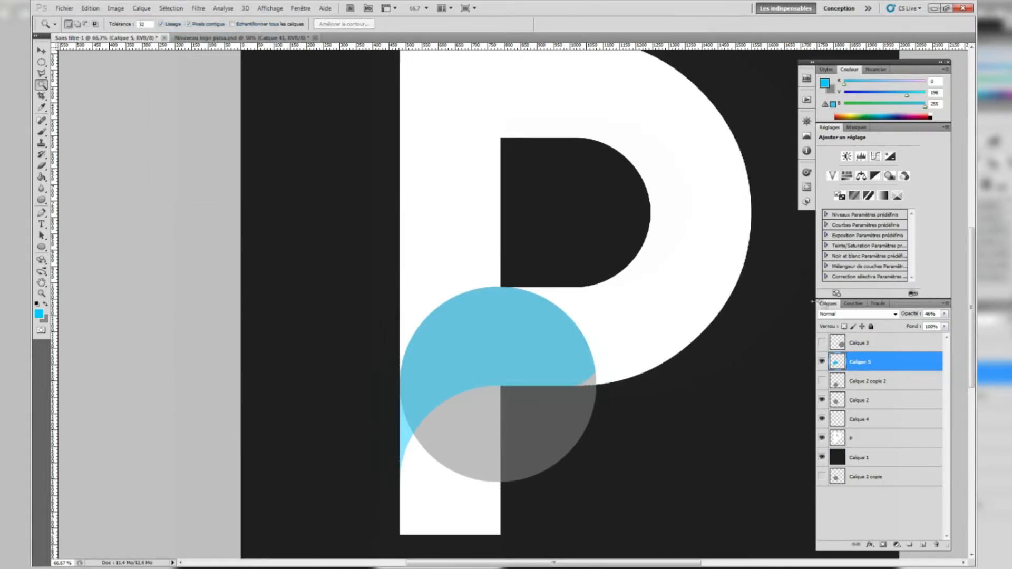
# Hide the grey circle on Calque 2 and restore the blue shape's opacity to 100%.
pyautogui.click(821, 400)
pyautogui.click(943, 313)
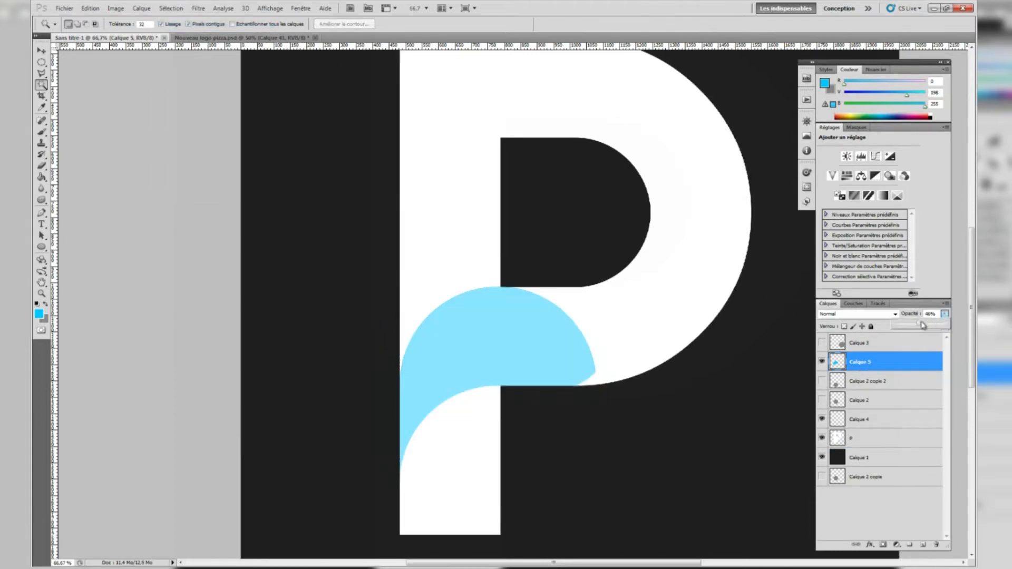
pyautogui.moveTo(921, 324); pyautogui.dragTo(946, 324)
pyautogui.click(584, 4)
pyautogui.keyDown('alt'); pyautogui.click(574, 295); pyautogui.keyUp('alt')
pyautogui.keyDown('alt'); pyautogui.click(574, 295); pyautogui.keyUp('alt')
pyautogui.keyDown('alt'); pyautogui.click(574, 295); pyautogui.keyUp('alt')
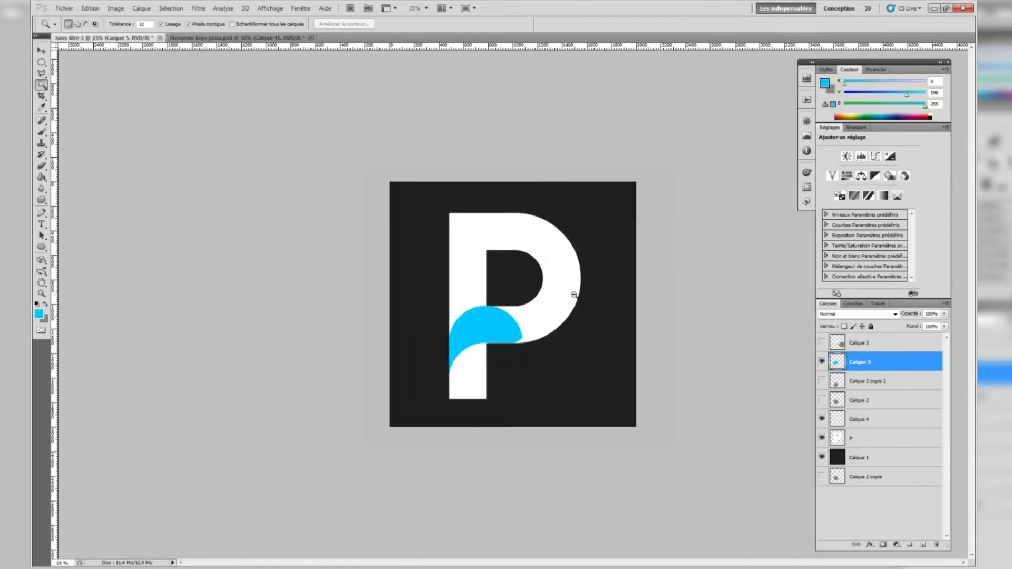
pyautogui.keyDown('alt'); pyautogui.click(574, 295); pyautogui.keyUp('alt')
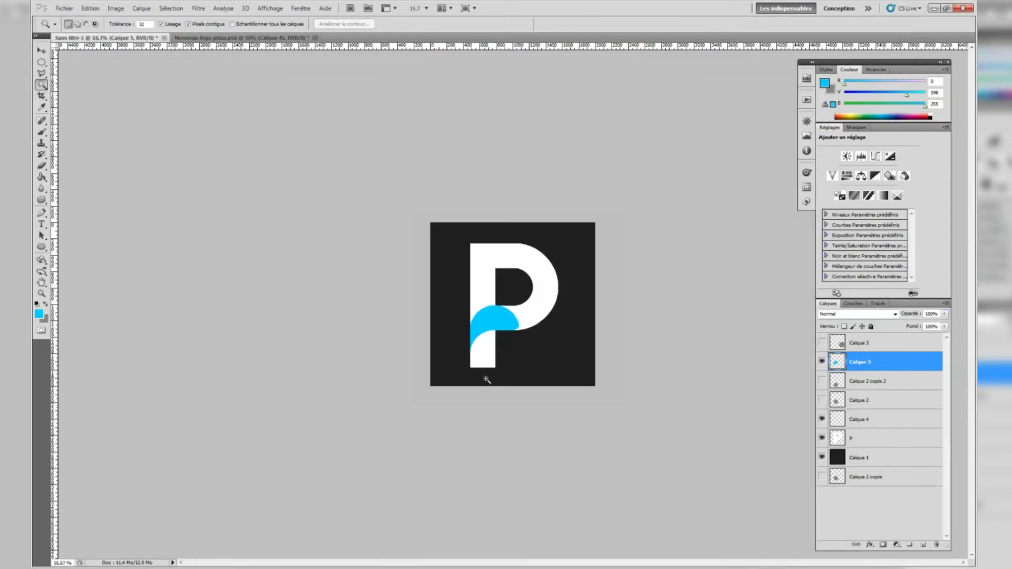
pyautogui.hotkey('ctrl', '+')
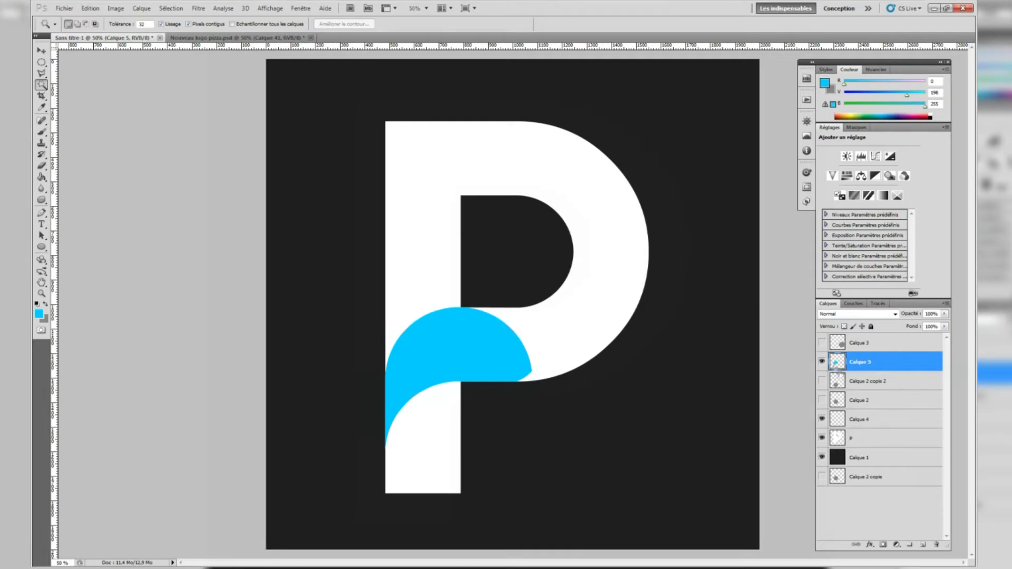
# Show the large grey circle on Calque 3 and move it over the P's hole.
pyautogui.click(822, 343)
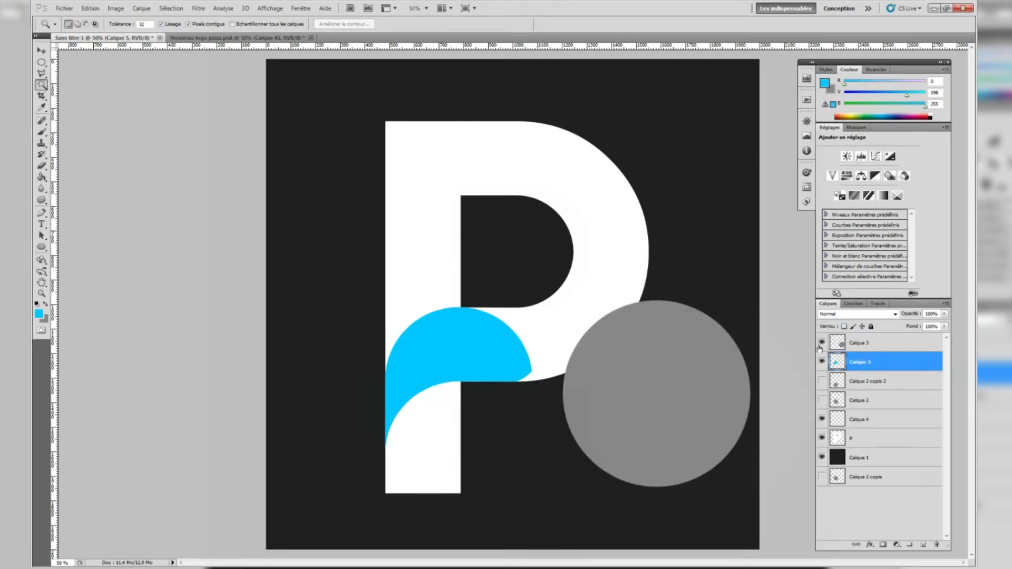
pyautogui.click(870, 343)
pyautogui.press('v')
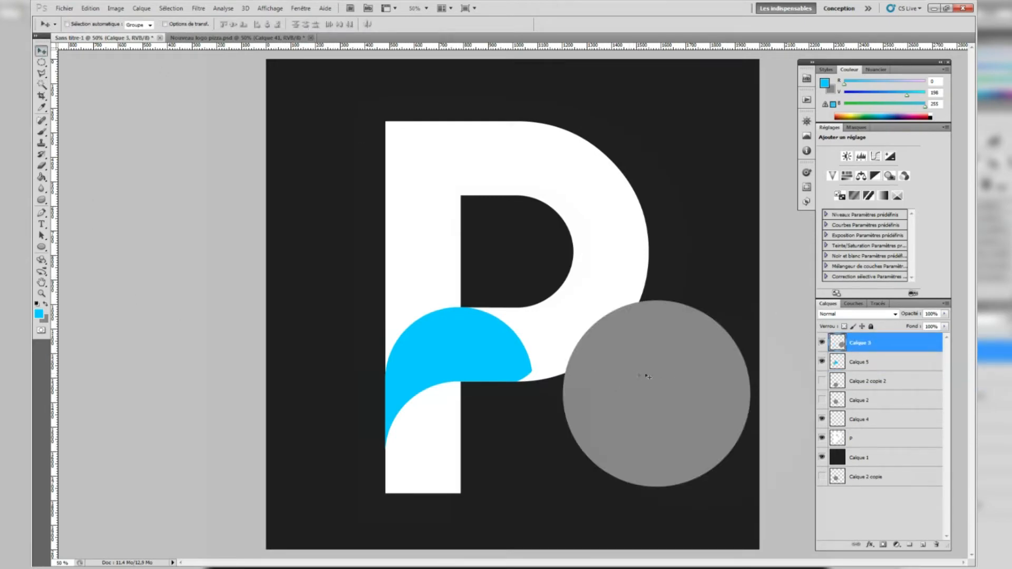
pyautogui.moveTo(687, 435); pyautogui.dragTo(585, 307)
# Lower the large grey circle's opacity to 51%.
pyautogui.hotkey('ctrl', '1')
pyautogui.click(944, 313)
pyautogui.moveTo(944, 325); pyautogui.dragTo(921, 327)
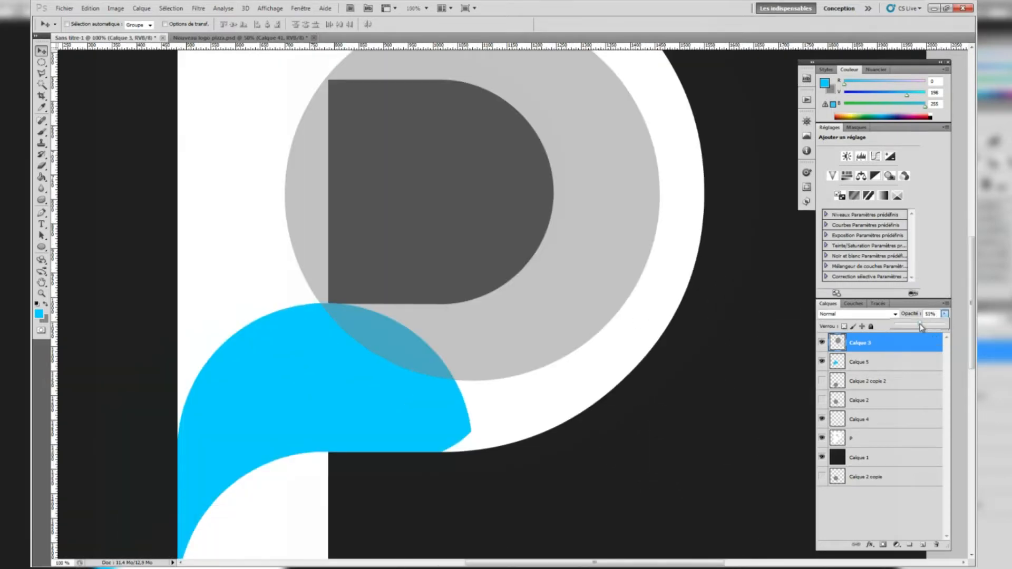
# Move the large grey circle on Calque 3 up until it touches the P's top edge and the bottom of its hole.
pyautogui.scroll(1, 470, 300)
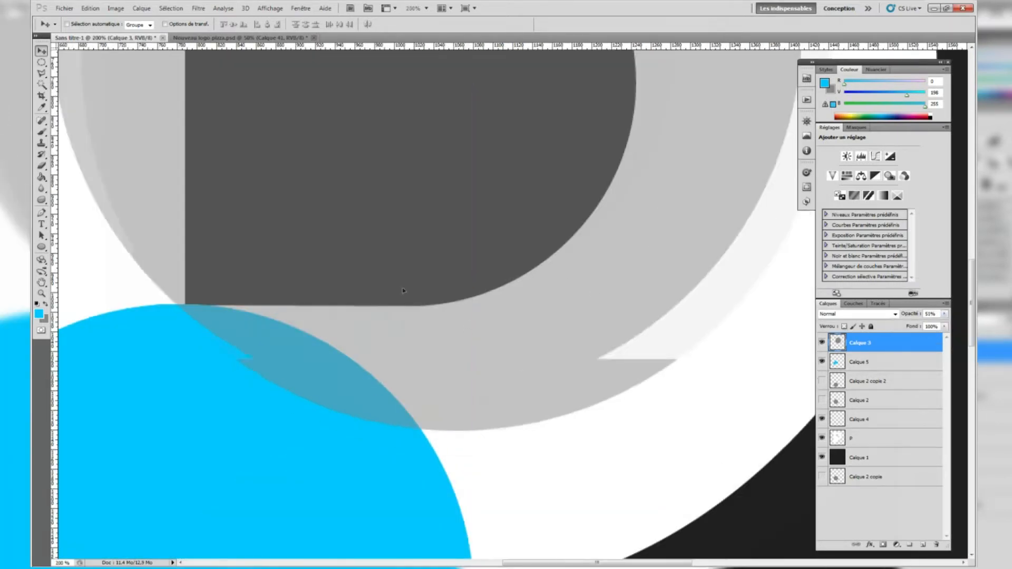
pyautogui.moveTo(384, 218); pyautogui.dragTo(383, 219)
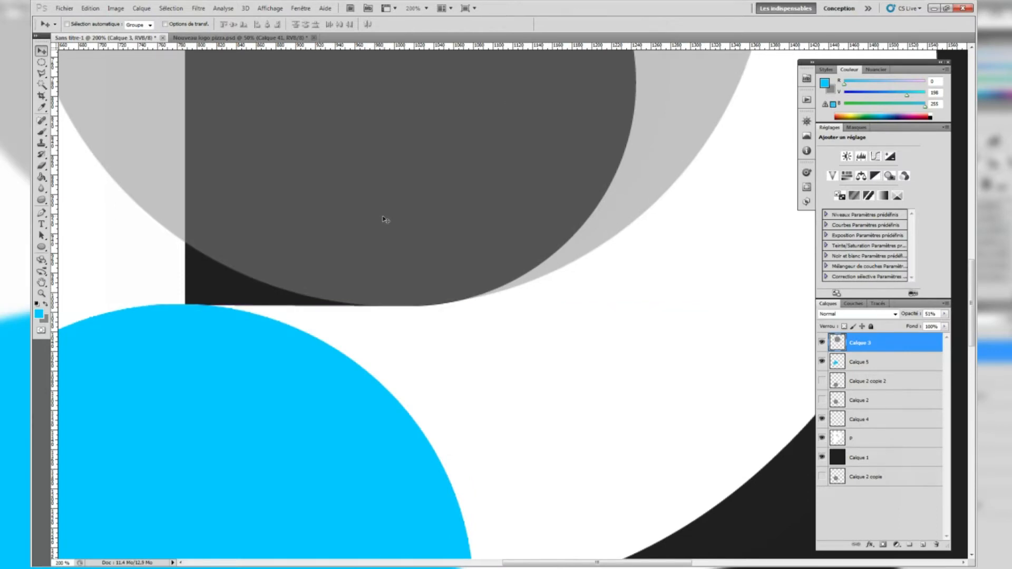
pyautogui.scroll(-2, 384, 218)
pyautogui.scroll(3, 493, 267)
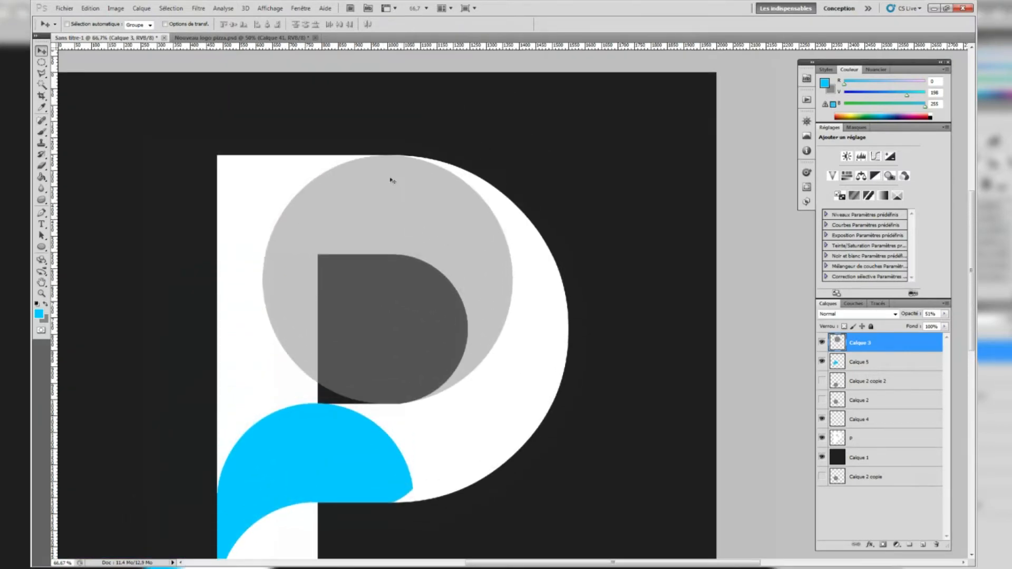
pyautogui.scroll(2, 392, 156)
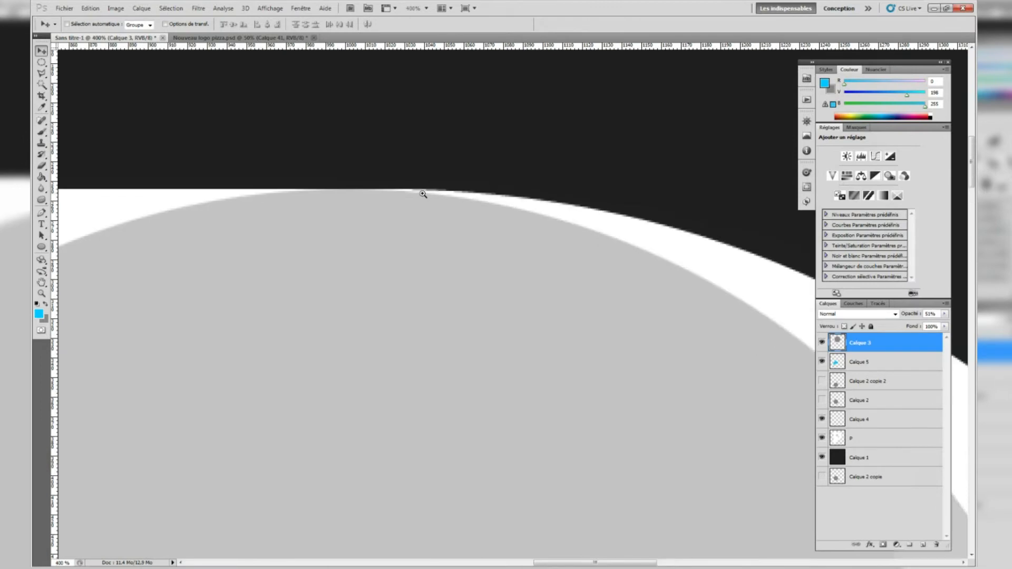
pyautogui.scroll(4, 390, 188)
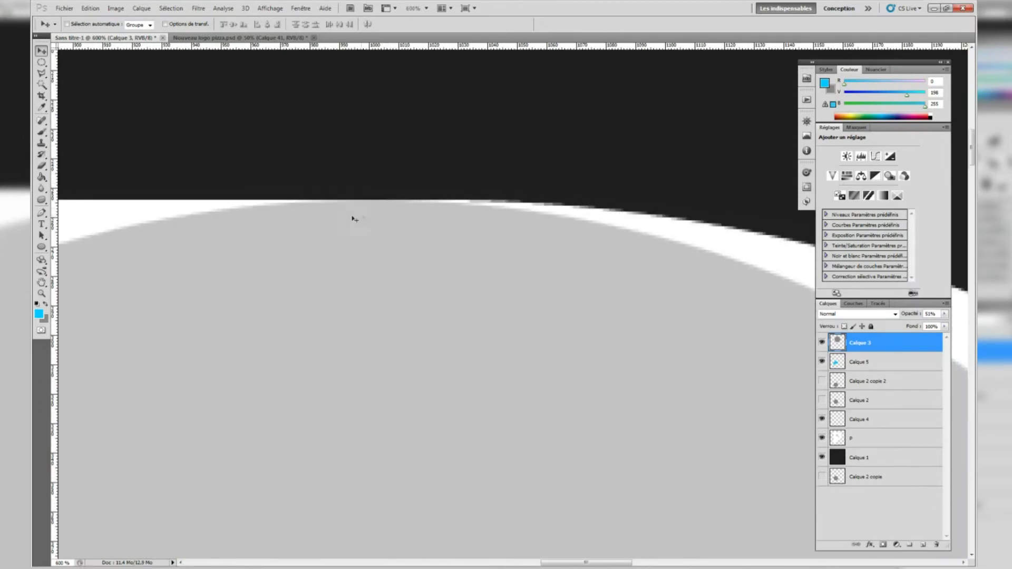
pyautogui.scroll(-7, 406, 203)
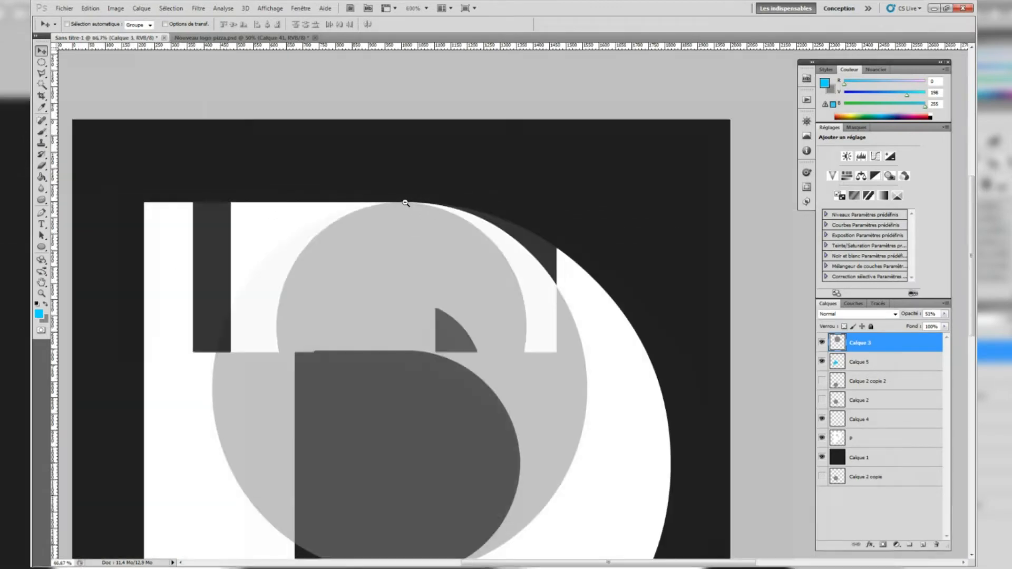
pyautogui.scroll(7, 520, 119)
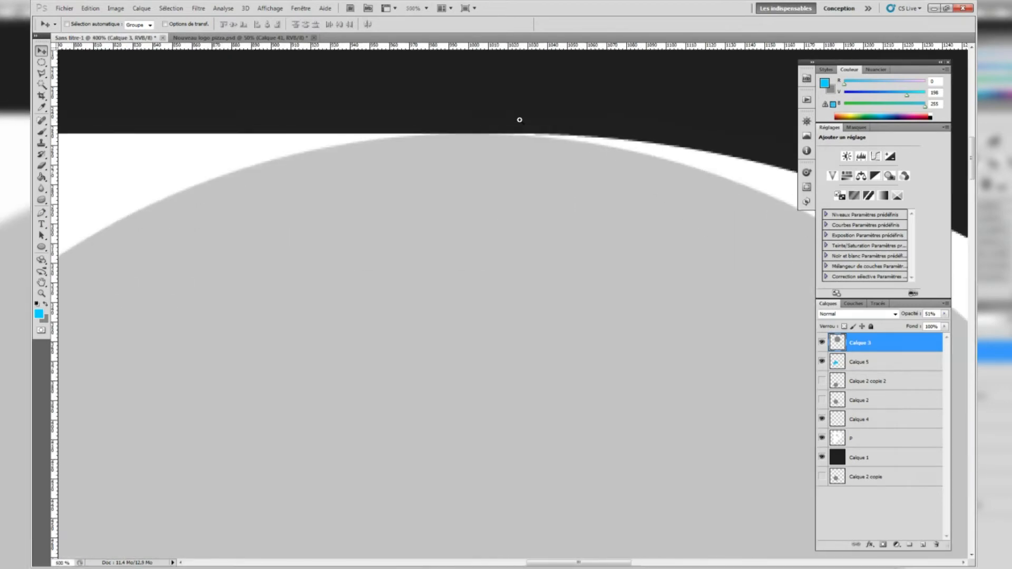
pyautogui.scroll(-6, 542, 149)
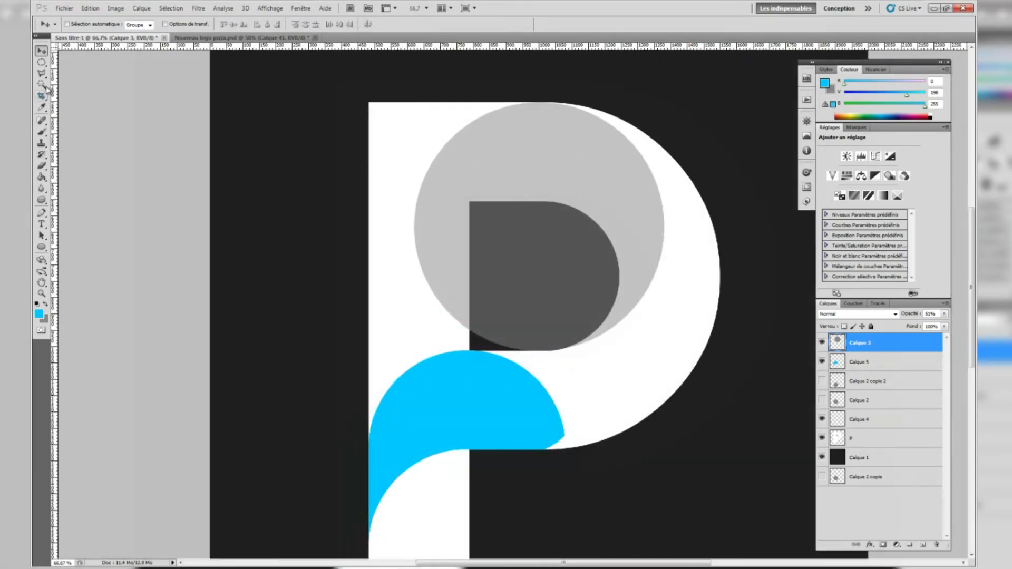
# Select the area outside the large grey circle, hide Calque 3 and make Calque 5 the active layer.
pyautogui.click(42, 84)
pyautogui.click(642, 88)
pyautogui.click(822, 343)
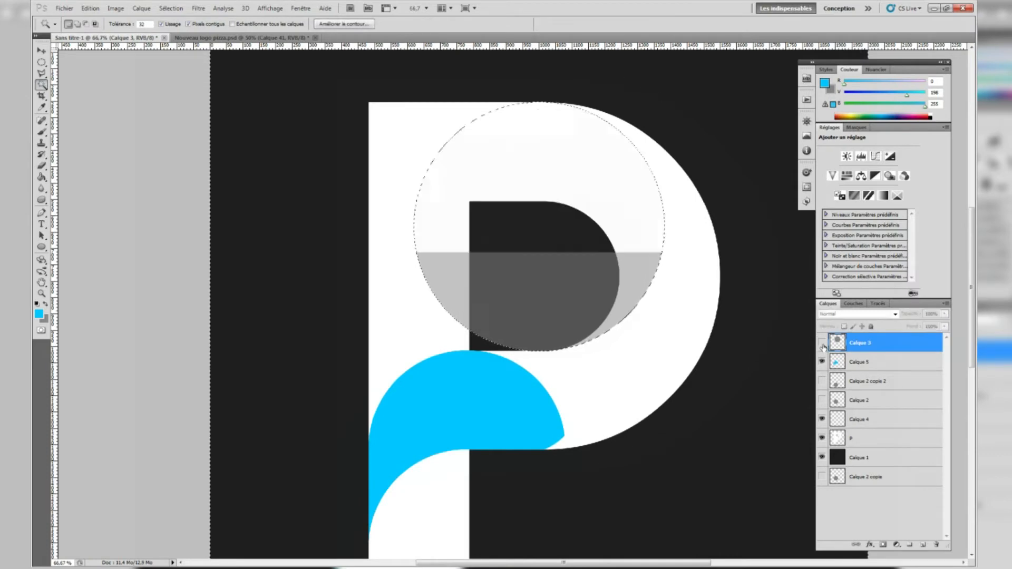
pyautogui.click(822, 362)
pyautogui.click(822, 361)
pyautogui.click(822, 362)
pyautogui.click(822, 361)
pyautogui.click(859, 362)
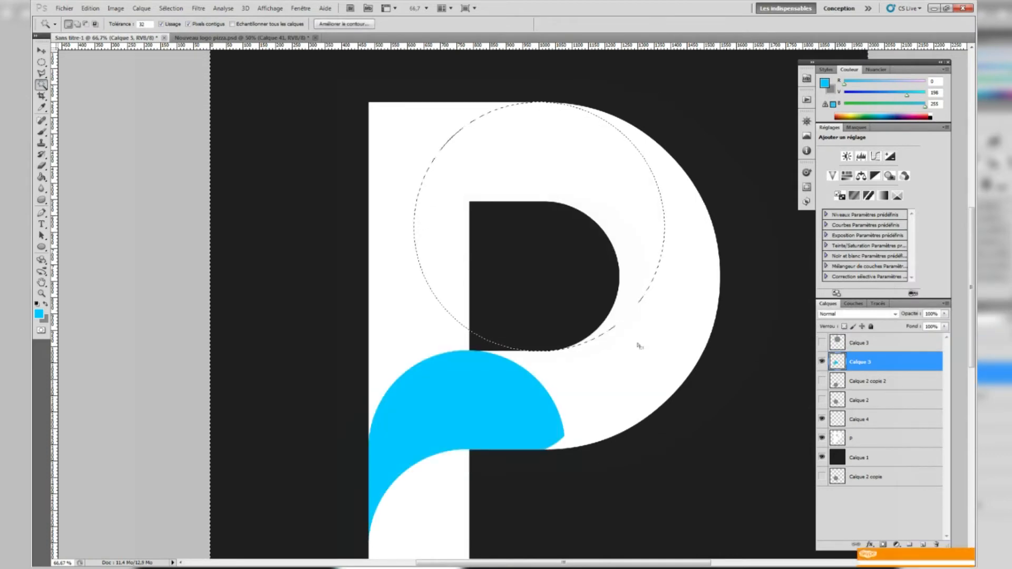
# Paint blue around the P's bowl outside the circle with a 170 px brush on Calque 5, and clear the selection.
pyautogui.click(42, 132)
pyautogui.click(81, 24)
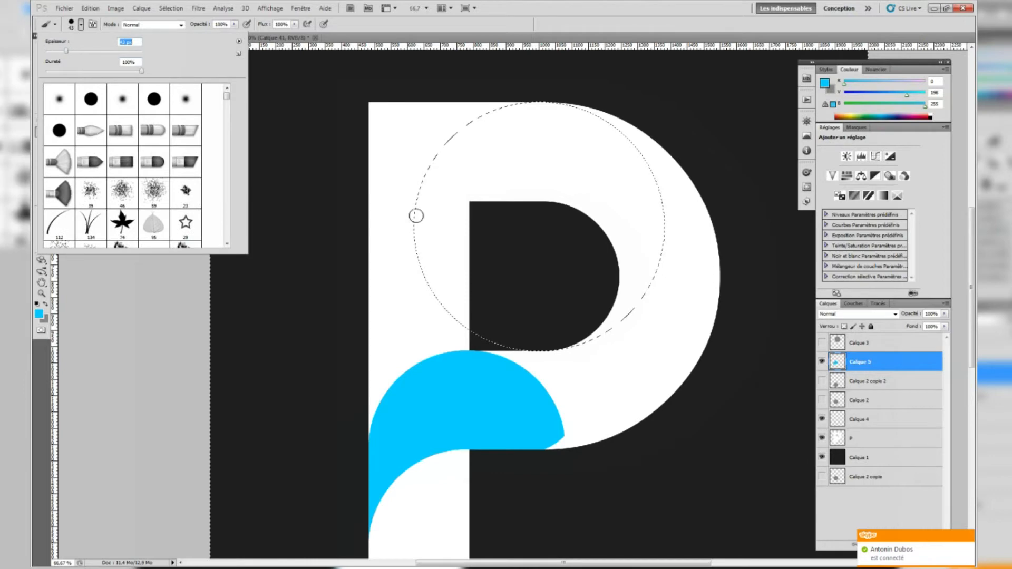
pyautogui.write('170')
pyautogui.press('Return')
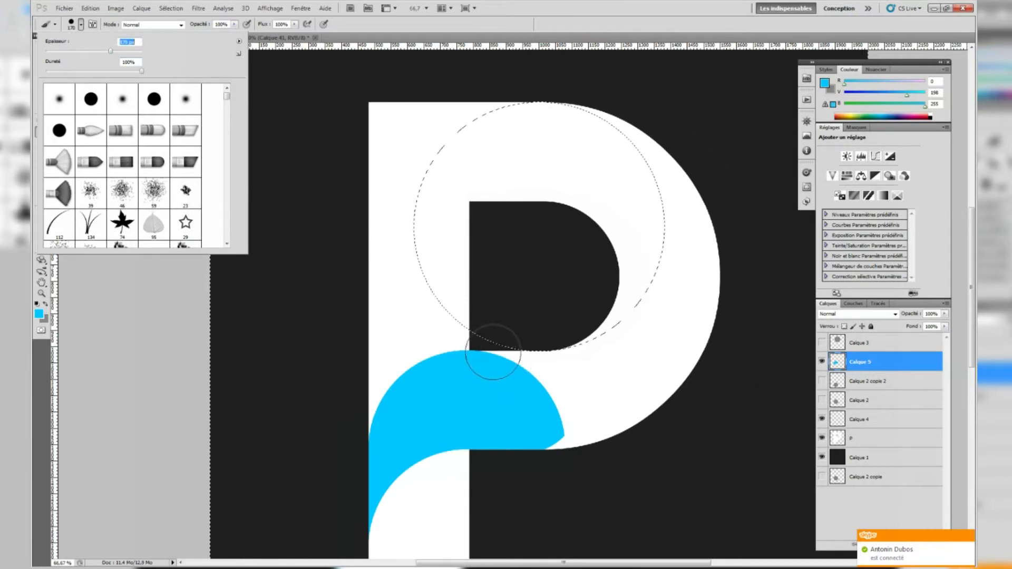
pyautogui.moveTo(498, 352)
pyautogui.mouseDown()
pyautogui.moveTo(536, 389)
pyautogui.moveTo(603, 362)
pyautogui.moveTo(672, 377)
pyautogui.moveTo(651, 286)
pyautogui.moveTo(661, 184)
pyautogui.moveTo(700, 231)
pyautogui.moveTo(549, 92)
pyautogui.moveTo(522, 87)
pyautogui.mouseUp()
pyautogui.click(170, 8)
pyautogui.click(182, 31)
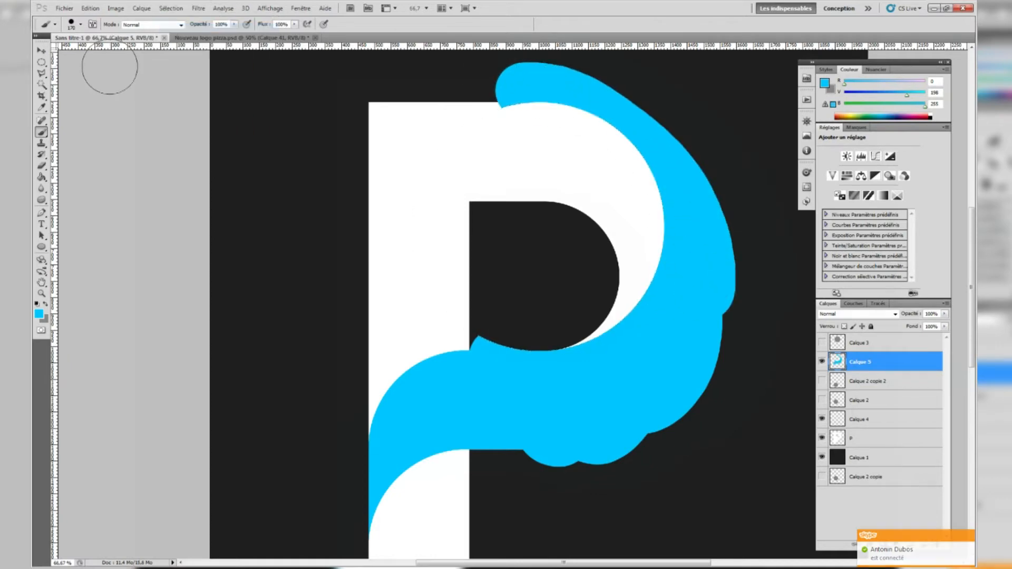
# Select the area outside the P together with its hole, delete the excess blue there from Calque 5 and clear the selection.
pyautogui.click(42, 84)
pyautogui.scroll(-1, 890, 380)
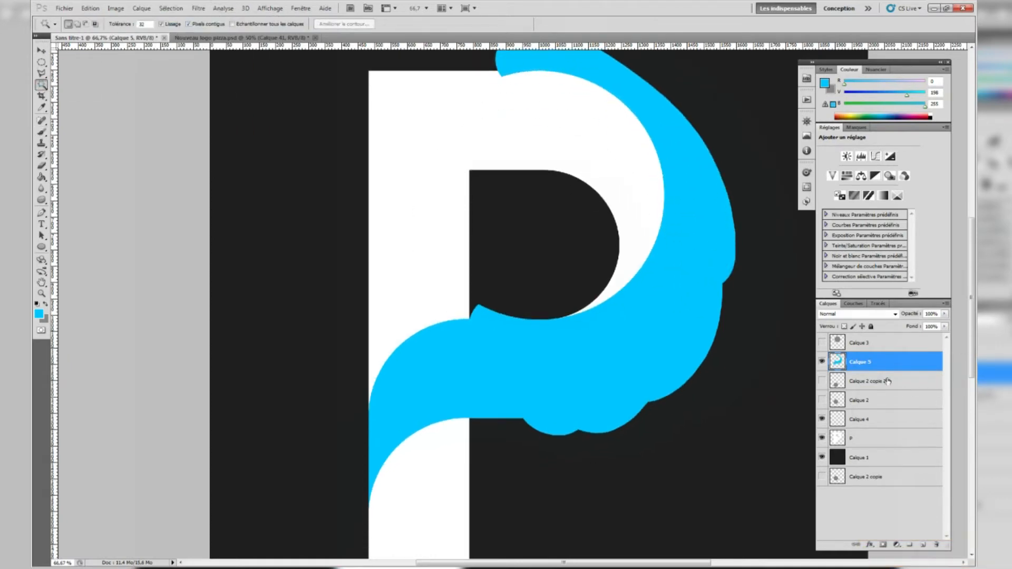
pyautogui.click(880, 435)
pyautogui.click(773, 454)
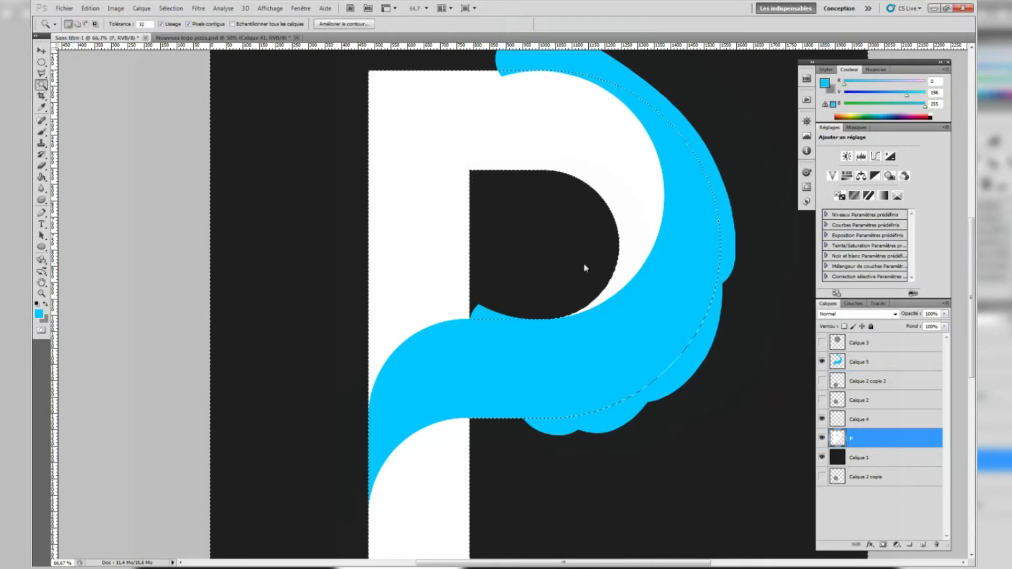
pyautogui.scroll(-1, 684, 409)
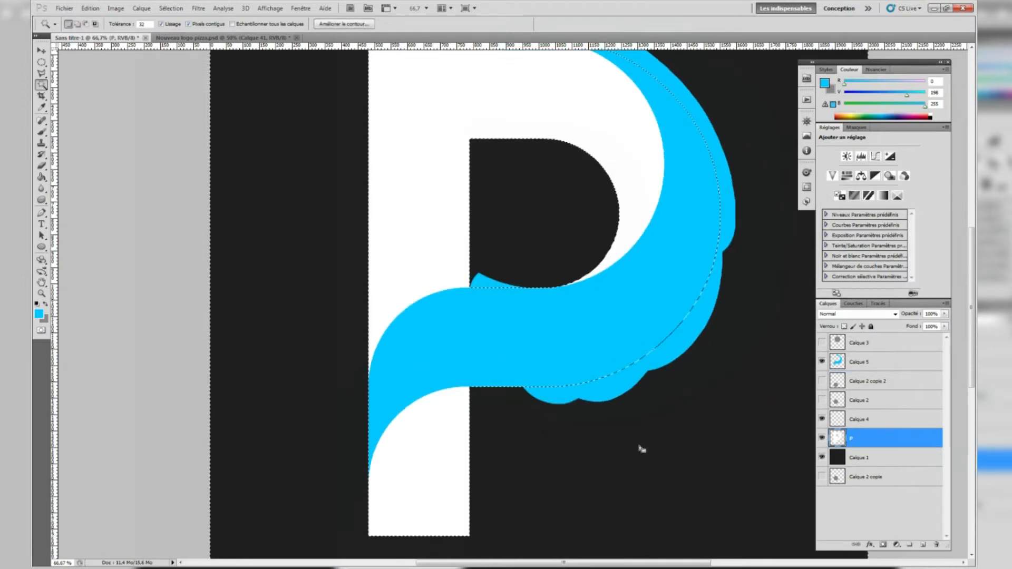
pyautogui.keyDown('shift'); pyautogui.click(503, 219); pyautogui.keyUp('shift')
pyautogui.scroll(15, 503, 227)
pyautogui.scroll(-10, 504, 248)
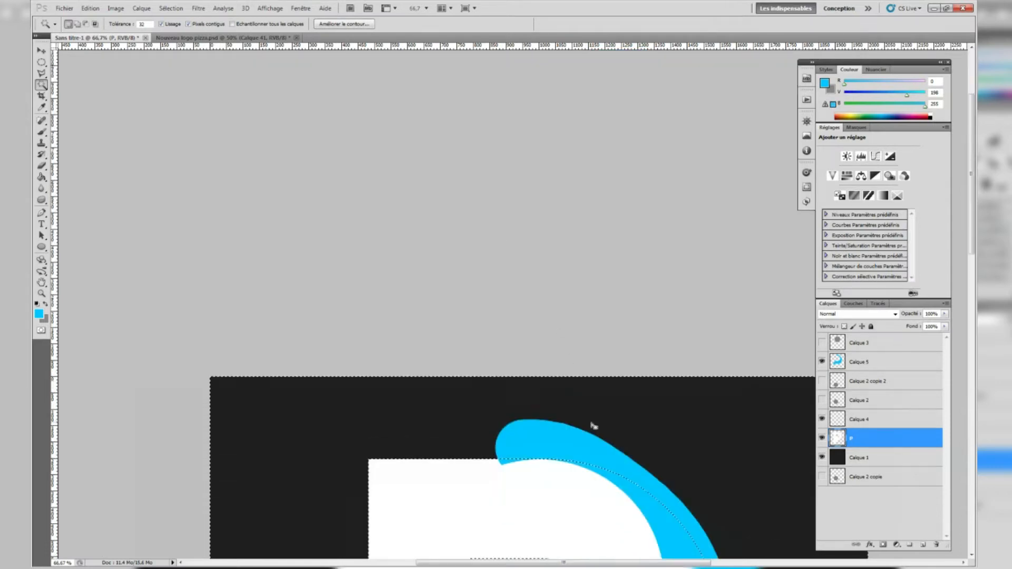
pyautogui.scroll(-7, 585, 351)
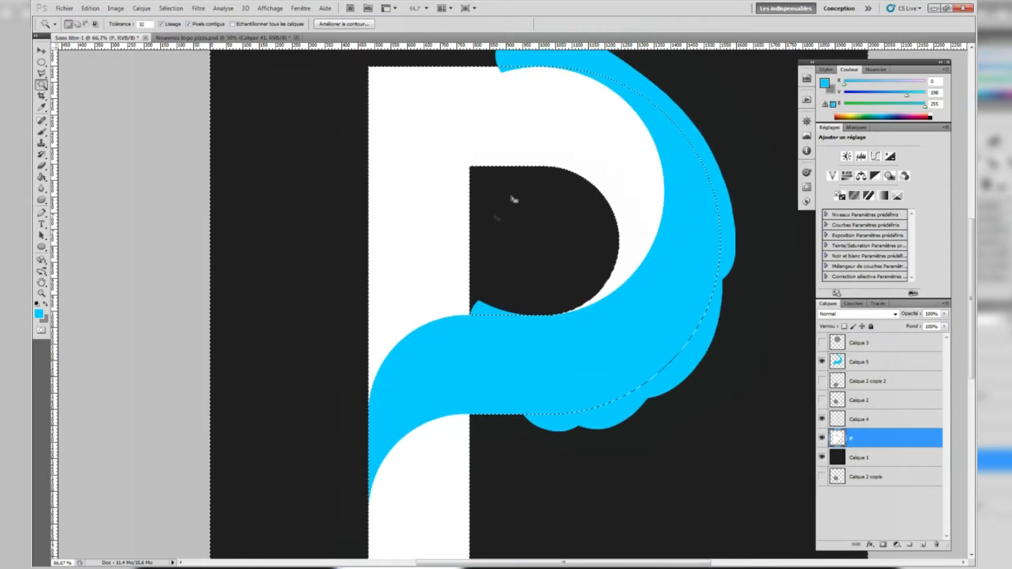
pyautogui.scroll(-1, 323, 271)
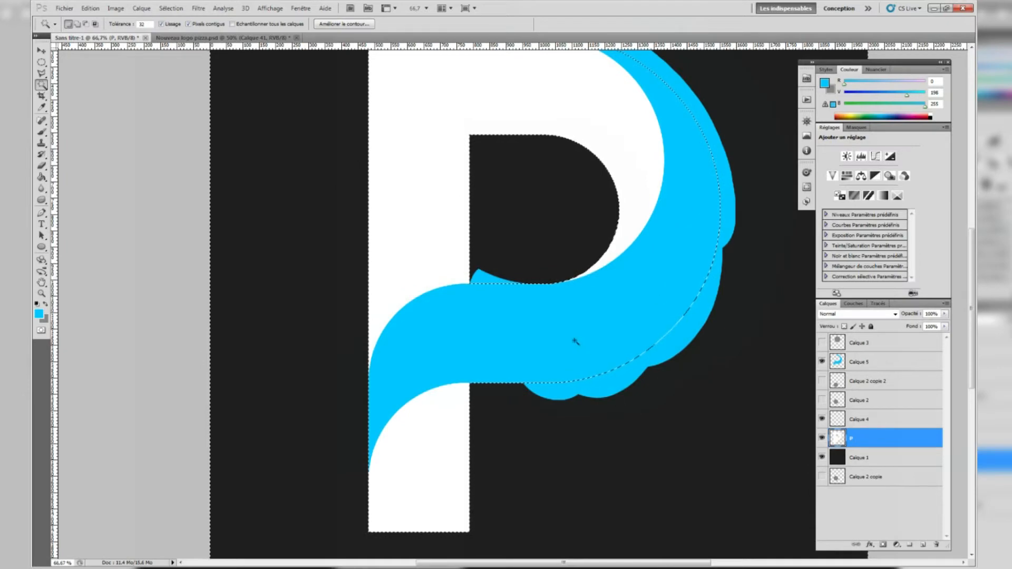
pyautogui.click(838, 367)
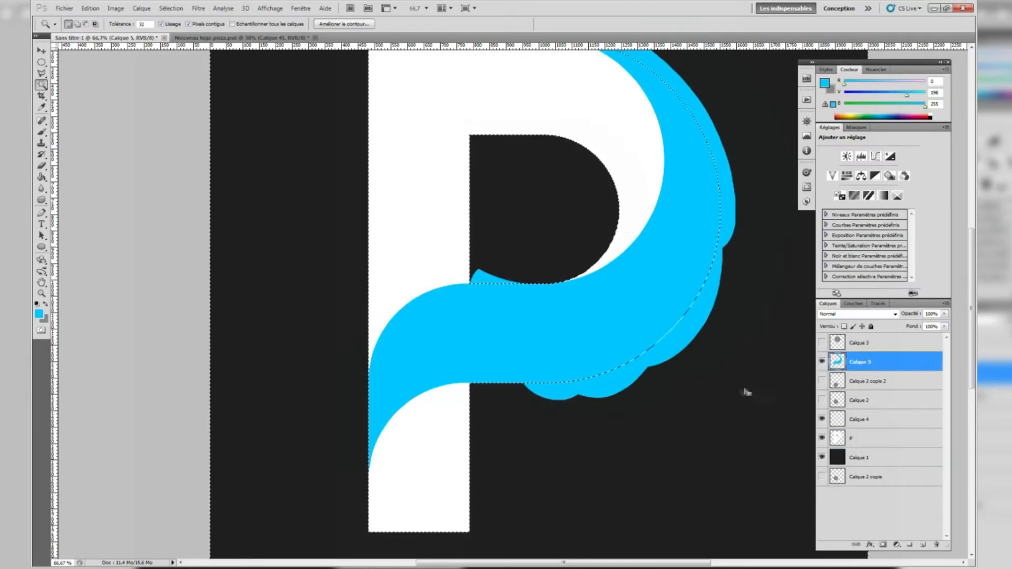
pyautogui.press('Delete')
pyautogui.scroll(2, 714, 402)
pyautogui.click(171, 7)
pyautogui.click(181, 28)
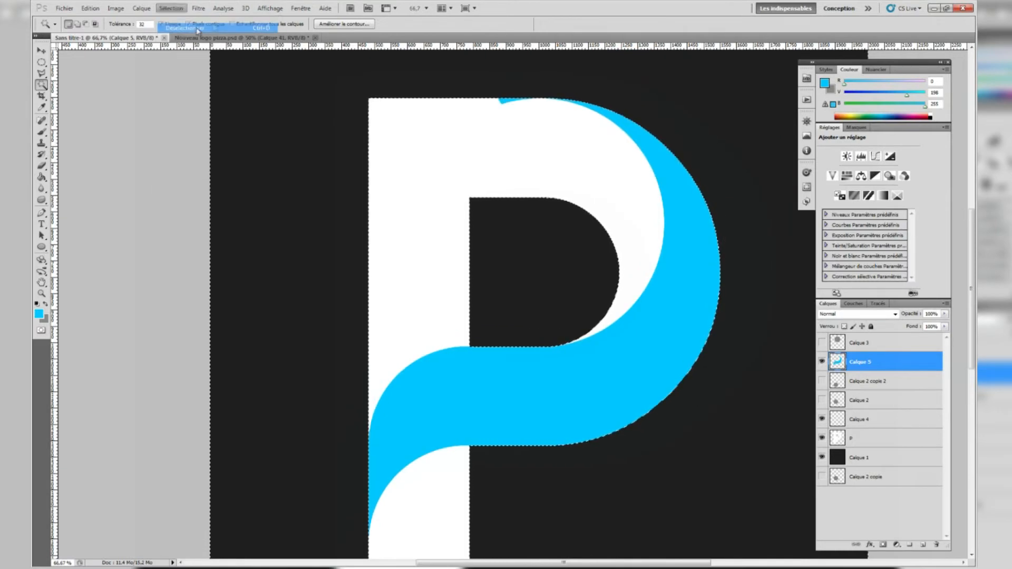
# Erase the leftover blue sliver along the P's top edge on Calque 5.
pyautogui.click(42, 166)
pyautogui.scroll(4, 561, 120)
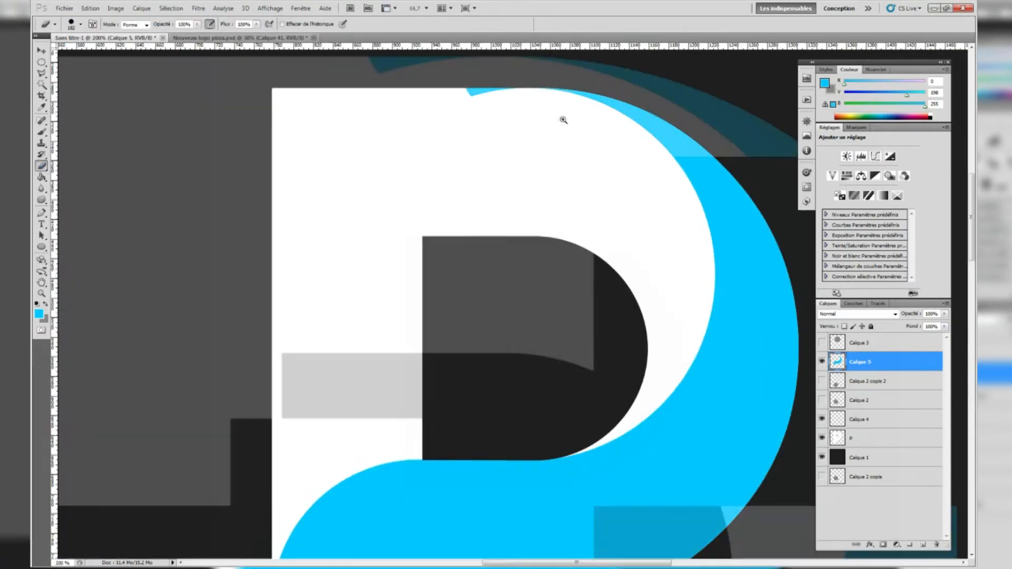
pyautogui.scroll(-6, 394, 274)
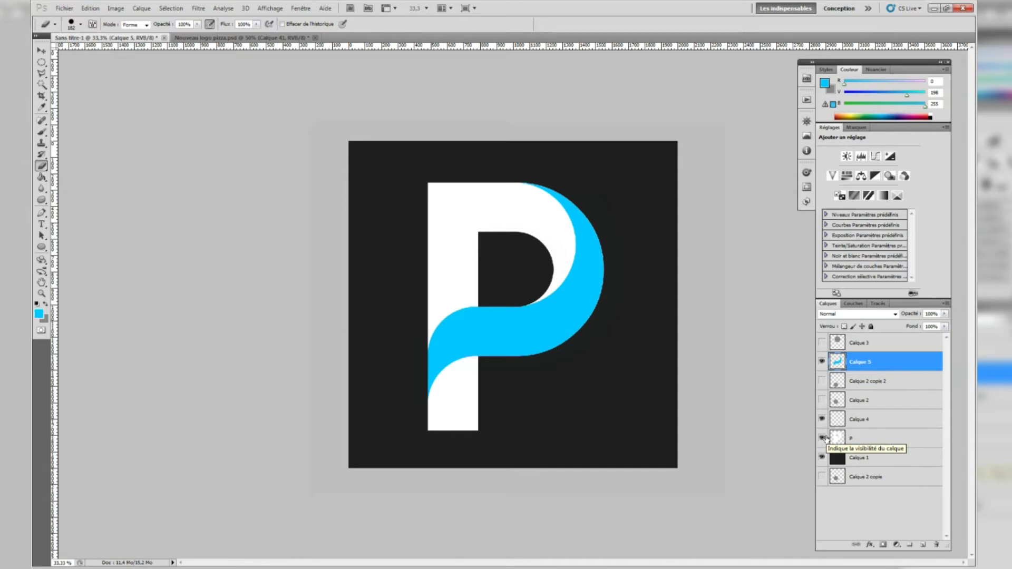
# Toggle the white P layer's visibility to compare it with the blue shape, and leave the layer hidden.
pyautogui.click(827, 437)
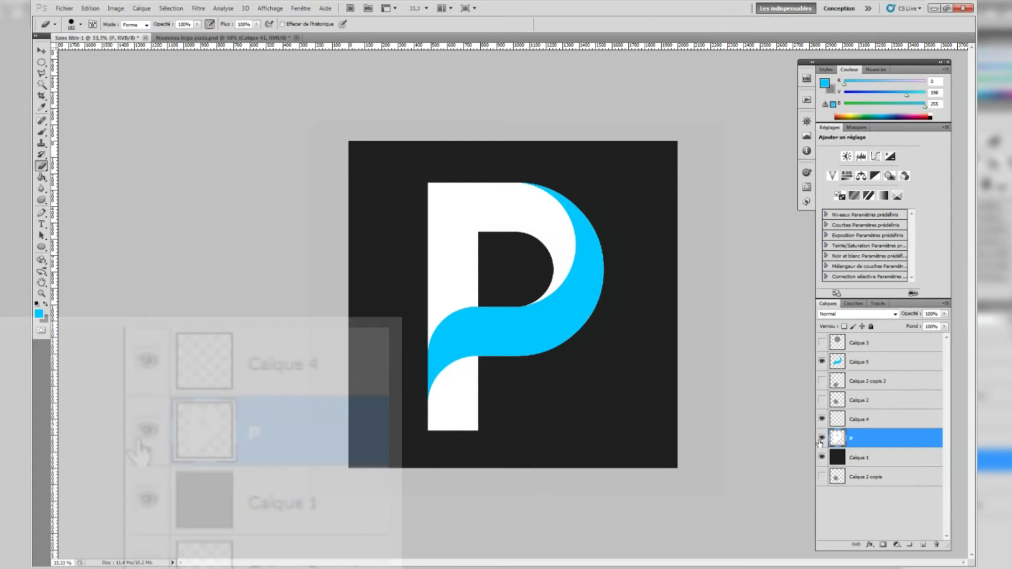
pyautogui.click(823, 438)
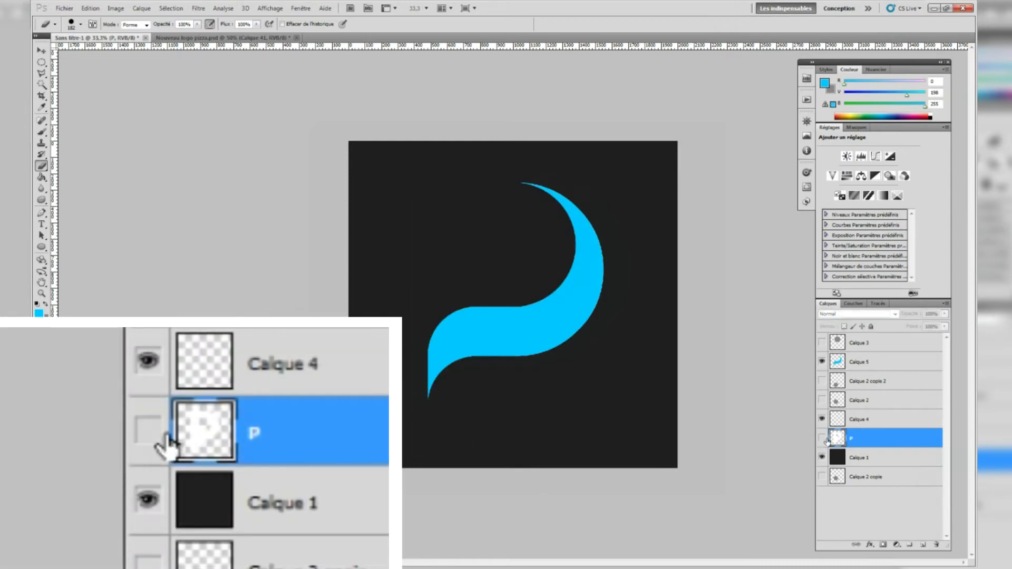
pyautogui.click(822, 438)
pyautogui.click(823, 438)
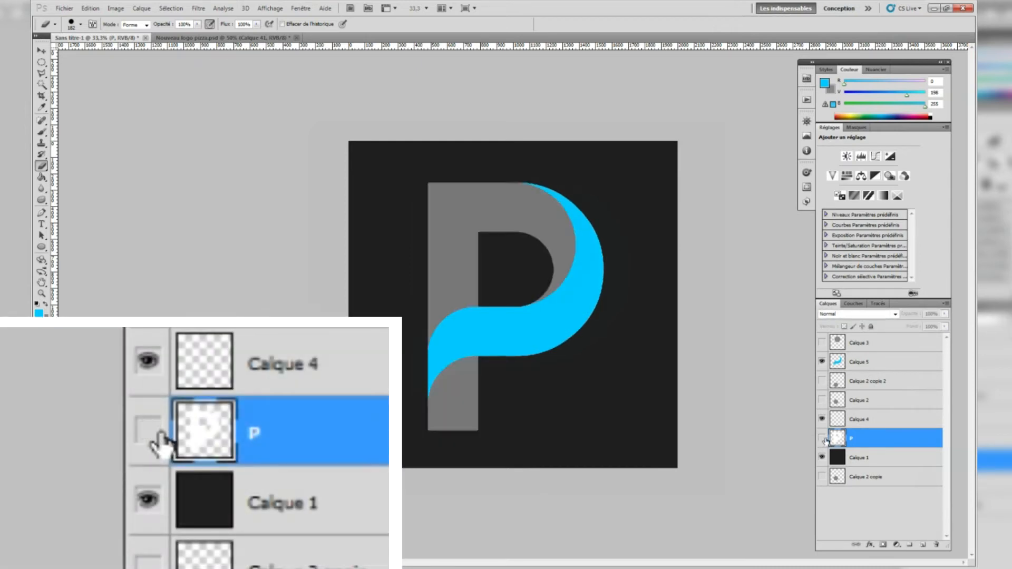
pyautogui.click(823, 438)
pyautogui.click(822, 438)
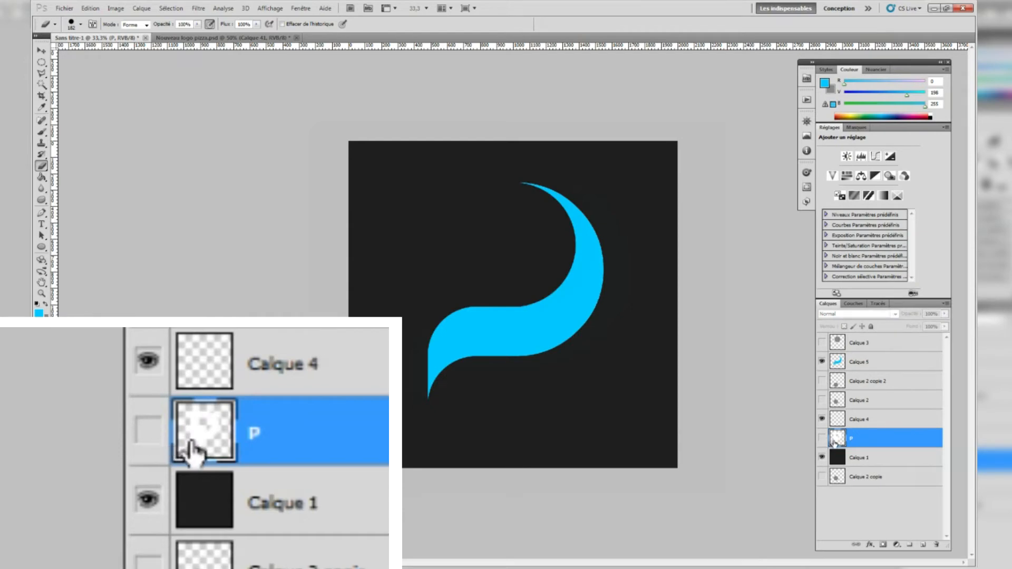
# Open the layer style settings for Calque 5 and enable Gradient Overlay (Incrustation en dégradé).
pyautogui.click(885, 362)
pyautogui.press('h')
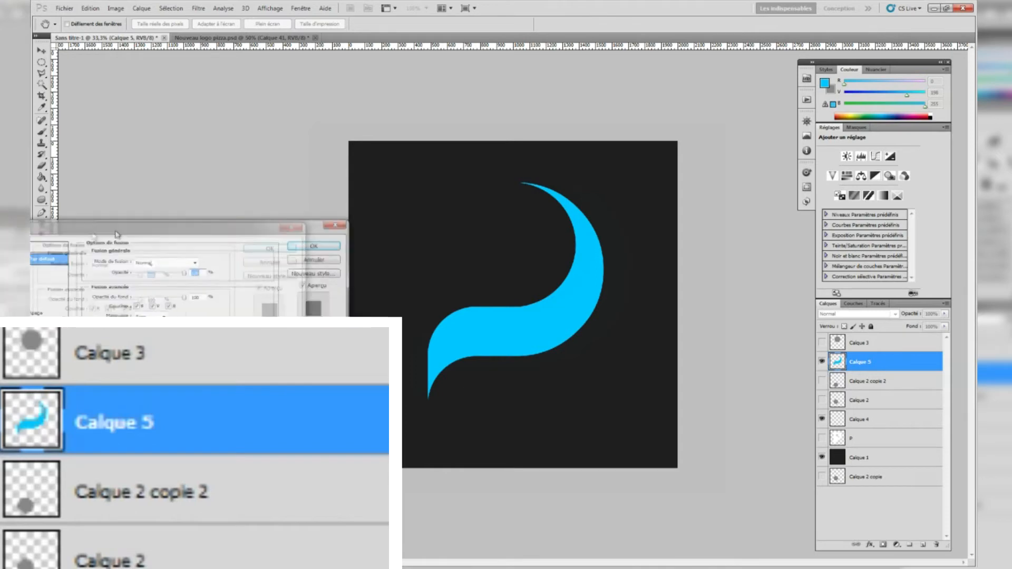
pyautogui.moveTo(111, 232); pyautogui.dragTo(382, 189)
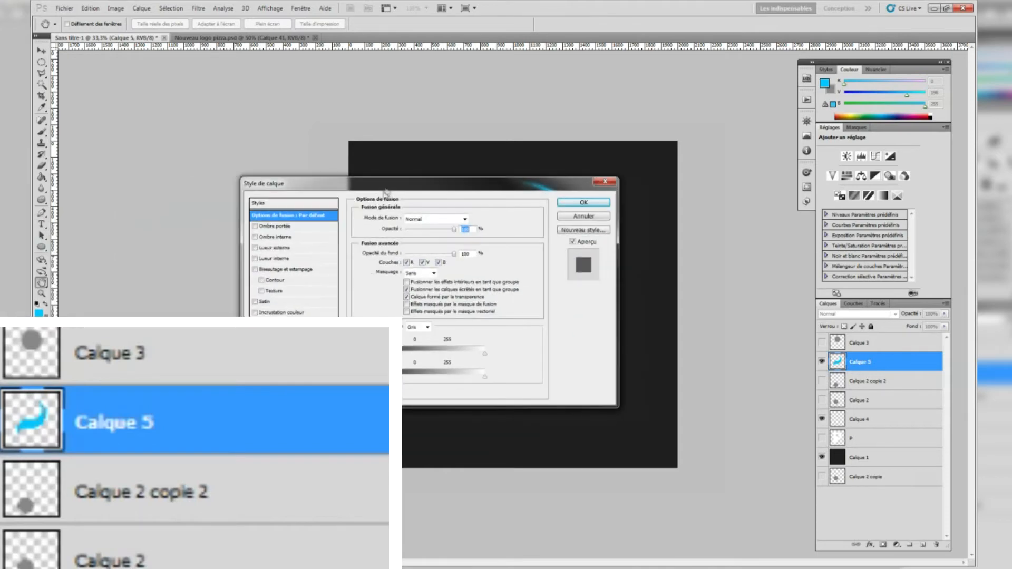
pyautogui.click(305, 326)
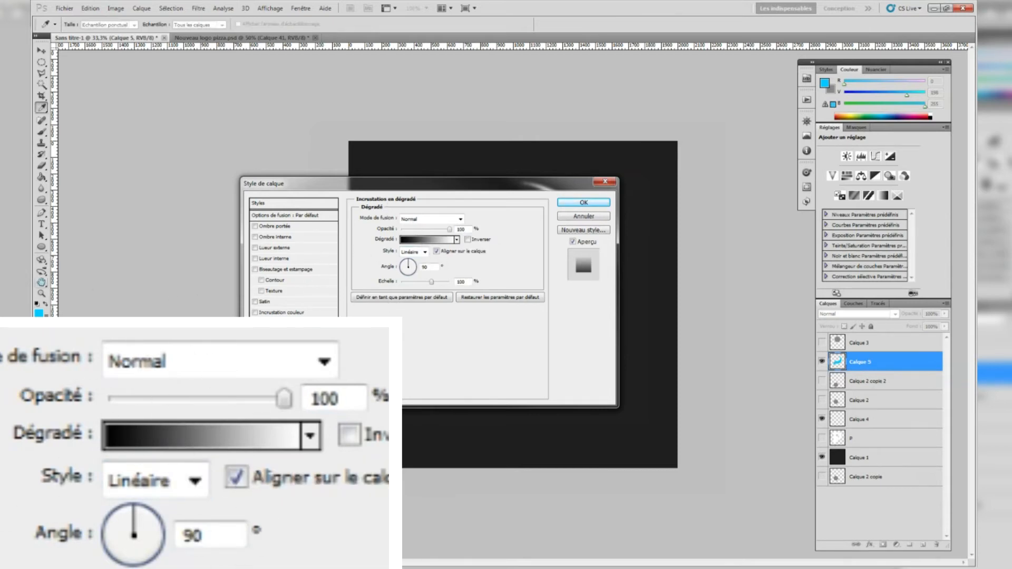
# Set the overlay gradient's starting colour stop, at position 0%, to #008AFF.
pyautogui.click(428, 239)
pyautogui.moveTo(549, 244); pyautogui.dragTo(769, 187)
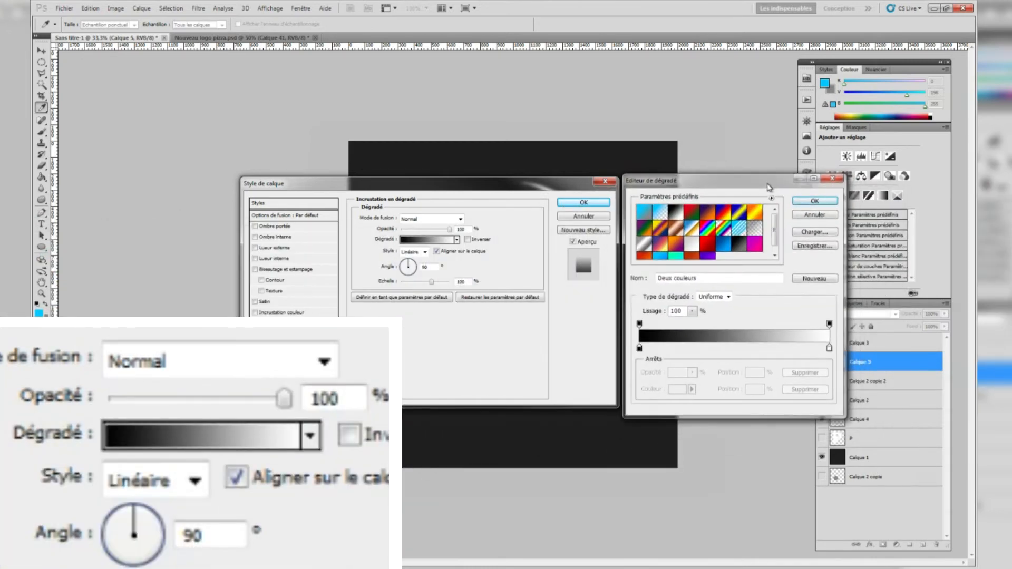
pyautogui.click(639, 348)
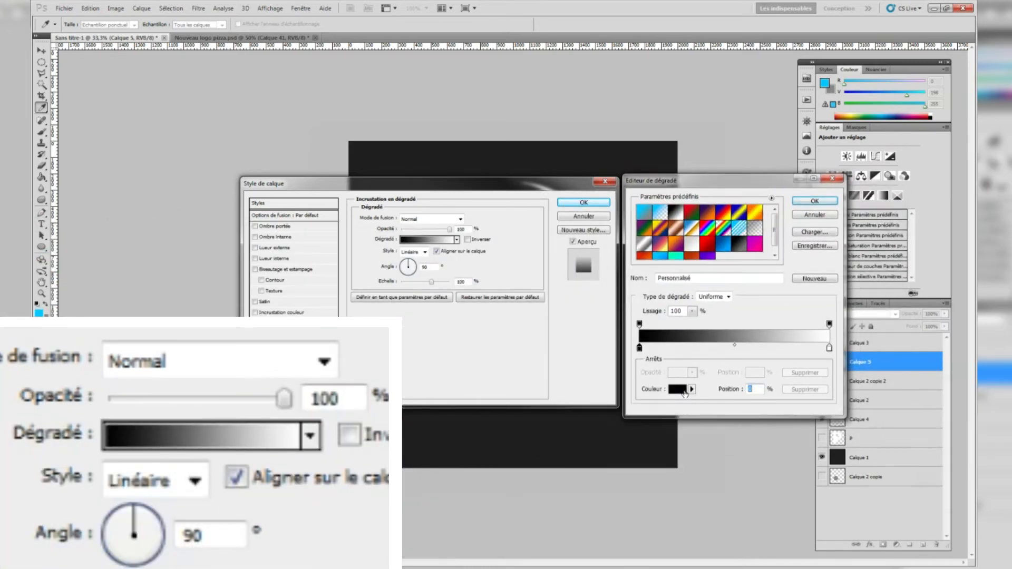
pyautogui.click(677, 389)
pyautogui.write('0')
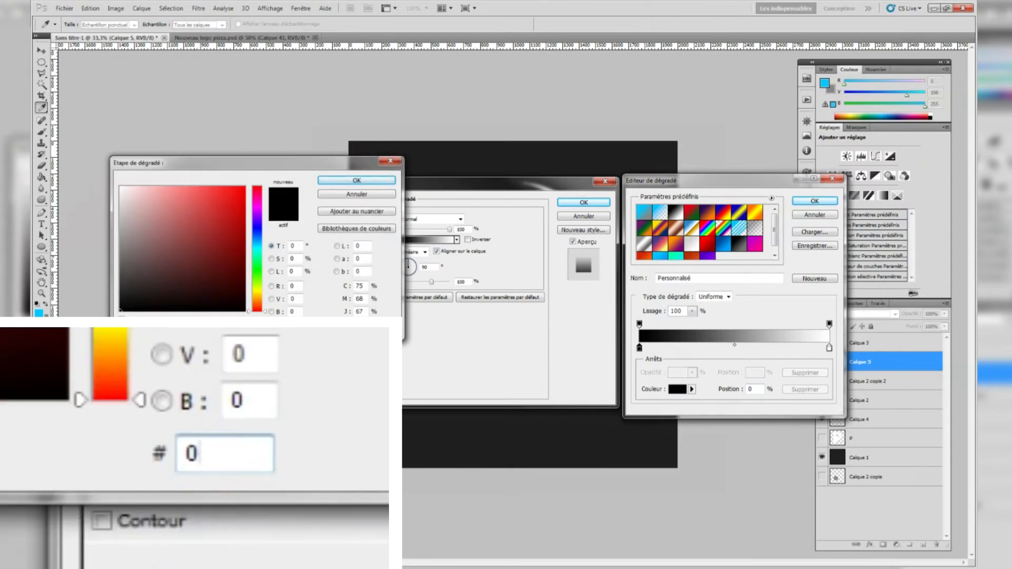
pyautogui.write('08AFF')
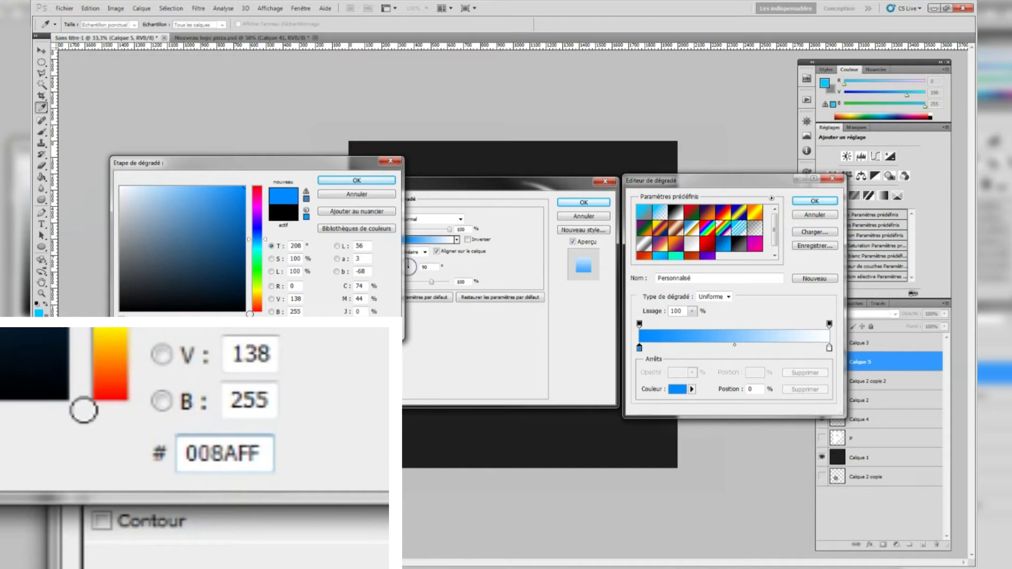
pyautogui.click(340, 181)
# Set the overlay gradient's ending colour stop, at position 100%, to #00C4FF and accept the gradient.
pyautogui.click(830, 350)
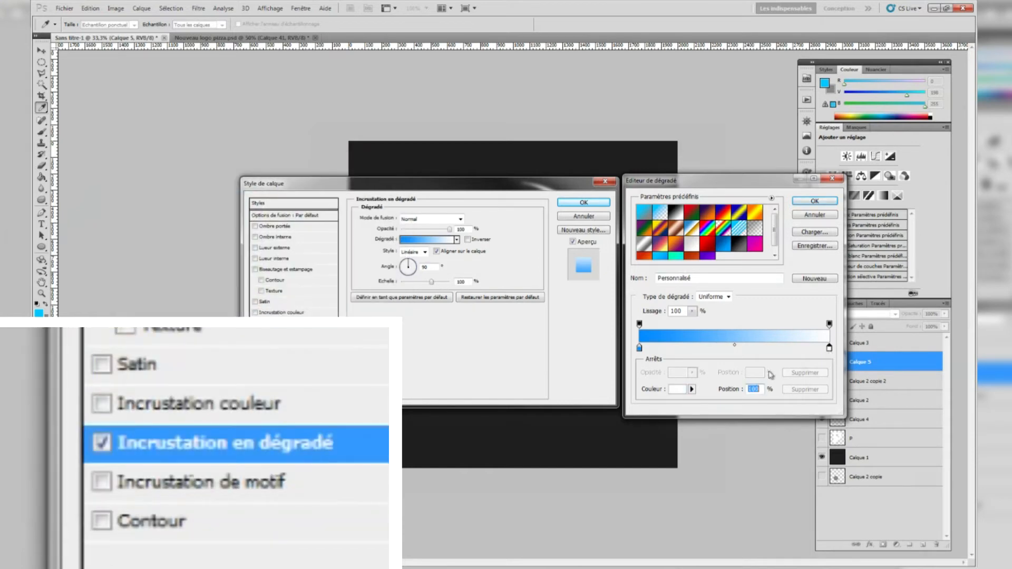
pyautogui.click(671, 392)
pyautogui.moveTo(297, 325); pyautogui.dragTo(232, 320)
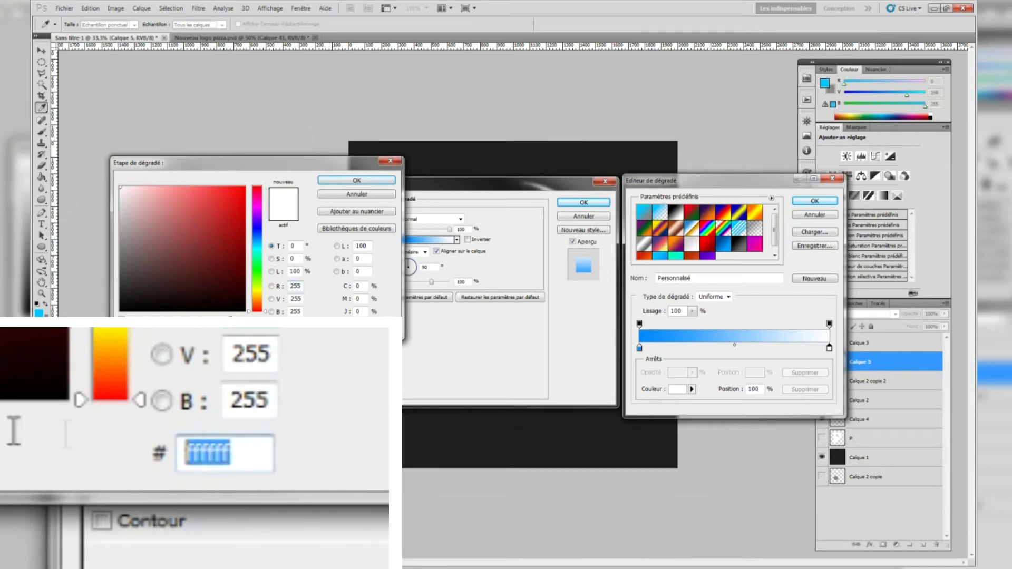
pyautogui.write('00')
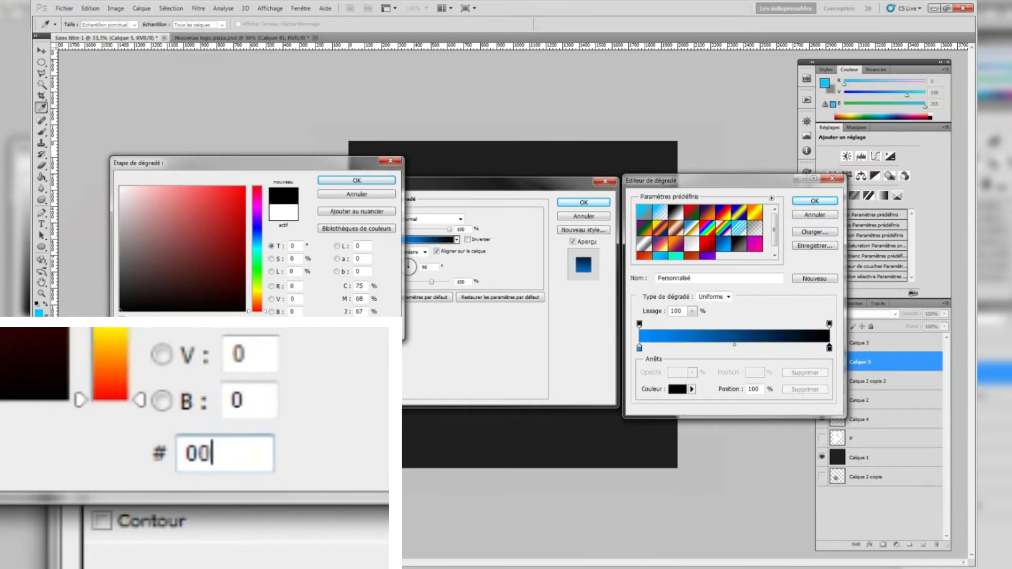
pyautogui.write('C4')
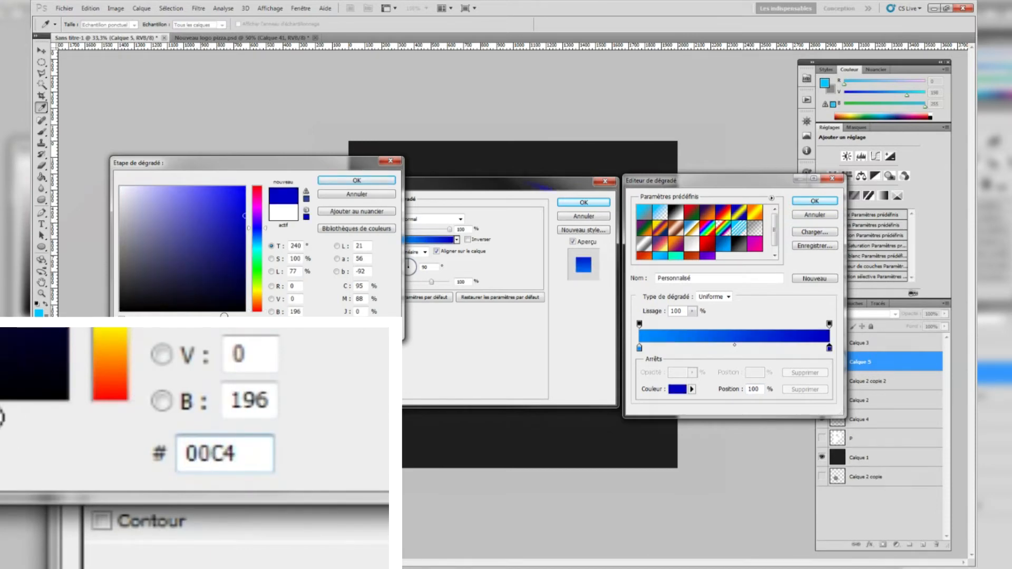
pyautogui.write('FF')
pyautogui.click(356, 181)
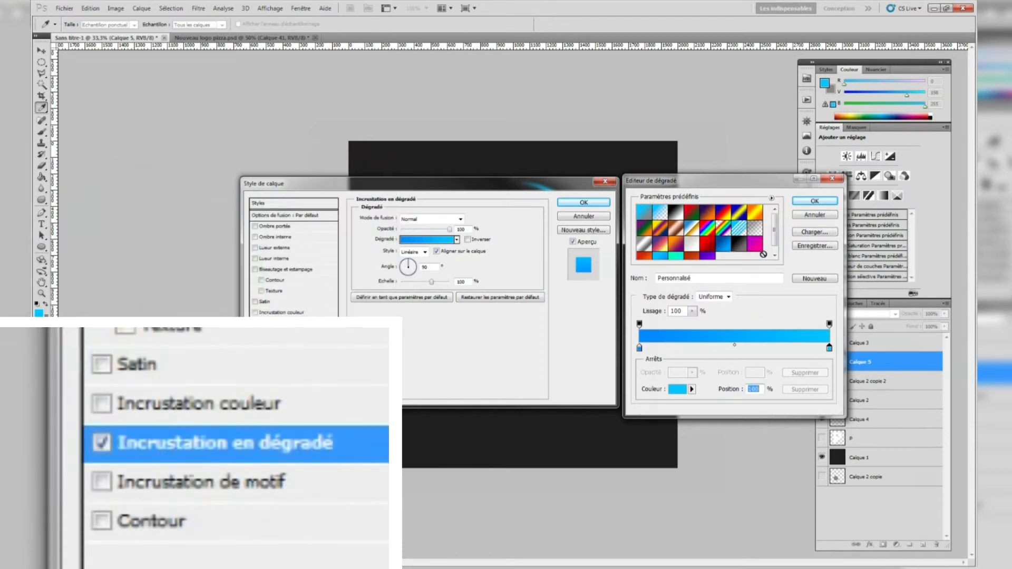
pyautogui.click(815, 201)
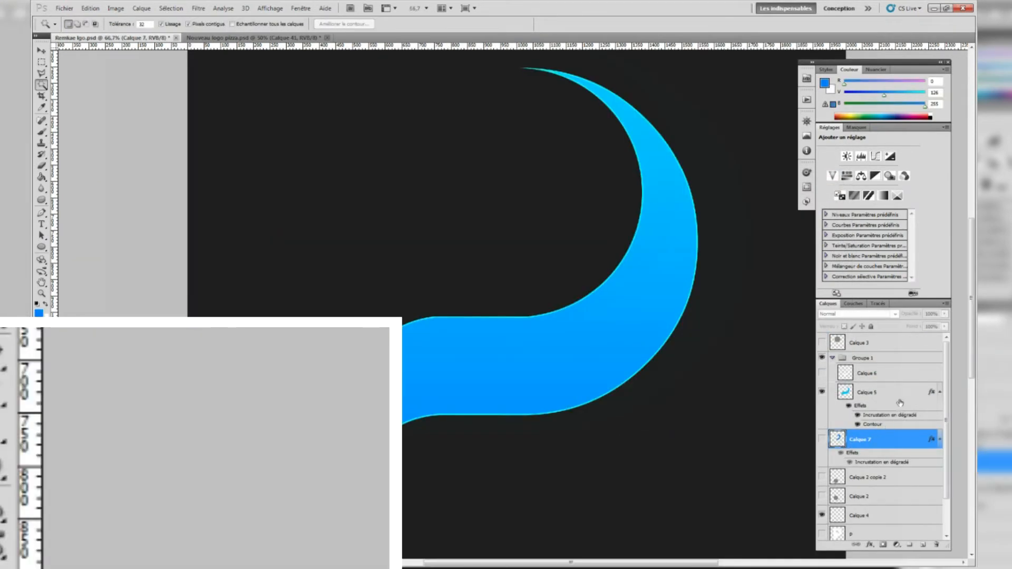
# Reopen the layer style settings of Calque 5 to review its enabled effects.
pyautogui.doubleClick(902, 397)
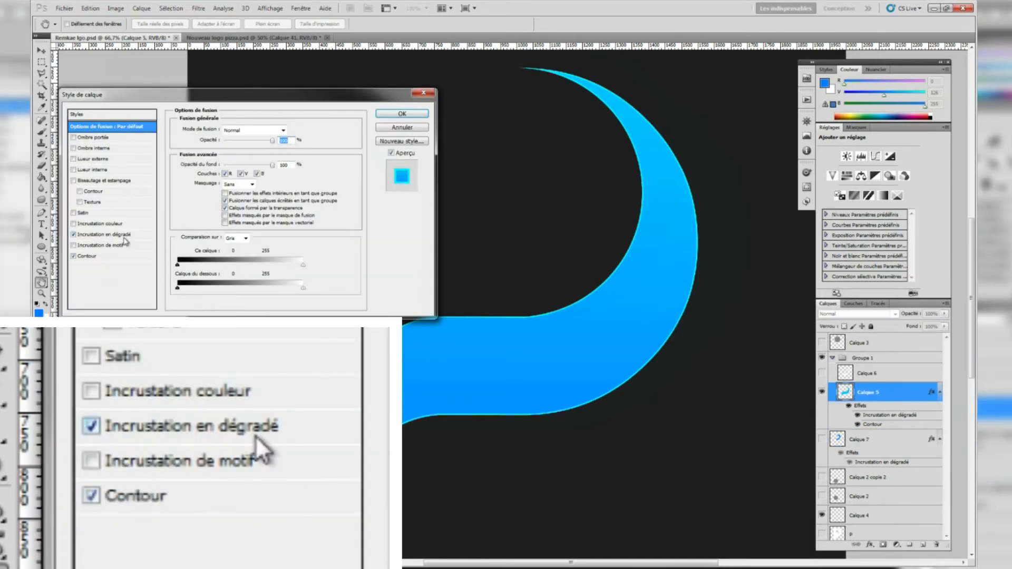
pyautogui.click(231, 178)
pyautogui.moveTo(300, 176); pyautogui.dragTo(307, 178)
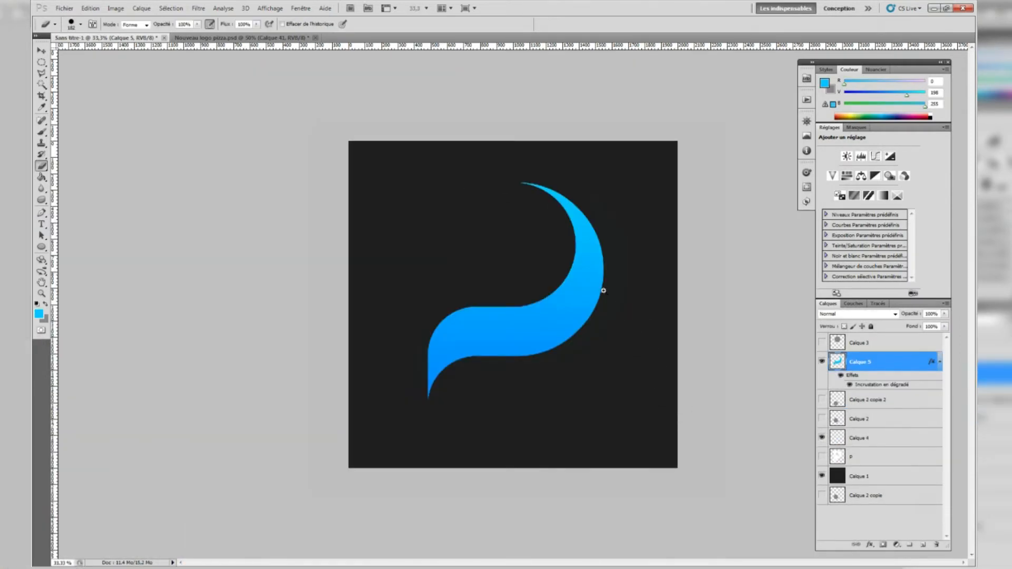
# Trim the small uneven step along the blue shape's upper edge using the Rectangular Marquee tool, and clear the selection.
pyautogui.scroll(4, 441, 292)
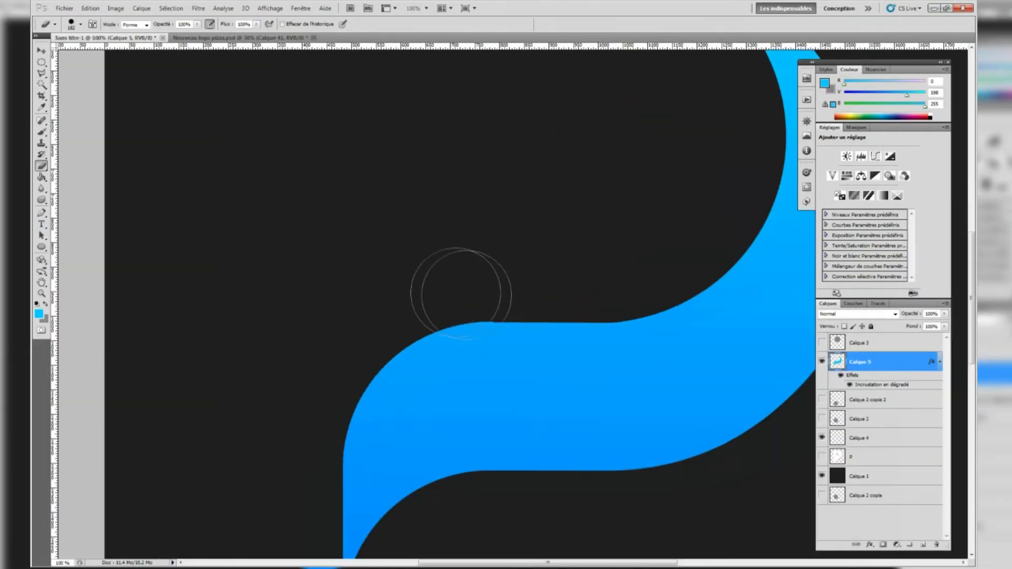
pyautogui.click(41, 62)
pyautogui.click(99, 61)
pyautogui.scroll(3, 541, 362)
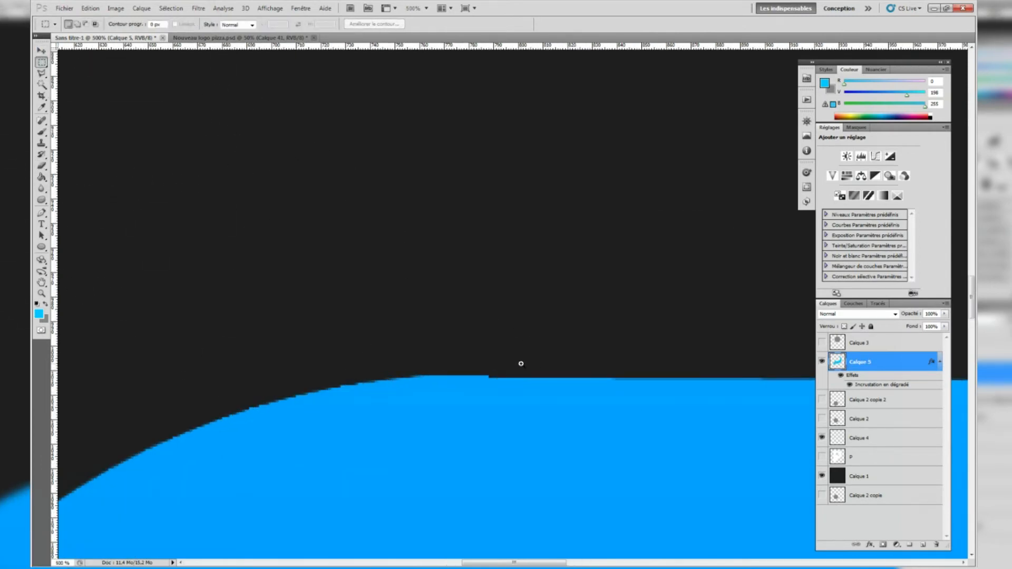
pyautogui.hotkey('ctrl', 'd')
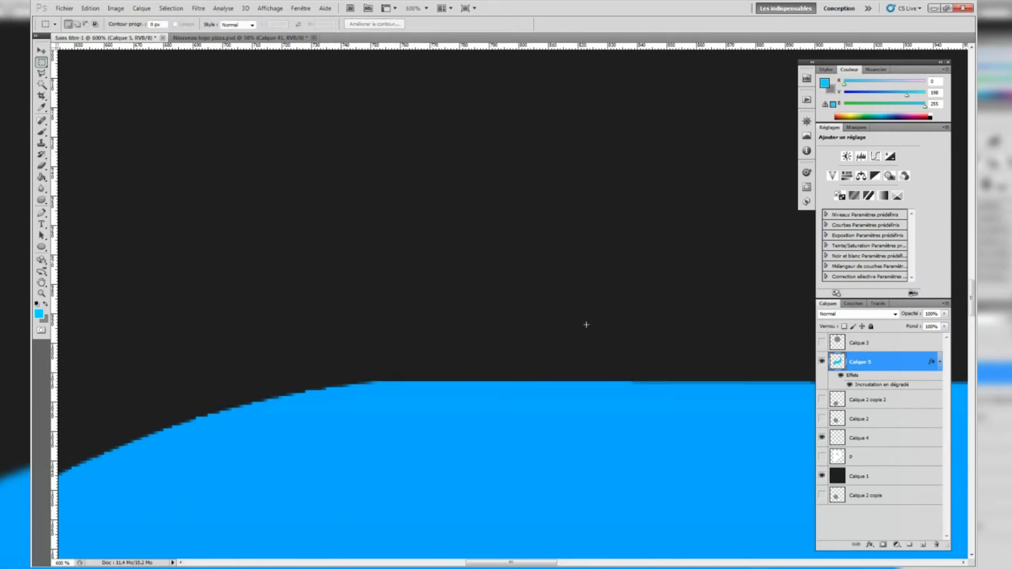
pyautogui.scroll(-6, 585, 324)
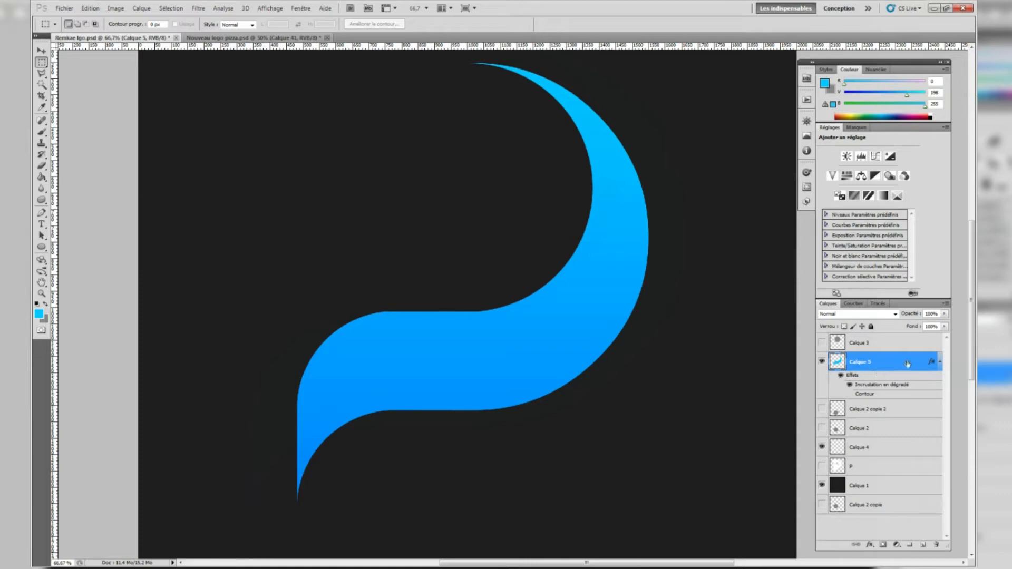
# Add a Stroke (Contour) effect to Calque 5 with a size of 4 px.
pyautogui.doubleClick(891, 369)
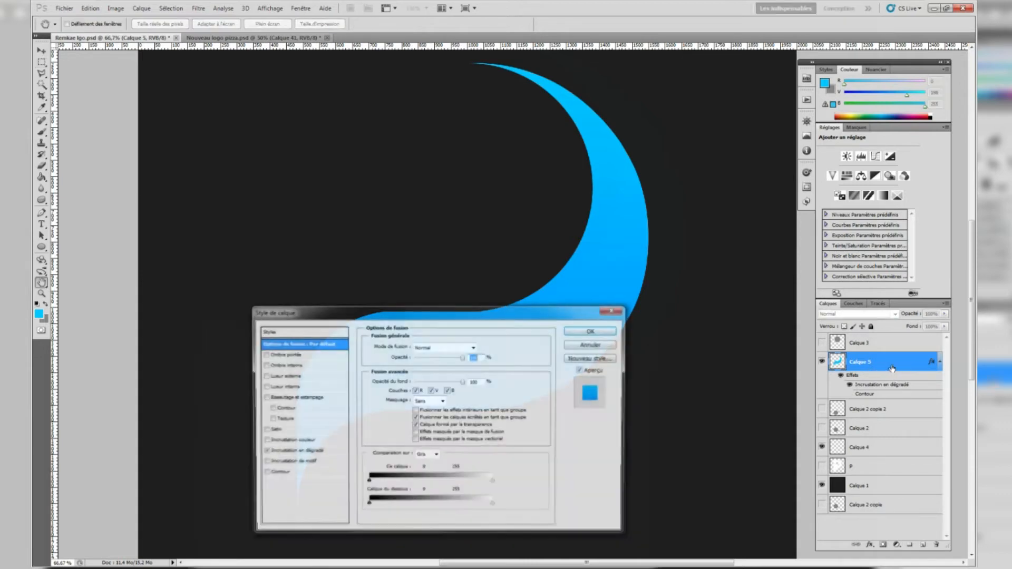
pyautogui.click(279, 473)
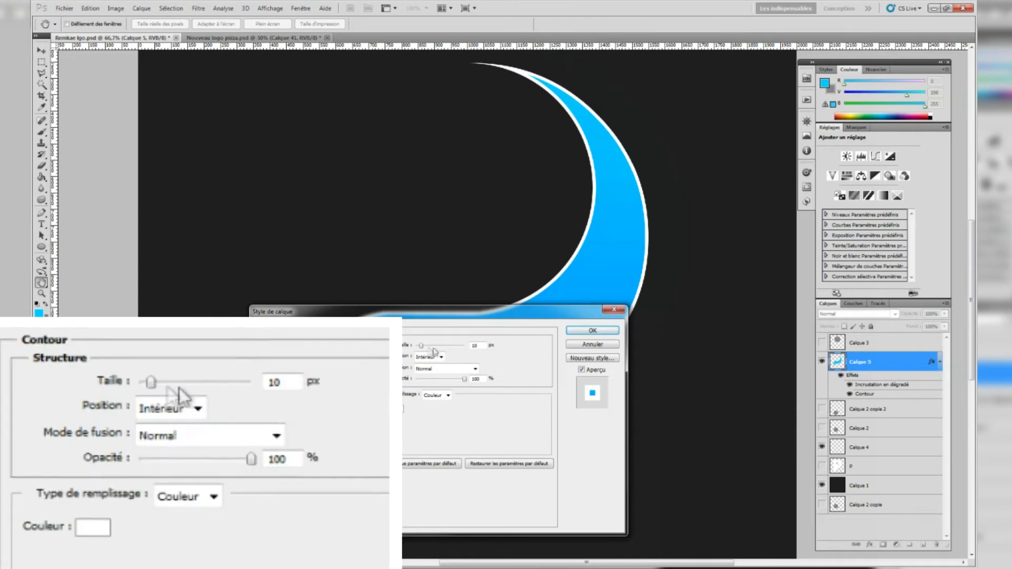
pyautogui.doubleClick(475, 345)
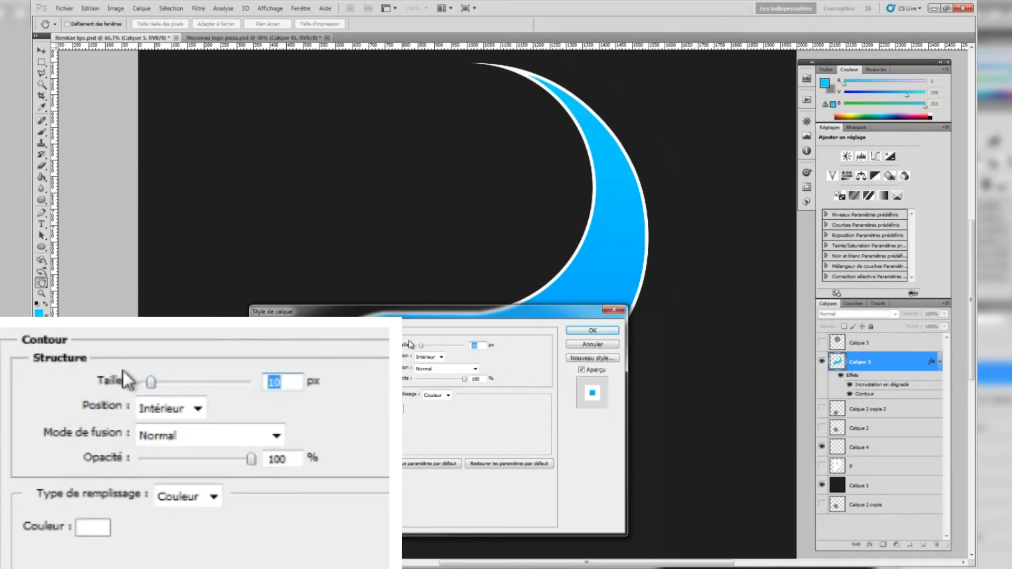
pyautogui.write('3')
pyautogui.press('BackSpace')
pyautogui.write('4')
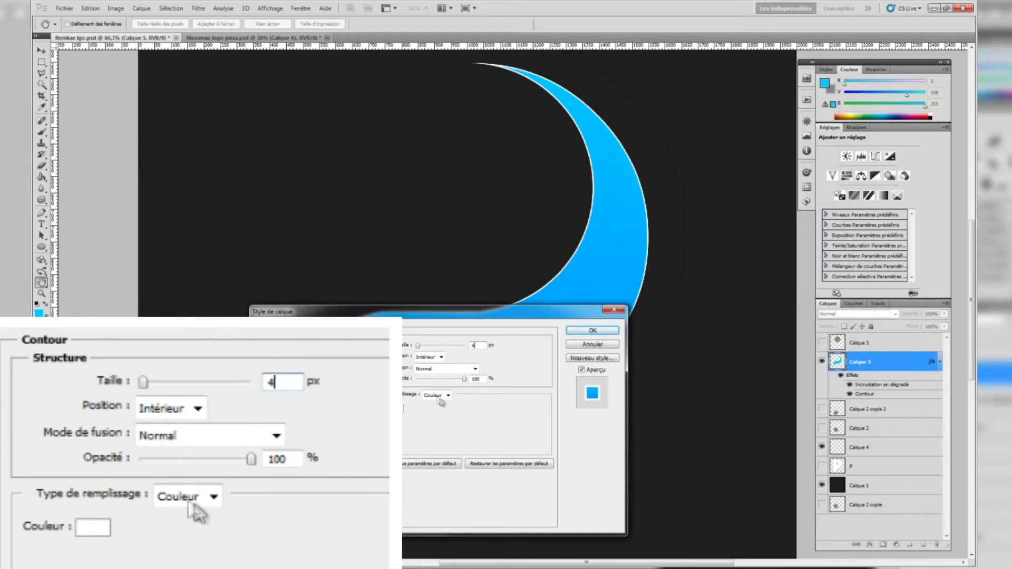
# Set the stroke colour to cyan #00F0FF and apply the layer style to Calque 5.
pyautogui.click(397, 408)
pyautogui.moveTo(250, 283); pyautogui.dragTo(247, 246)
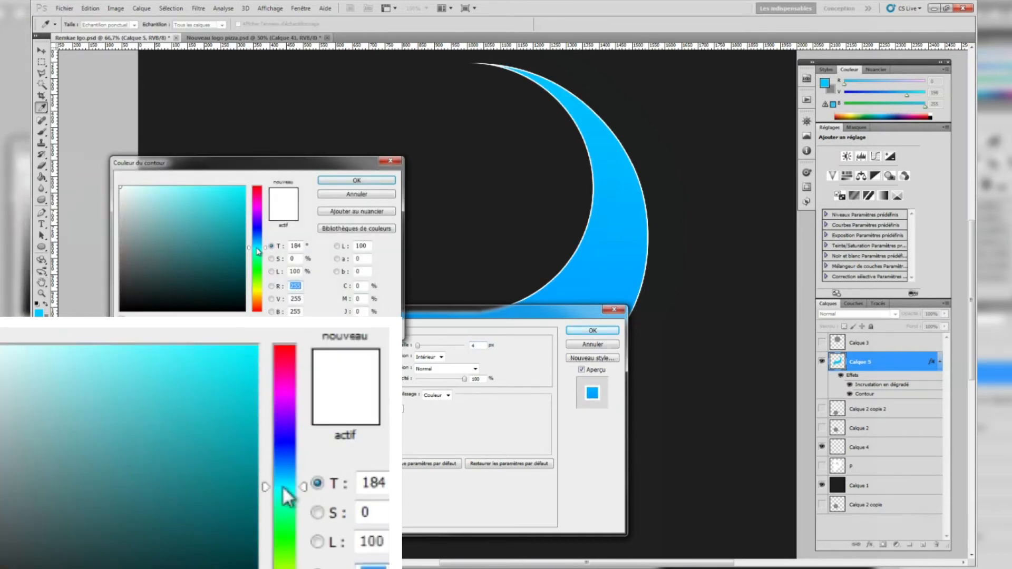
pyautogui.moveTo(217, 203); pyautogui.dragTo(244, 186)
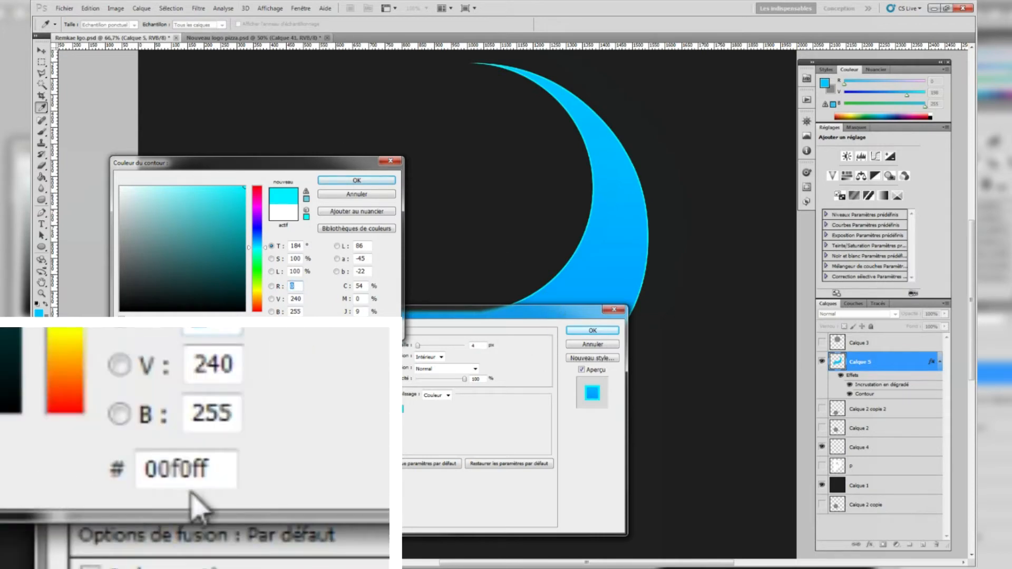
pyautogui.click(365, 180)
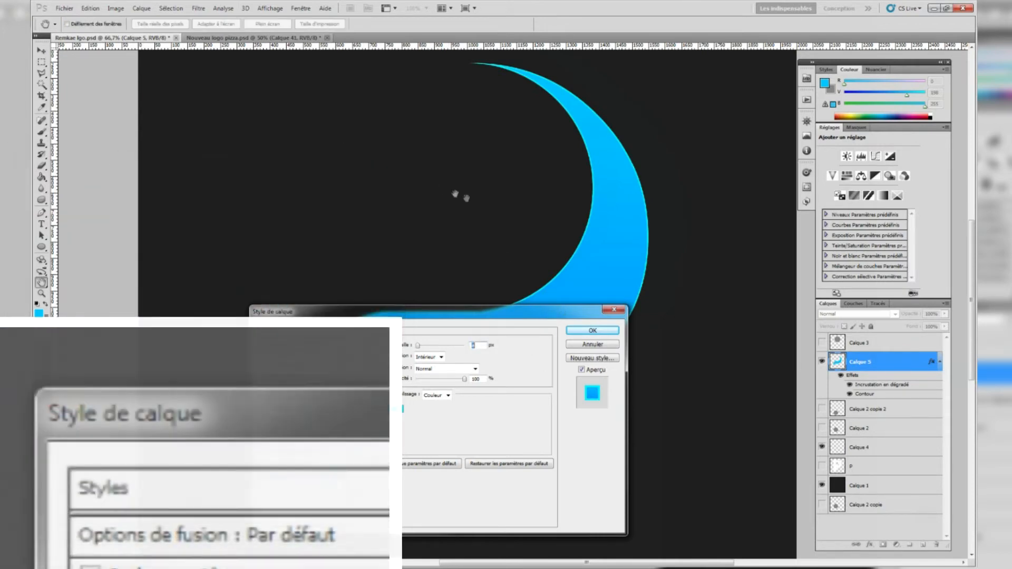
pyautogui.click(593, 330)
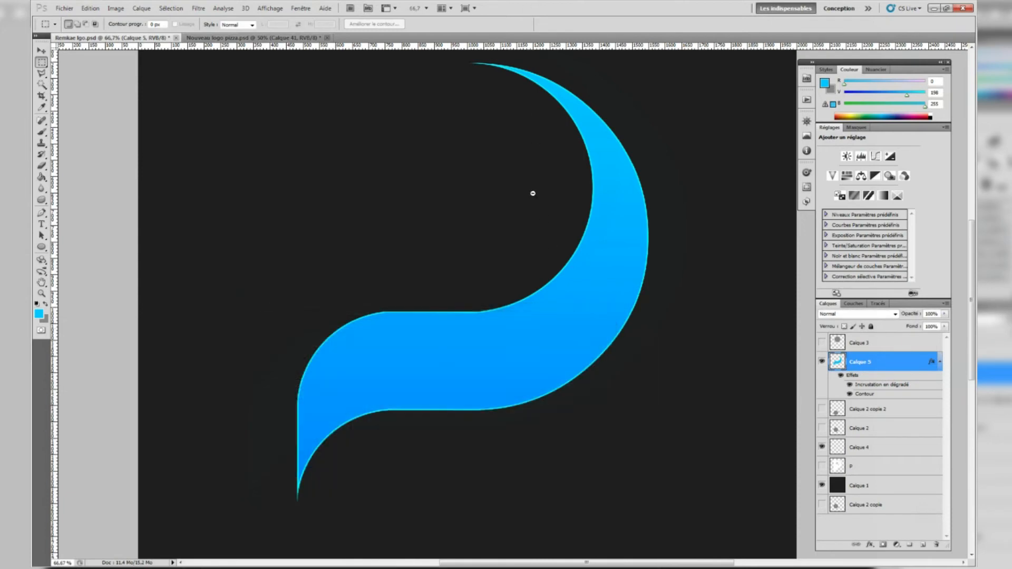
# Save the logo document.
pyautogui.hotkey('ctrl', '-')
pyautogui.hotkey('ctrl', '-')
pyautogui.hotkey('ctrl', '+')
pyautogui.click(65, 8)
pyautogui.click(76, 148)
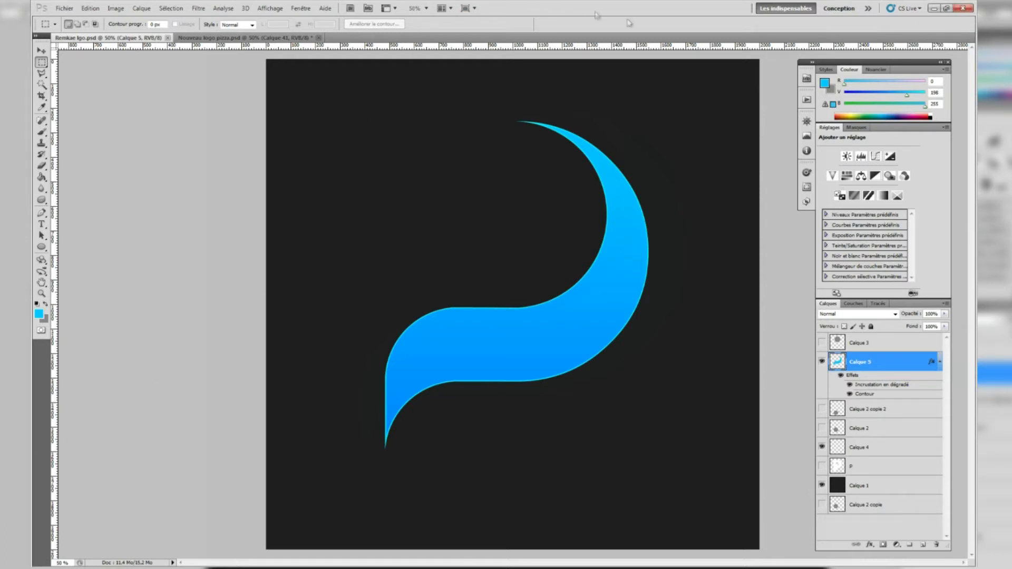
# Add a new layer above Calque 5 and ready the Pen tool with a white foreground colour.
pyautogui.click(920, 546)
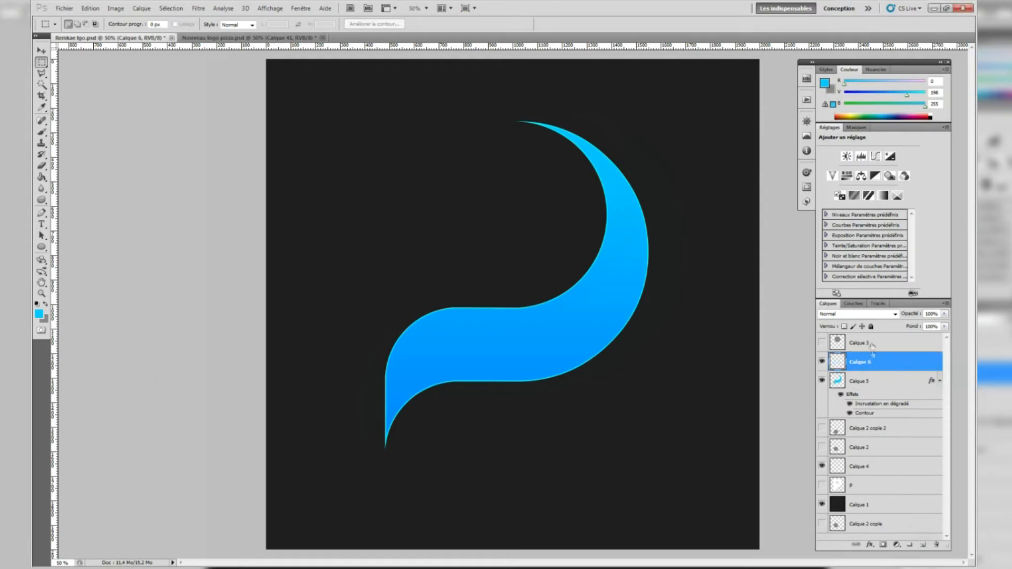
pyautogui.click(824, 82)
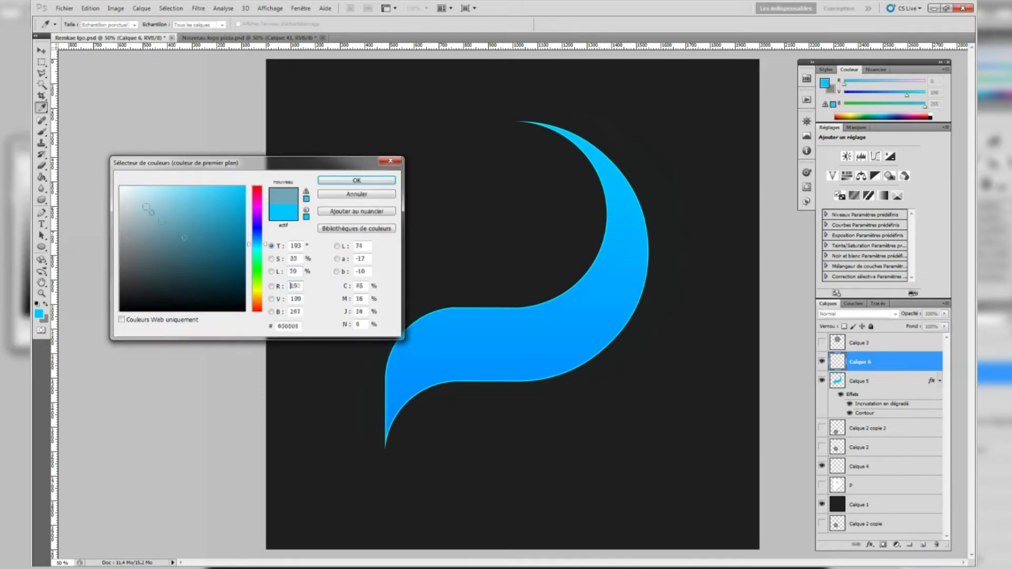
pyautogui.click(341, 182)
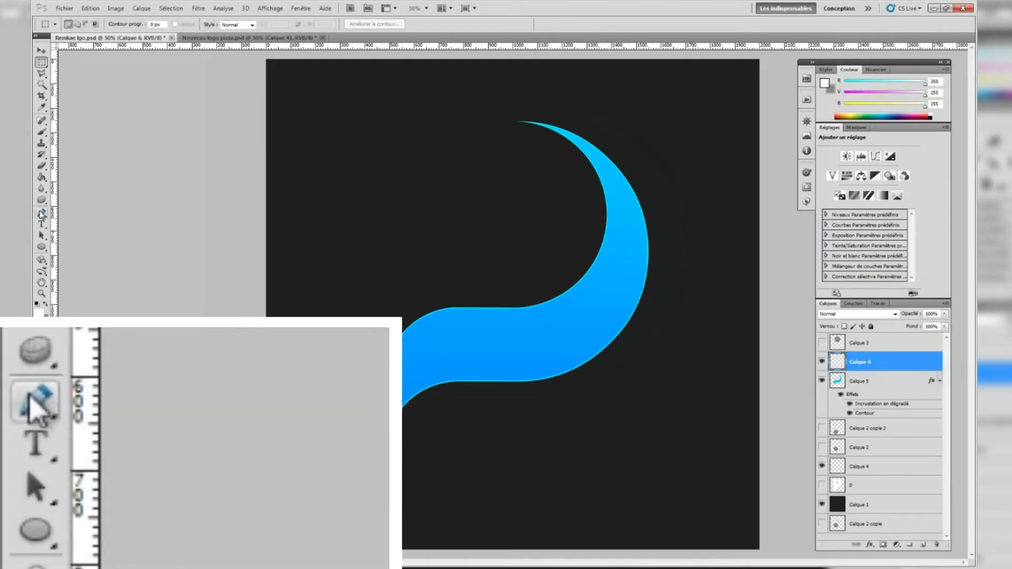
pyautogui.click(41, 214)
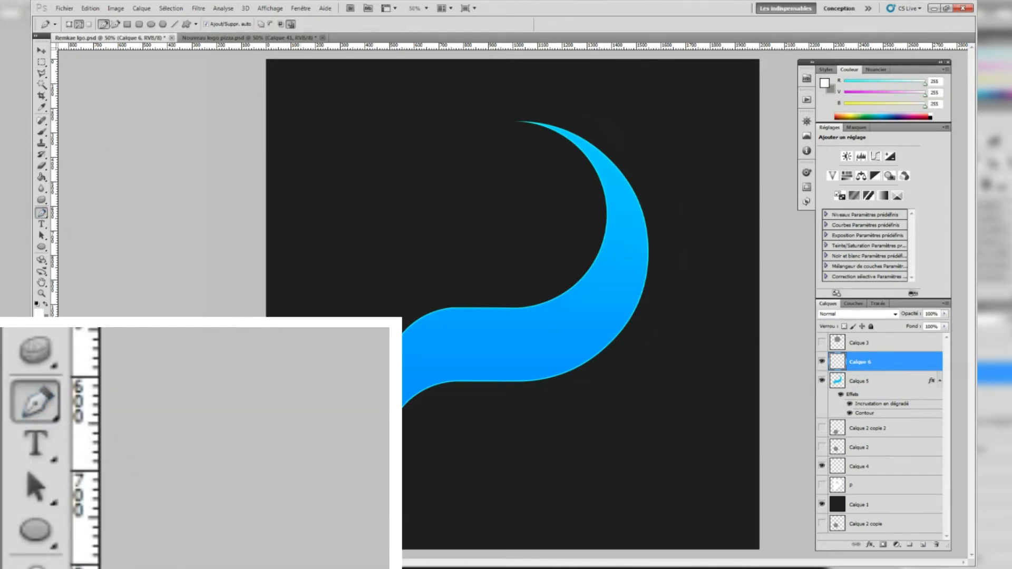
pyautogui.click(822, 380)
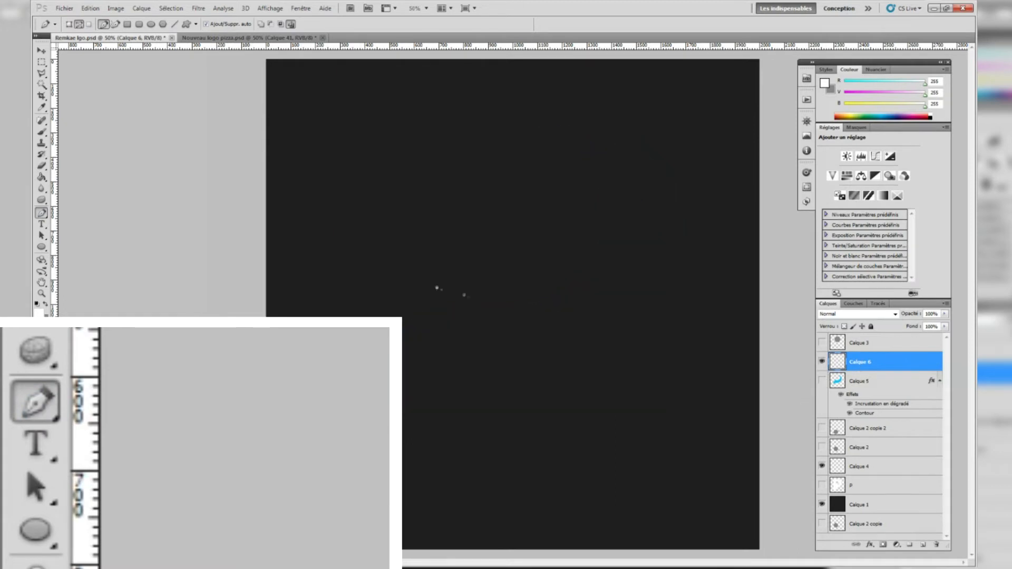
pyautogui.click(343, 202)
pyautogui.moveTo(578, 156); pyautogui.dragTo(698, 2)
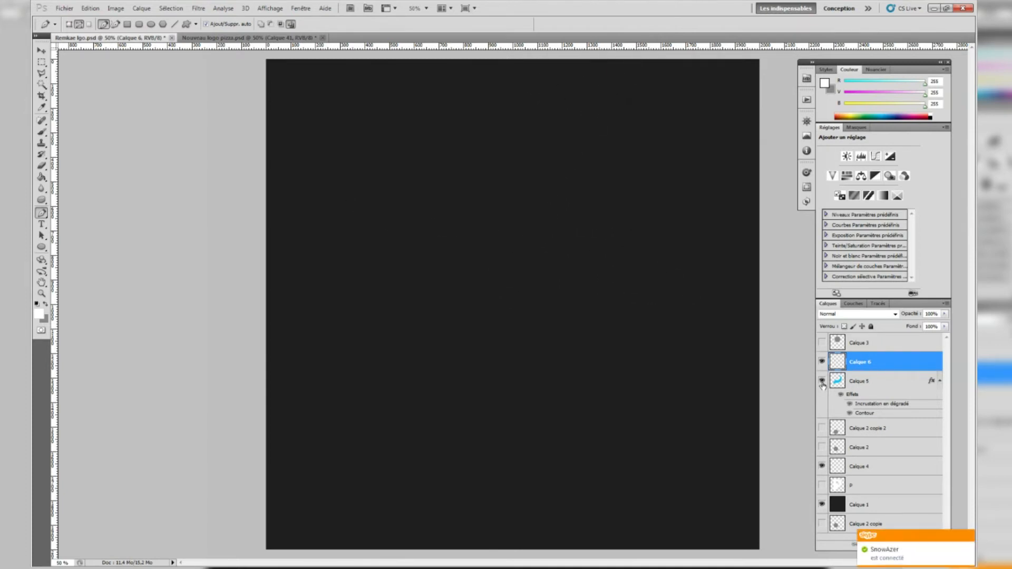
pyautogui.click(822, 380)
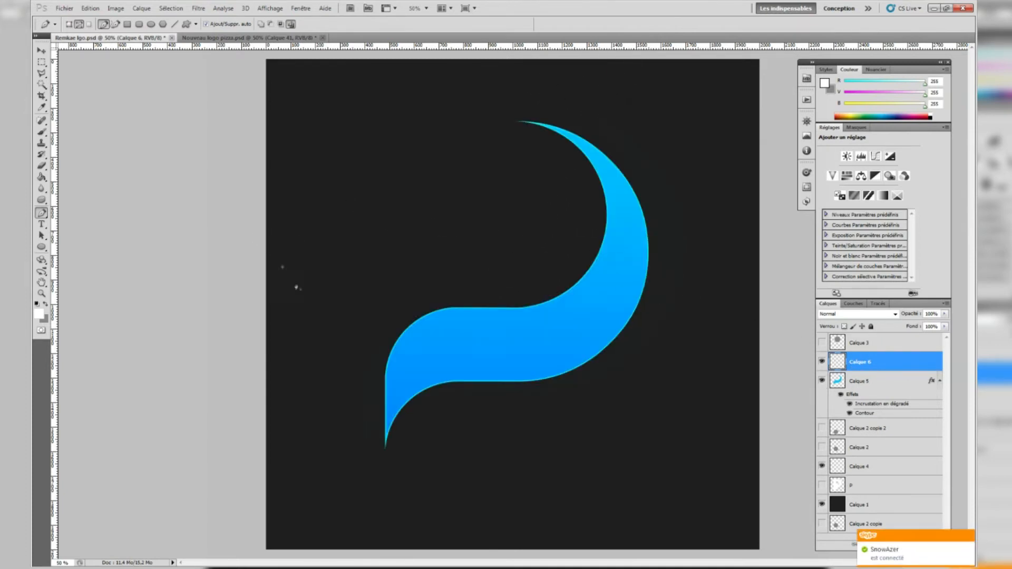
# Start a Pen path at the blue shape's lower tip and add a smooth anchor mid-band with horizontal direction handles.
pyautogui.scroll(7, 383, 457)
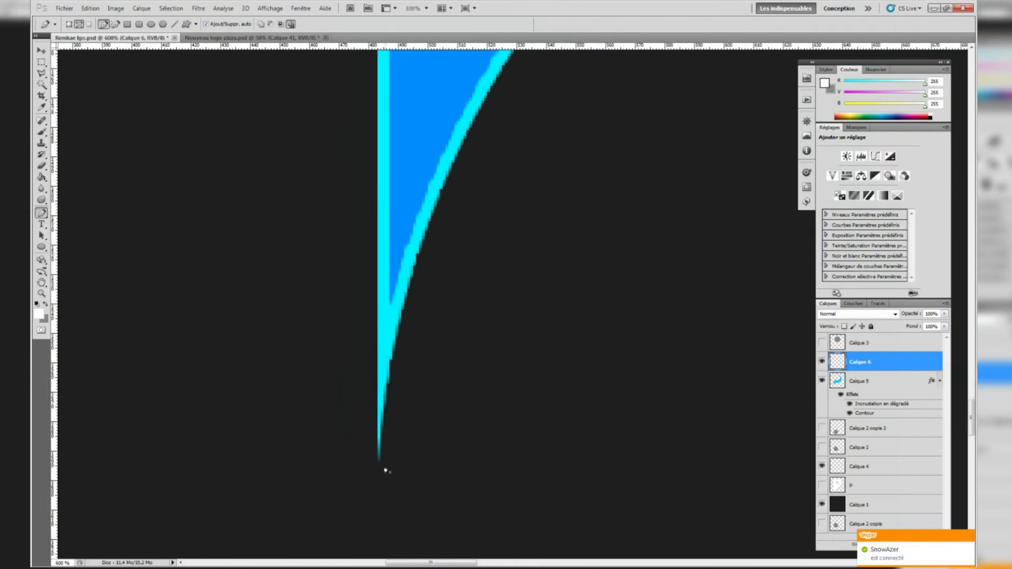
pyautogui.scroll(-5, 459, 285)
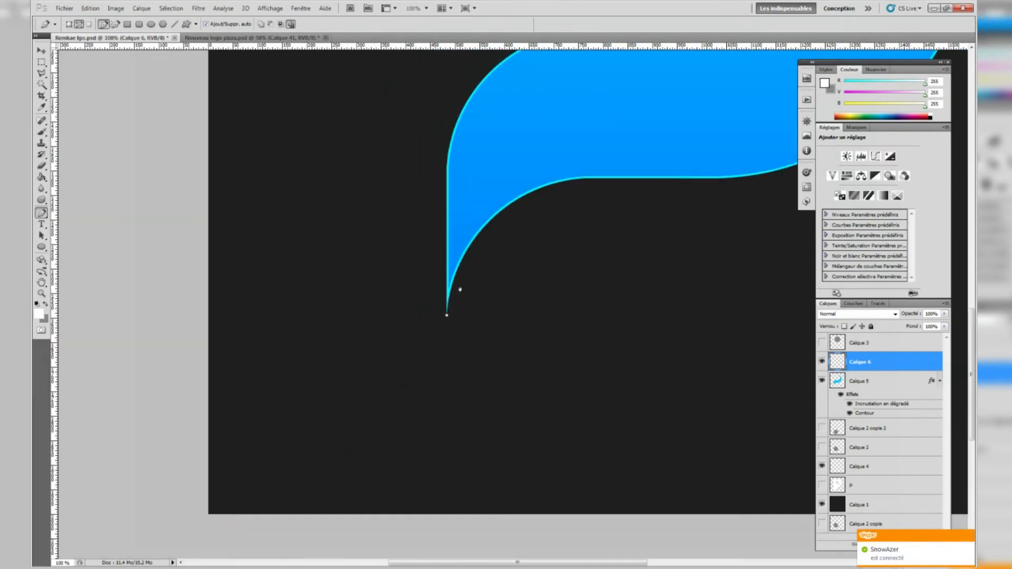
pyautogui.moveTo(578, 199); pyautogui.dragTo(429, 245)
pyautogui.click(426, 243)
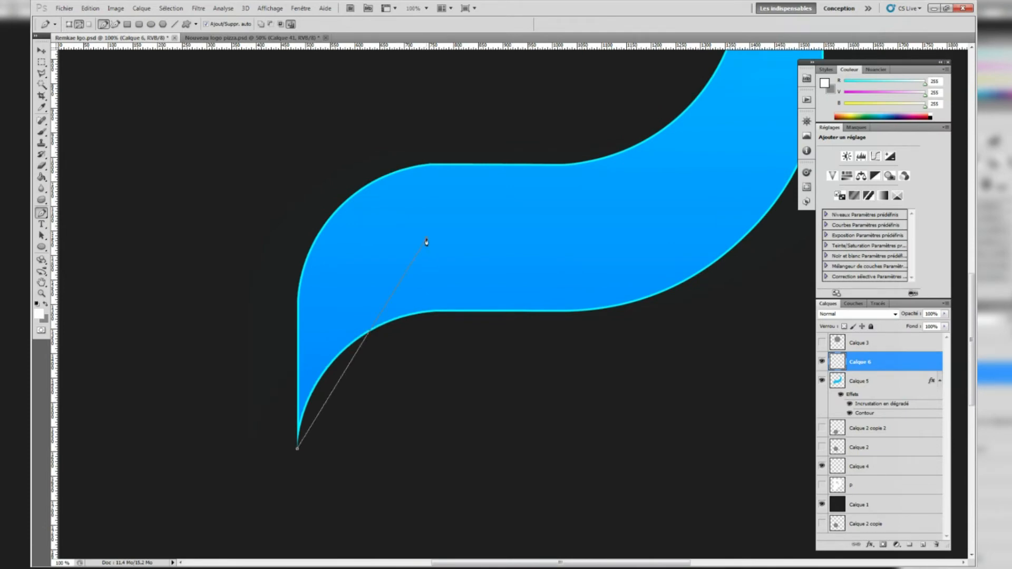
pyautogui.moveTo(426, 241); pyautogui.dragTo(536, 244)
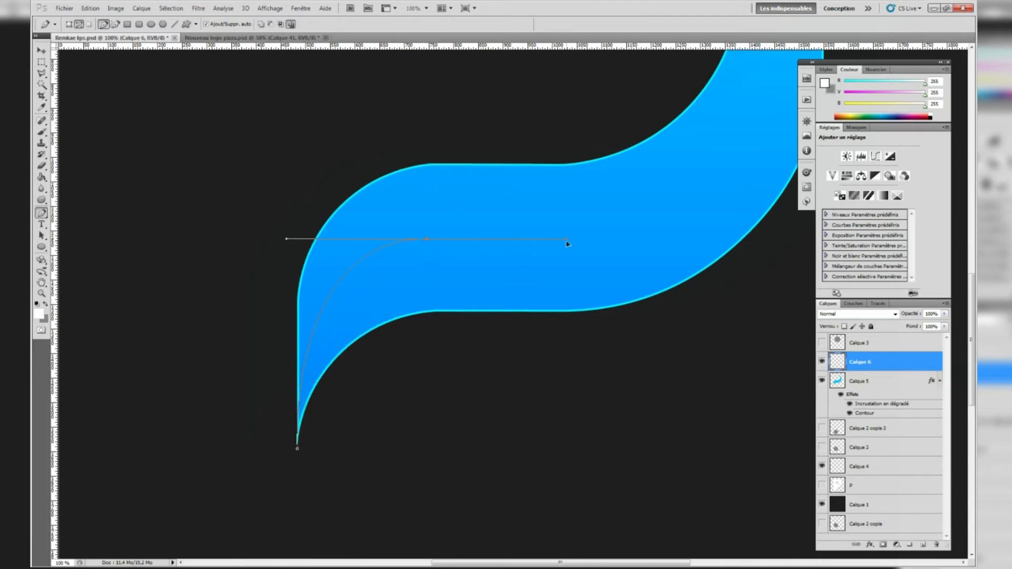
pyautogui.moveTo(567, 244); pyautogui.dragTo(539, 254)
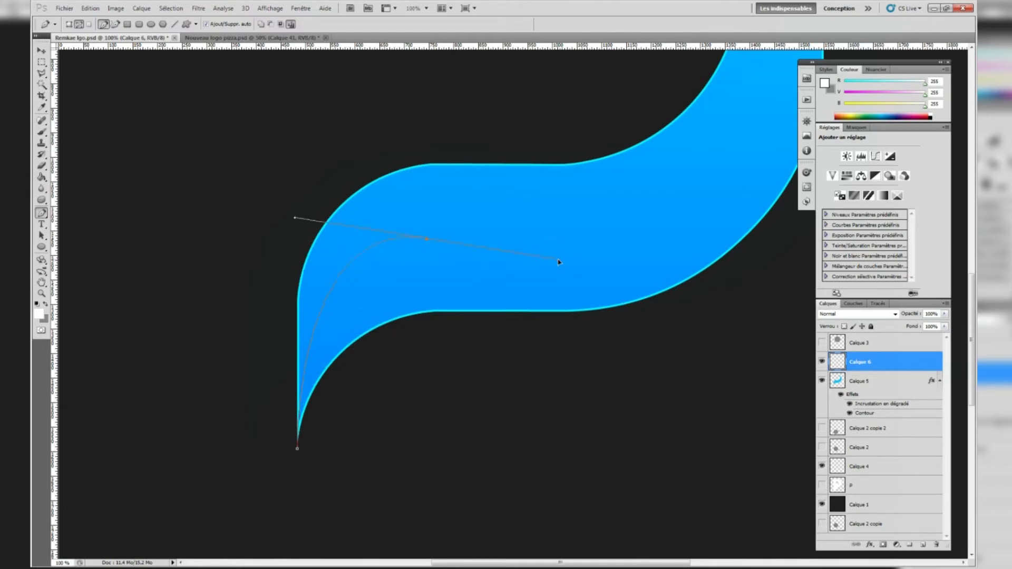
pyautogui.moveTo(559, 260); pyautogui.dragTo(571, 224)
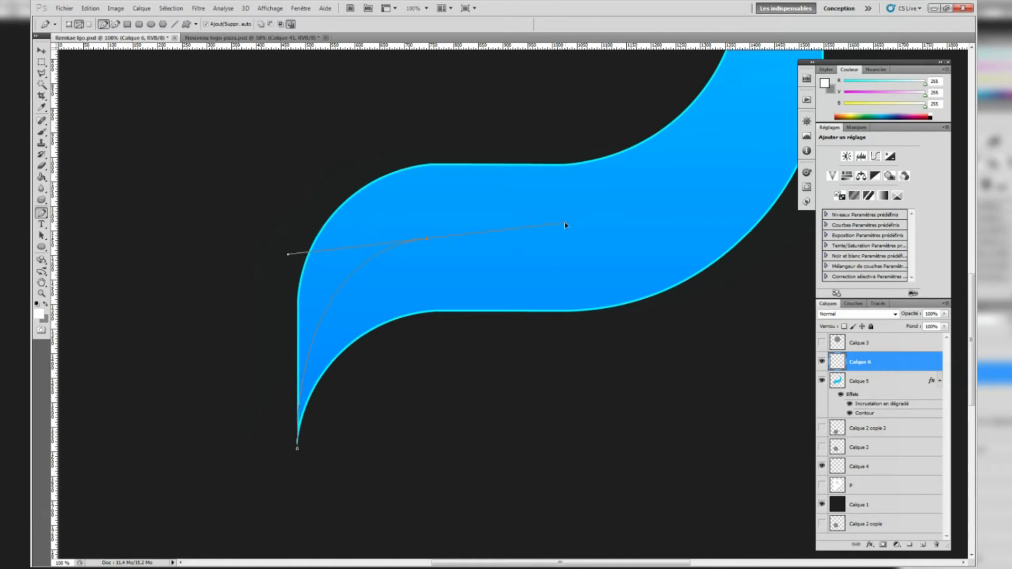
pyautogui.moveTo(560, 227); pyautogui.dragTo(563, 237)
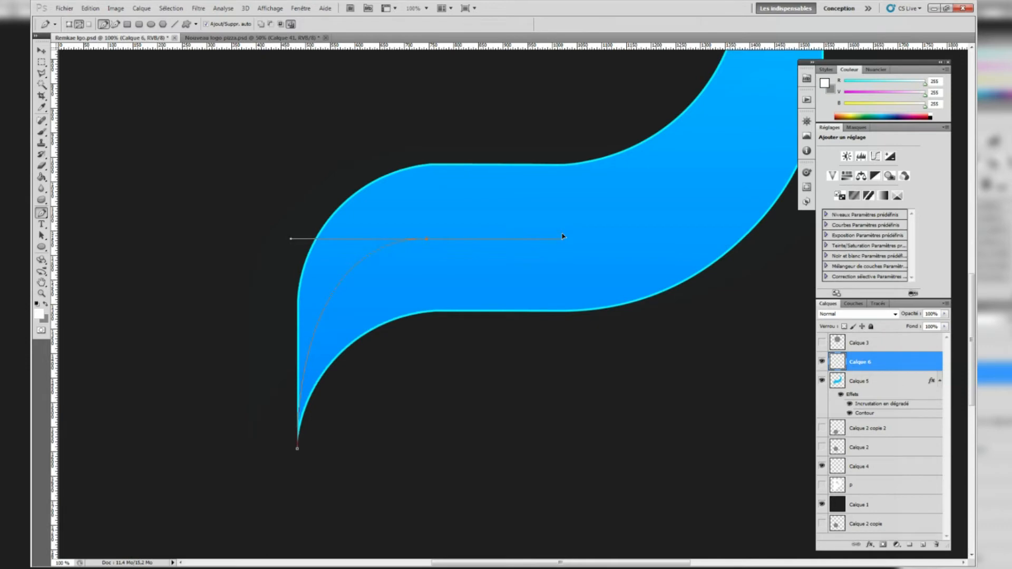
# Continue the curved path along the middle of the blue band and end it at the shape's upper tip.
pyautogui.moveTo(477, 565); pyautogui.dragTo(525, 564)
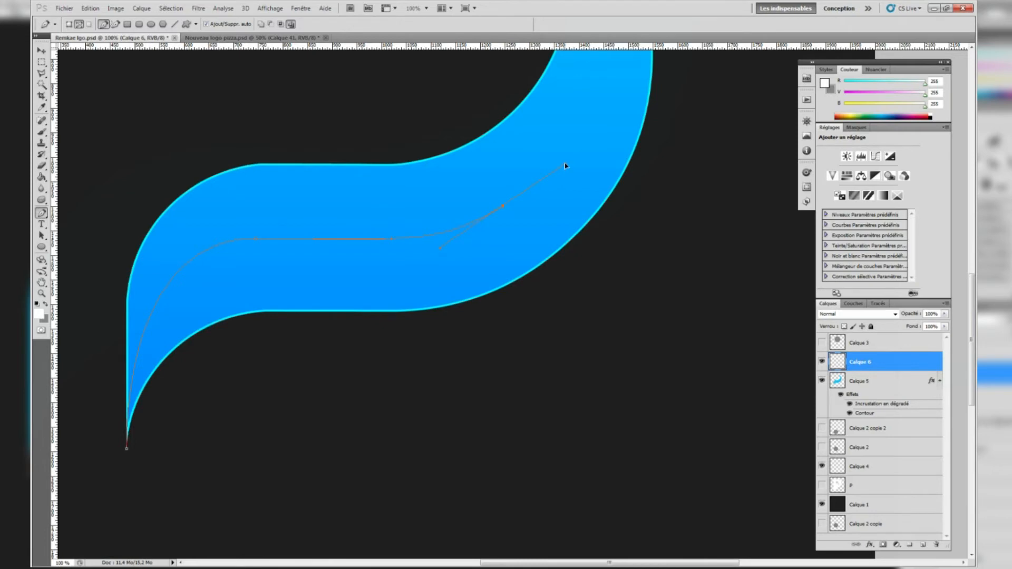
pyautogui.hotkey('ctrl', '-')
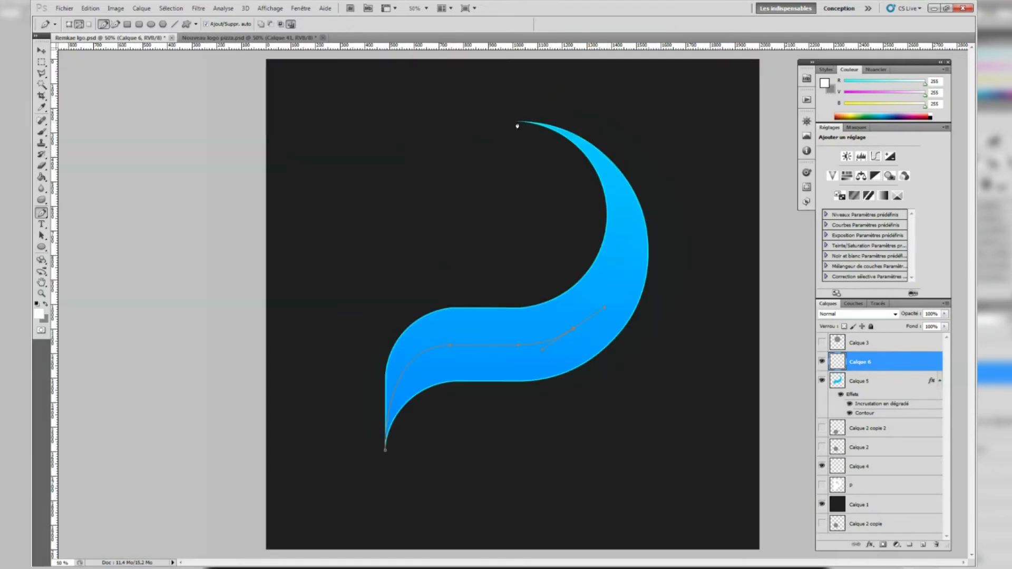
pyautogui.moveTo(517, 122); pyautogui.dragTo(291, 71)
pyautogui.hotkey('ctrl', 'z')
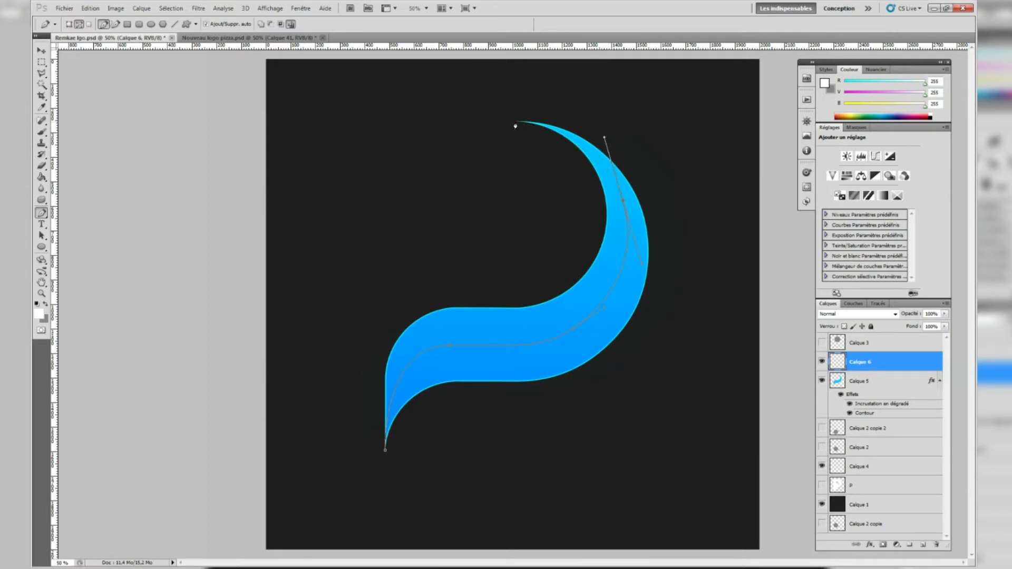
pyautogui.moveTo(485, 120)
pyautogui.mouseDown()
pyautogui.moveTo(475, 115)
pyautogui.moveTo(492, 122)
pyautogui.mouseUp()
# Stroke the path in white with a 1 px brush on Calque 6 and remove the path.
pyautogui.click(42, 132)
pyautogui.click(71, 23)
pyautogui.moveTo(86, 51); pyautogui.dragTo(45, 52)
pyautogui.click(465, 24)
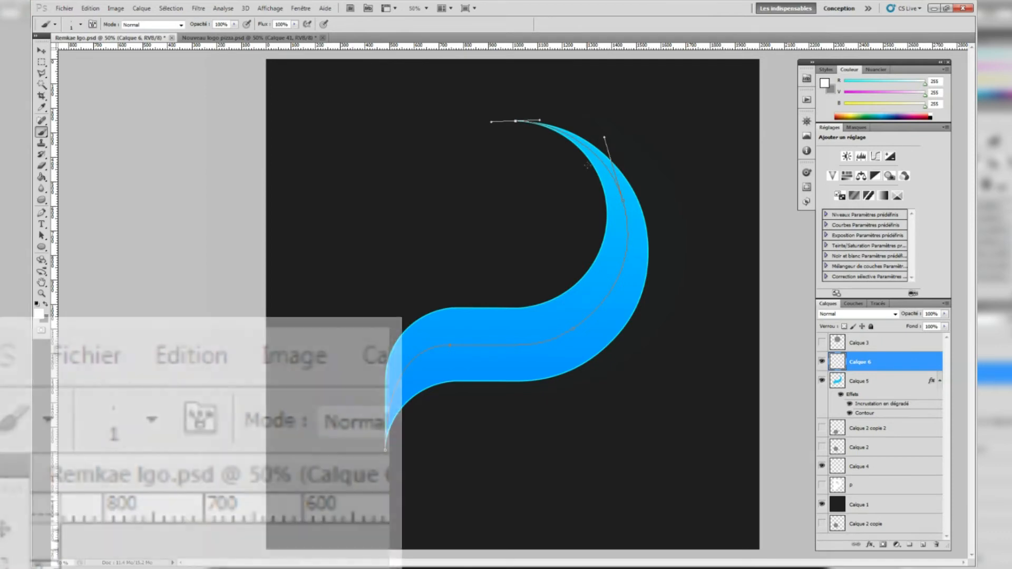
pyautogui.press('Return')
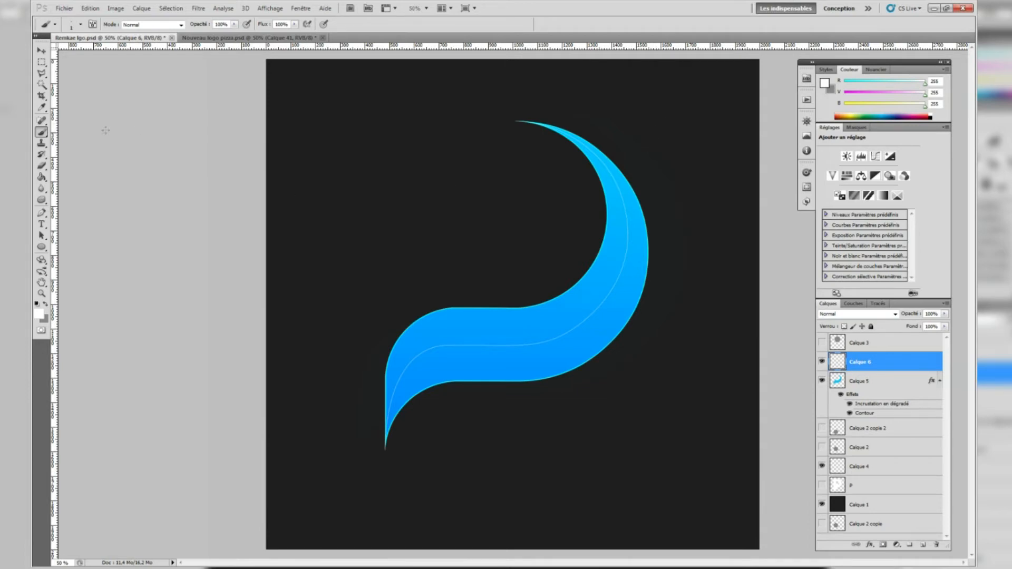
# Draw a closed five-sided Pen path in the empty dark area and convert it to a new selection with a 0-pixel radius.
pyautogui.click(41, 214)
pyautogui.click(367, 120)
pyautogui.click(322, 228)
pyautogui.click(423, 255)
pyautogui.click(504, 147)
pyautogui.click(398, 105)
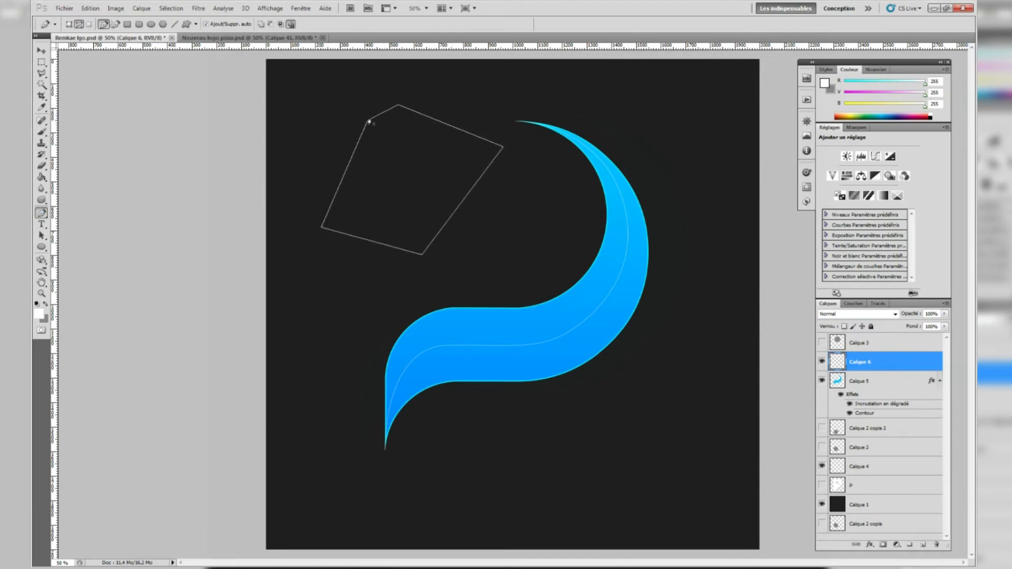
pyautogui.click(369, 122)
pyautogui.rightClick(383, 147)
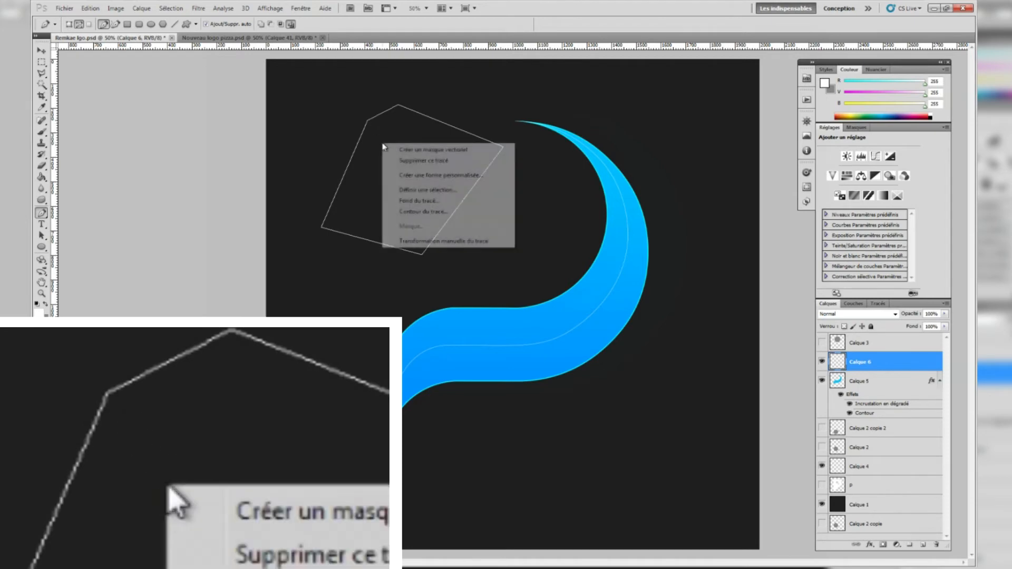
pyautogui.click(443, 191)
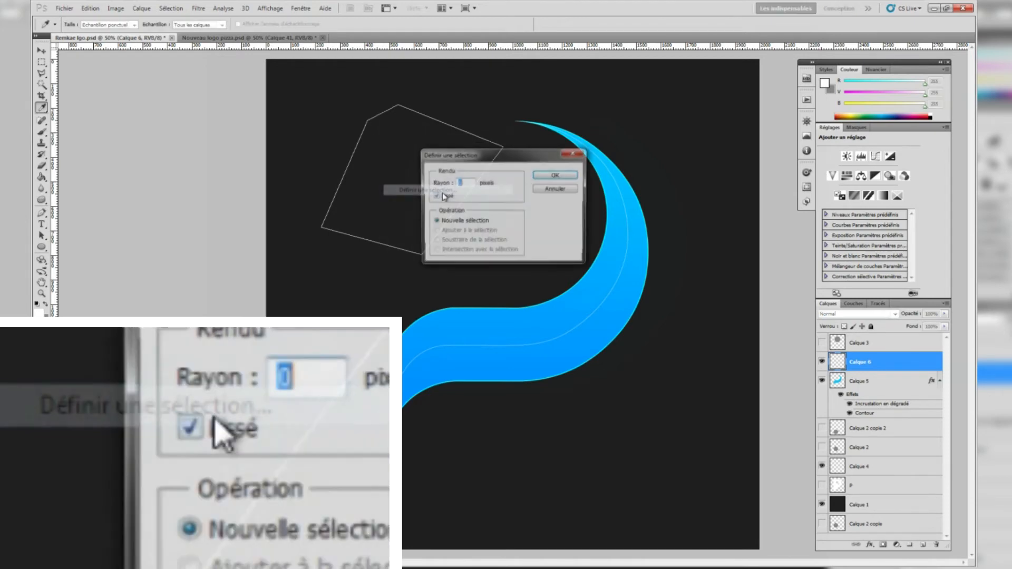
pyautogui.click(555, 175)
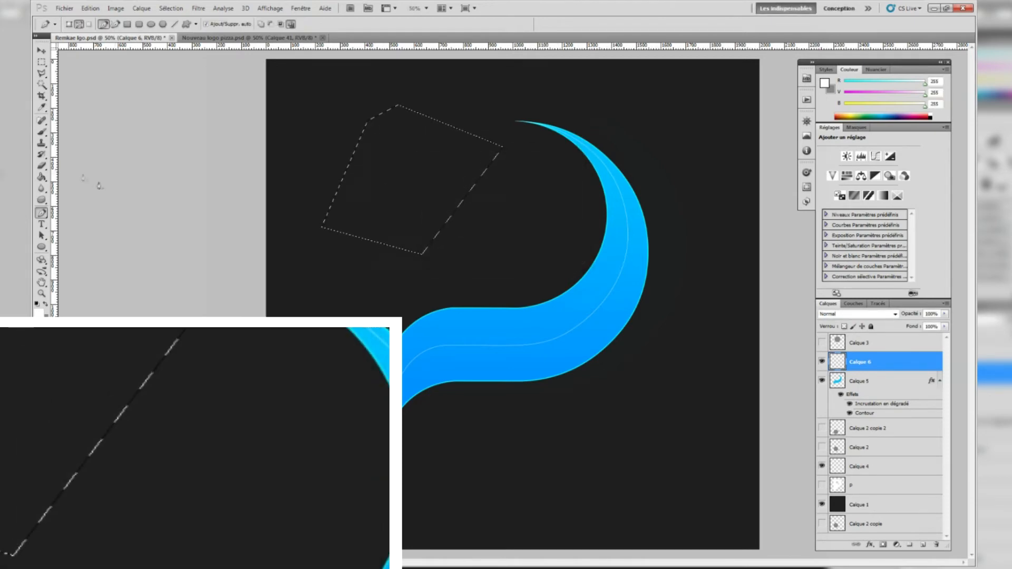
# Try the brush inside the polygon selection, clear the result and deselect.
pyautogui.click(41, 132)
pyautogui.moveTo(360, 141)
pyautogui.mouseDown()
pyautogui.moveTo(285, 158)
pyautogui.moveTo(281, 206)
pyautogui.moveTo(494, 96)
pyautogui.moveTo(506, 160)
pyautogui.mouseUp()
pyautogui.press('Delete')
pyautogui.click(170, 7)
pyautogui.click(185, 19)
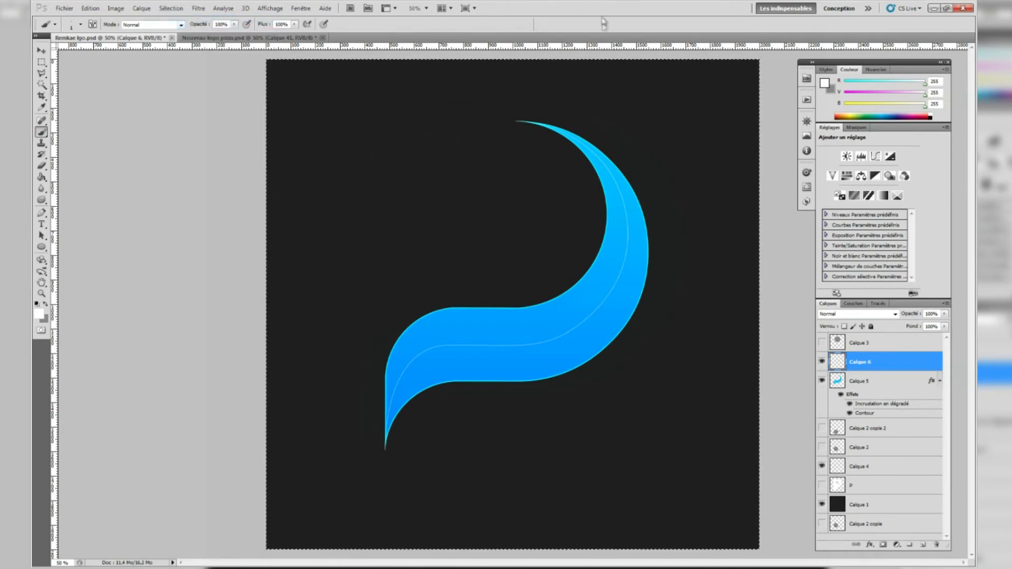
pyautogui.click(170, 8)
pyautogui.click(182, 30)
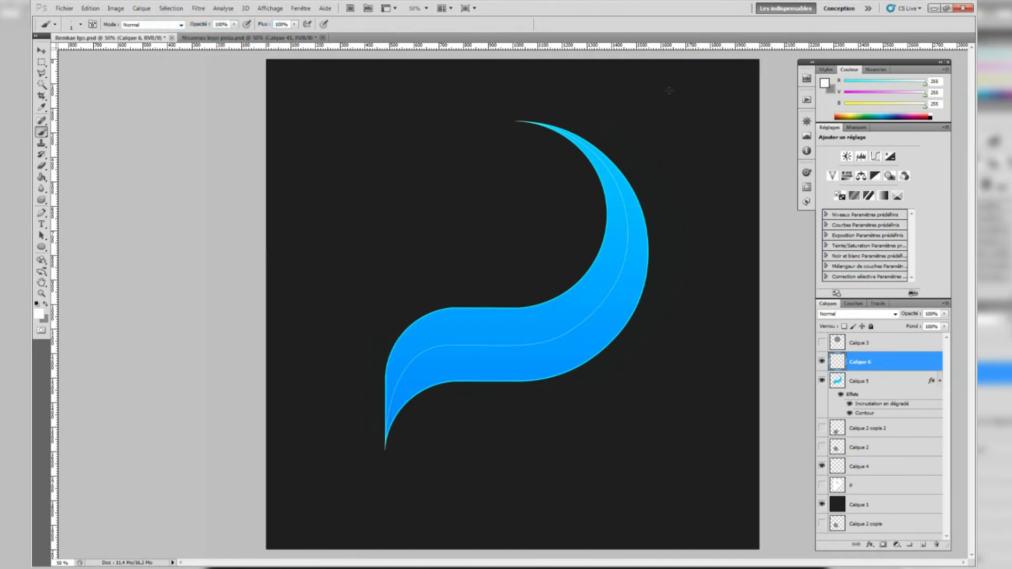
# Brush a thin white line outside the blue shape's outer edge from the upper tip to the lower tip, enclosing the area.
pyautogui.scroll(5, 594, 93)
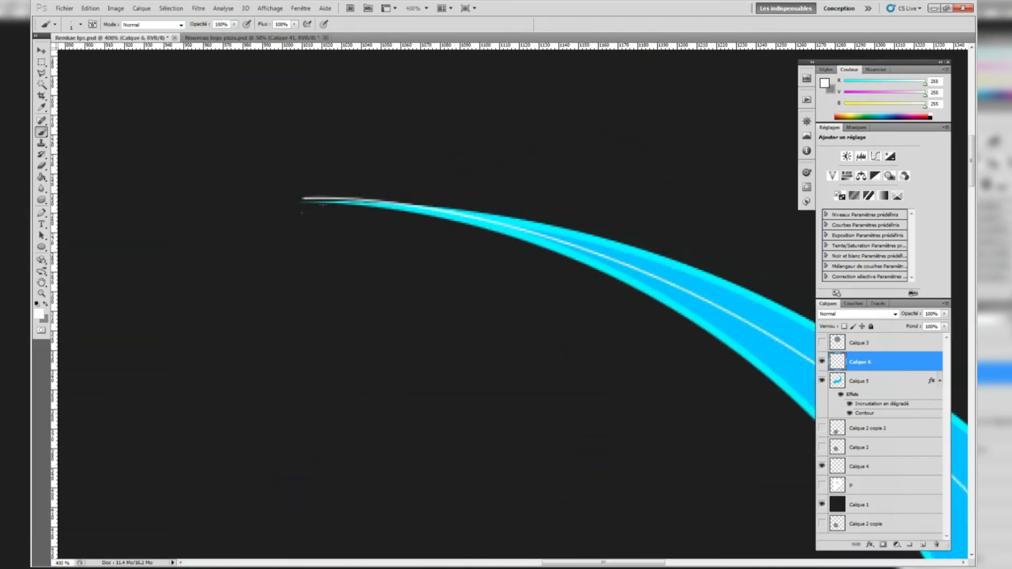
pyautogui.moveTo(318, 198)
pyautogui.mouseDown()
pyautogui.moveTo(413, 152)
pyautogui.moveTo(678, 170)
pyautogui.mouseUp()
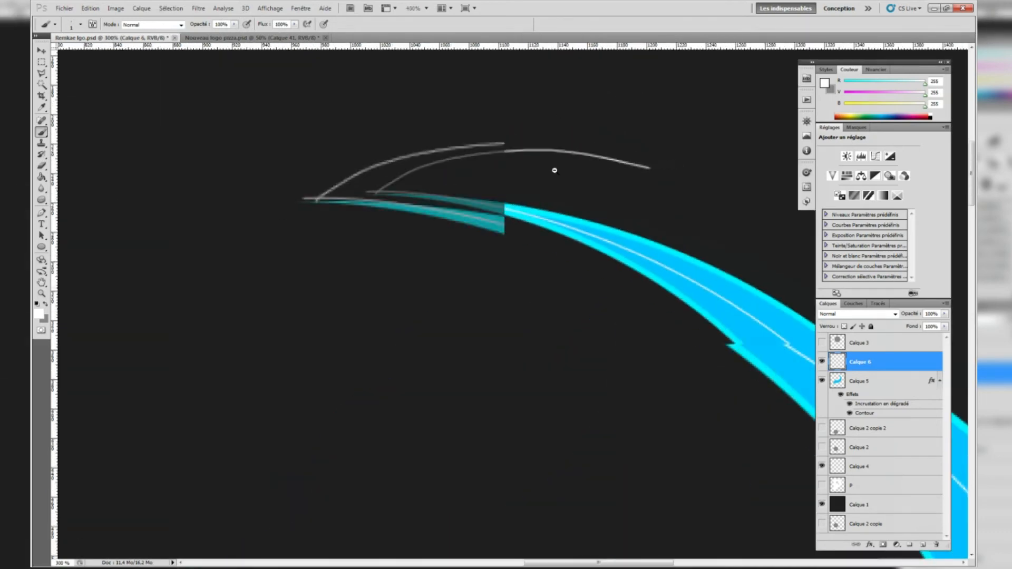
pyautogui.scroll(-4, 555, 169)
pyautogui.moveTo(677, 221)
pyautogui.mouseDown()
pyautogui.moveTo(752, 323)
pyautogui.moveTo(757, 442)
pyautogui.mouseUp()
pyautogui.scroll(-5, 757, 442)
pyautogui.moveTo(695, 319)
pyautogui.mouseDown()
pyautogui.moveTo(591, 403)
pyautogui.moveTo(355, 465)
pyautogui.moveTo(432, 431)
pyautogui.moveTo(309, 384)
pyautogui.moveTo(278, 394)
pyautogui.mouseUp()
pyautogui.scroll(5, 357, 467)
pyautogui.scroll(-5, 366, 350)
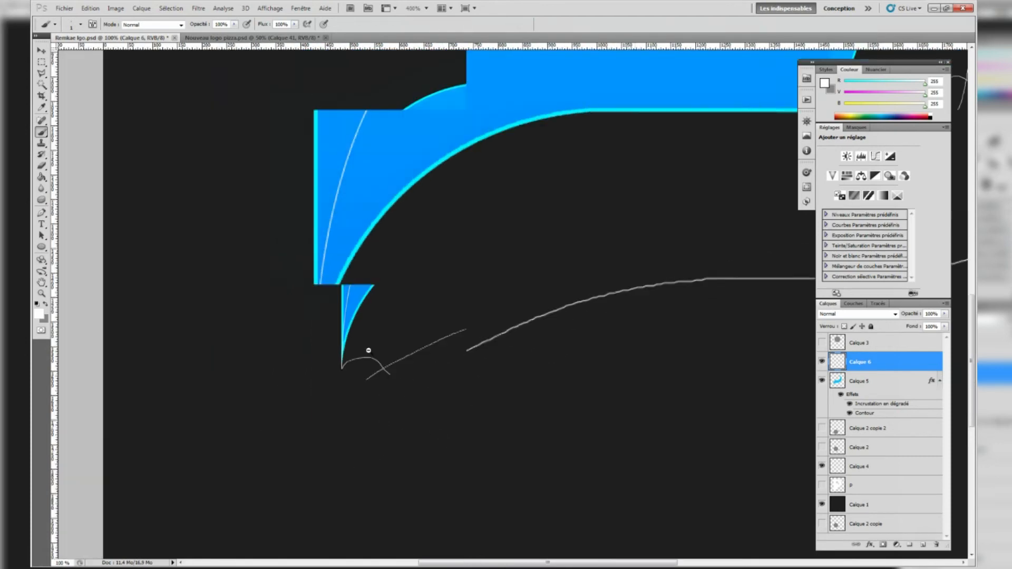
# Try a Magic Wand selection on a hand-brushed loop with a gap in the empty area, and undo the loop.
pyautogui.click(42, 85)
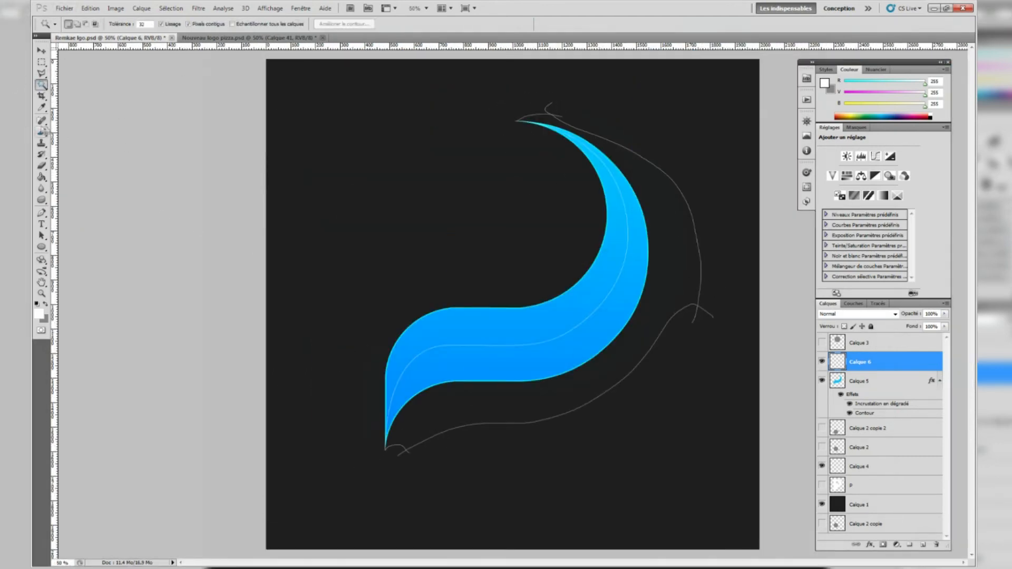
pyautogui.click(42, 132)
pyautogui.scroll(1, 381, 137)
pyautogui.moveTo(427, 137)
pyautogui.mouseDown()
pyautogui.moveTo(328, 258)
pyautogui.moveTo(328, 126)
pyautogui.mouseUp()
pyautogui.scroll(3, 371, 93)
pyautogui.press('w')
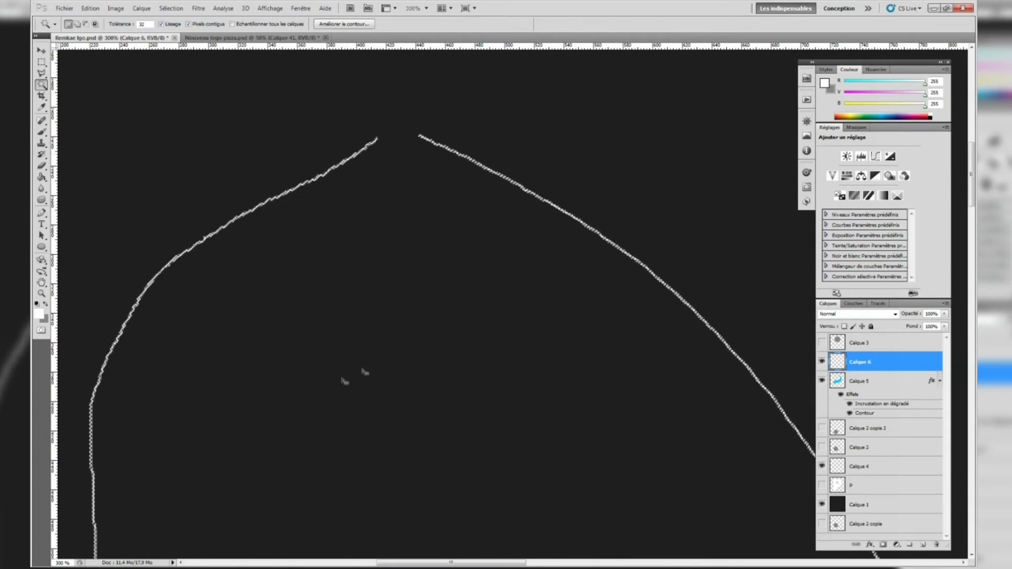
pyautogui.click(171, 8)
pyautogui.click(182, 36)
pyautogui.hotkey('ctrl', 'alt', 'z')
pyautogui.hotkey('ctrl', 'alt', 'z')
pyautogui.hotkey('ctrl', 'alt', 'z')
# Select the area outside the closed white outline with the Magic Wand and invert the selection.
pyautogui.keyDown('alt'); pyautogui.click(553, 111); pyautogui.keyUp('alt')
pyautogui.scroll(-5, 553, 110)
pyautogui.scroll(1, 561, 137)
pyautogui.click(635, 208)
pyautogui.click(182, 9)
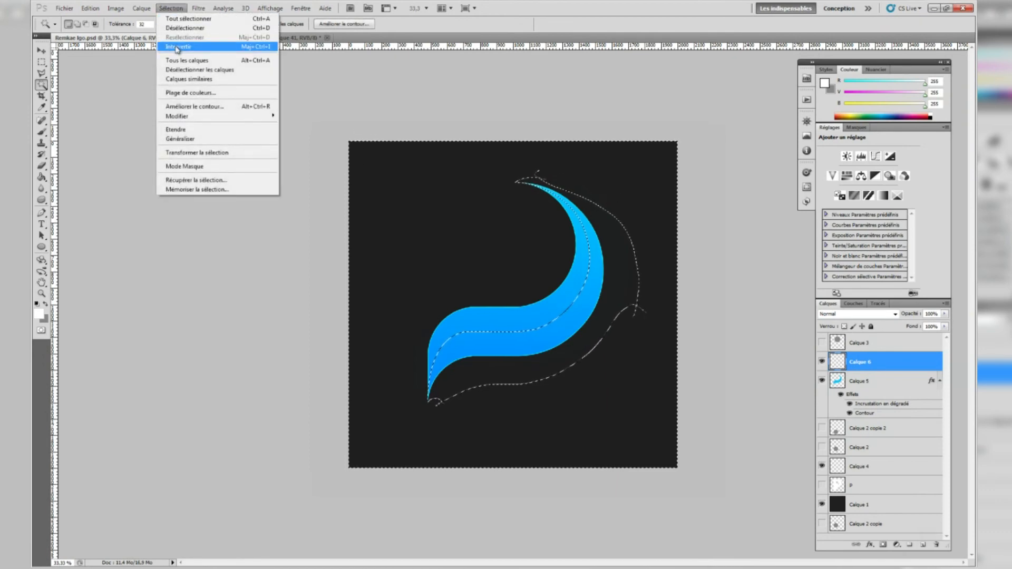
pyautogui.click(174, 44)
# Paint the selected area solid white with a larger brush and deselect.
pyautogui.press('b')
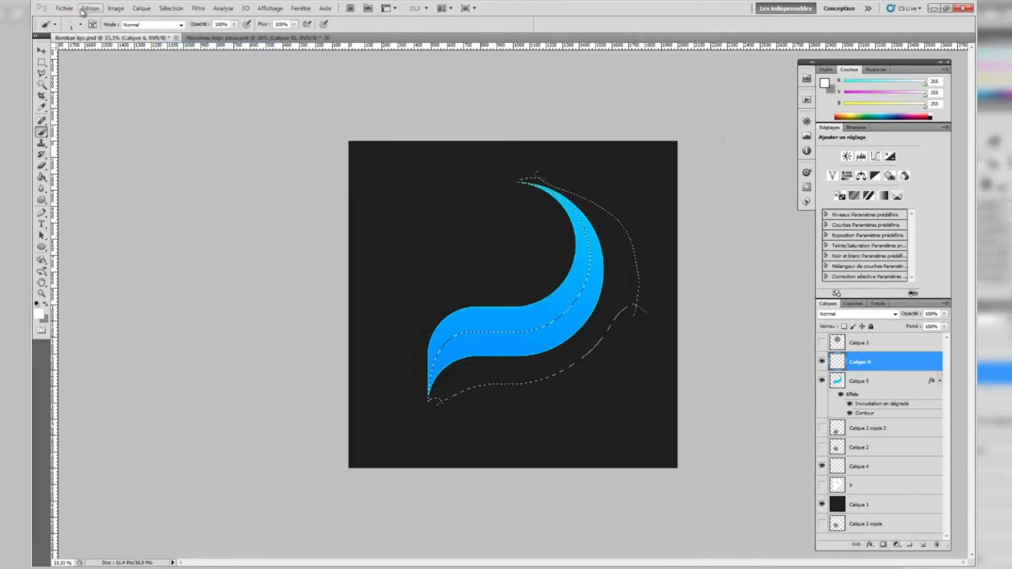
pyautogui.click(79, 24)
pyautogui.click(95, 51)
pyautogui.moveTo(601, 208)
pyautogui.mouseDown()
pyautogui.moveTo(490, 169)
pyautogui.moveTo(597, 224)
pyautogui.moveTo(543, 179)
pyautogui.moveTo(580, 308)
pyautogui.moveTo(569, 315)
pyautogui.moveTo(609, 308)
pyautogui.moveTo(634, 321)
pyautogui.moveTo(486, 402)
pyautogui.moveTo(443, 369)
pyautogui.moveTo(591, 326)
pyautogui.moveTo(420, 391)
pyautogui.moveTo(492, 379)
pyautogui.mouseUp()
pyautogui.click(171, 8)
pyautogui.click(187, 27)
# Select the area outside Calque 5's blue shape and delete the overflowing white from Calque 6, ending with nothing selected.
pyautogui.press('w')
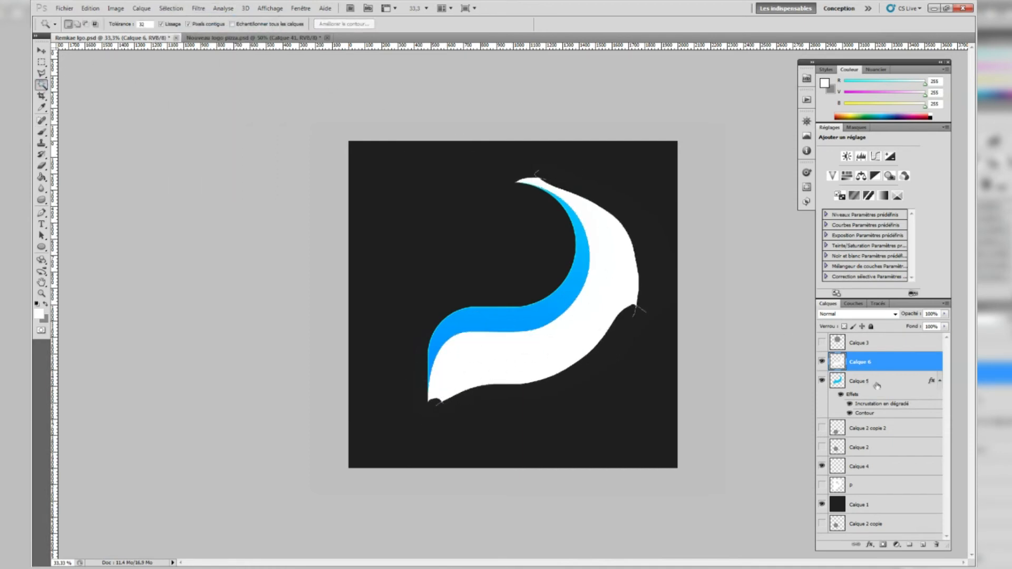
pyautogui.click(874, 383)
pyautogui.click(822, 362)
pyautogui.click(591, 391)
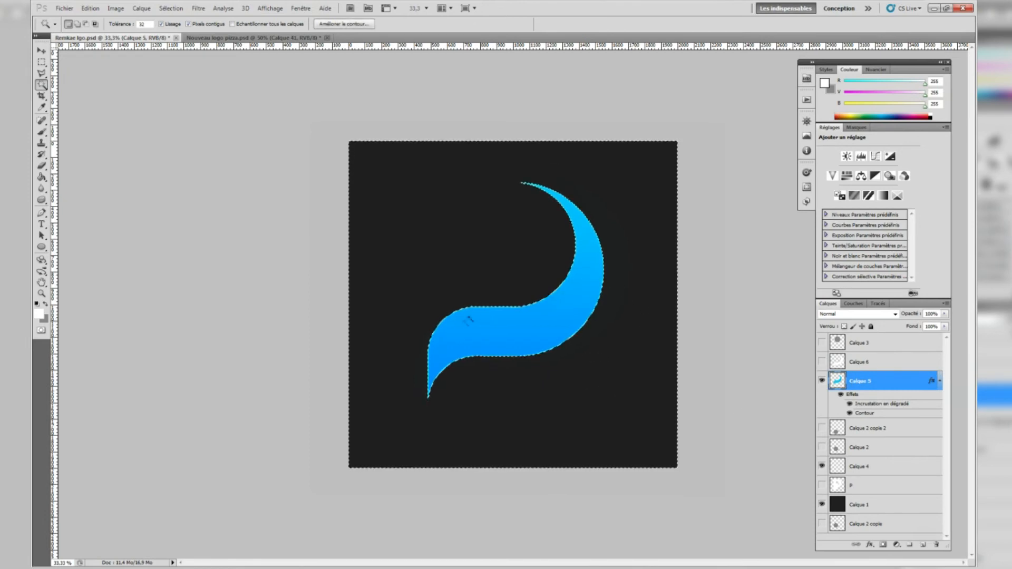
pyautogui.click(822, 362)
pyautogui.click(867, 363)
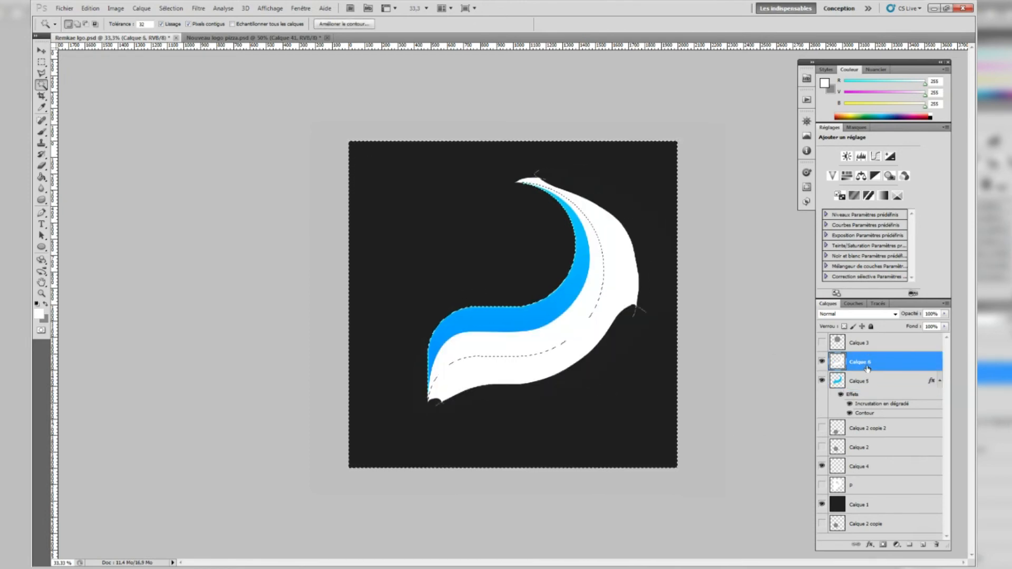
pyautogui.press('Delete')
pyautogui.click(171, 8)
pyautogui.click(187, 28)
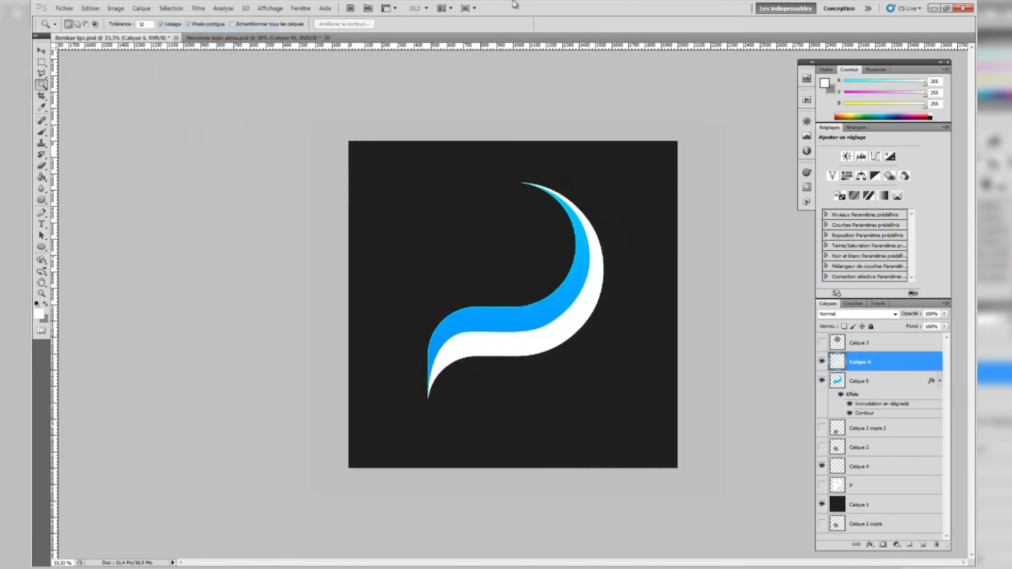
# Set Calque 6's opacity to 15% and save the logo document.
pyautogui.click(65, 8)
pyautogui.click(94, 149)
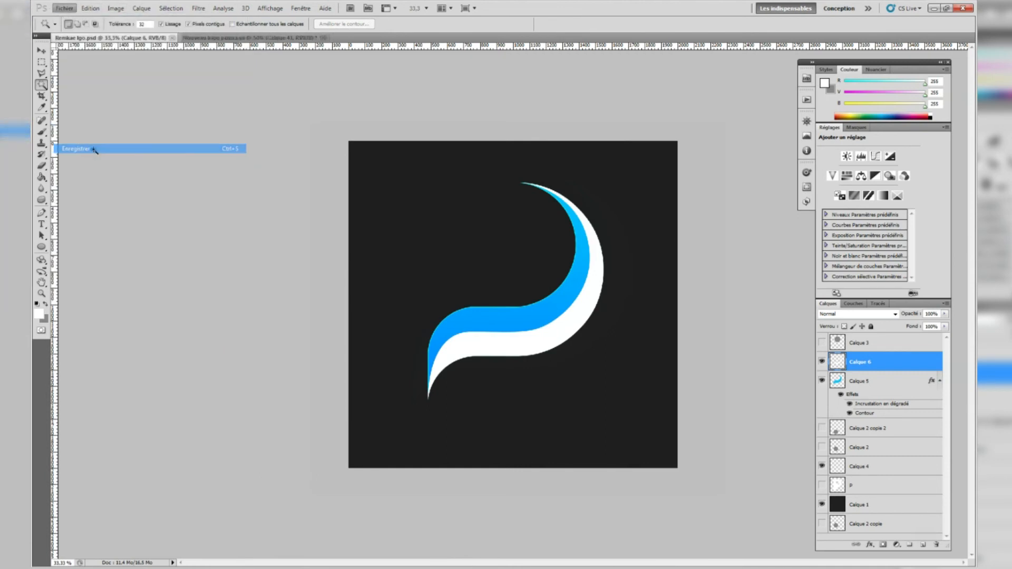
pyautogui.click(936, 315)
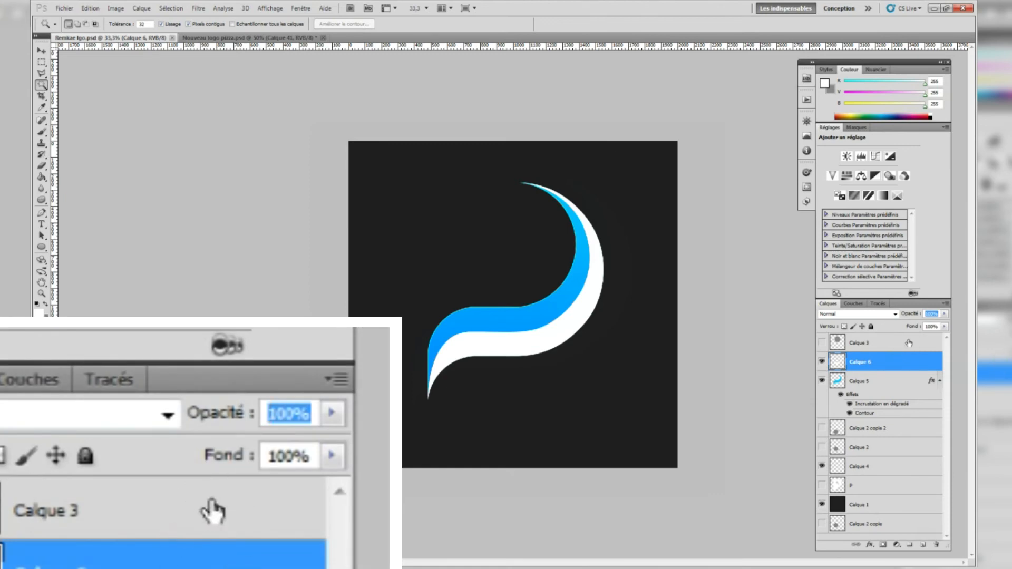
pyautogui.write('15')
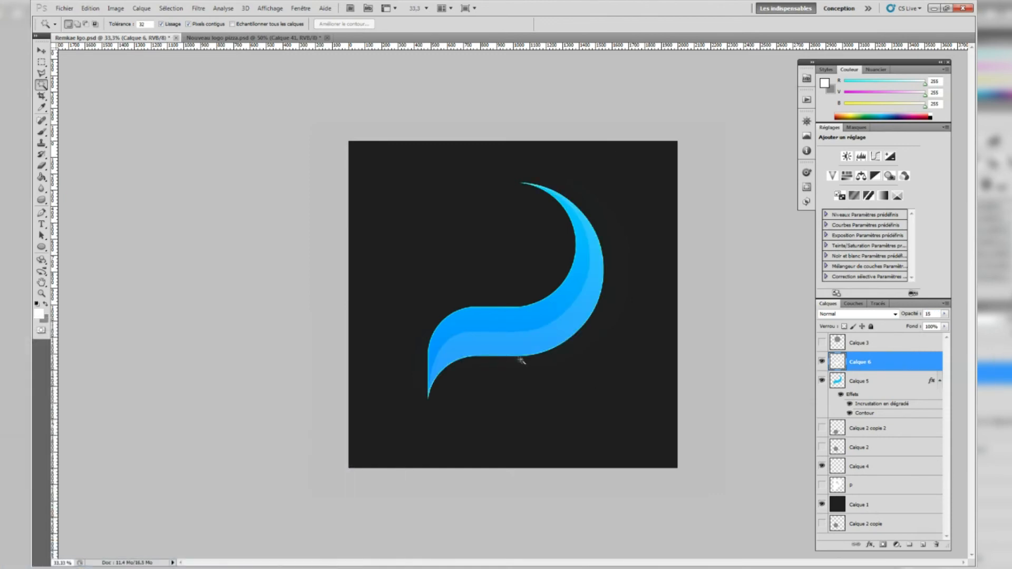
pyautogui.press('Return')
pyautogui.keyDown('alt'); pyautogui.click(528, 360); pyautogui.keyUp('alt')
pyautogui.scroll(-2, 528, 360)
pyautogui.scroll(6, 517, 319)
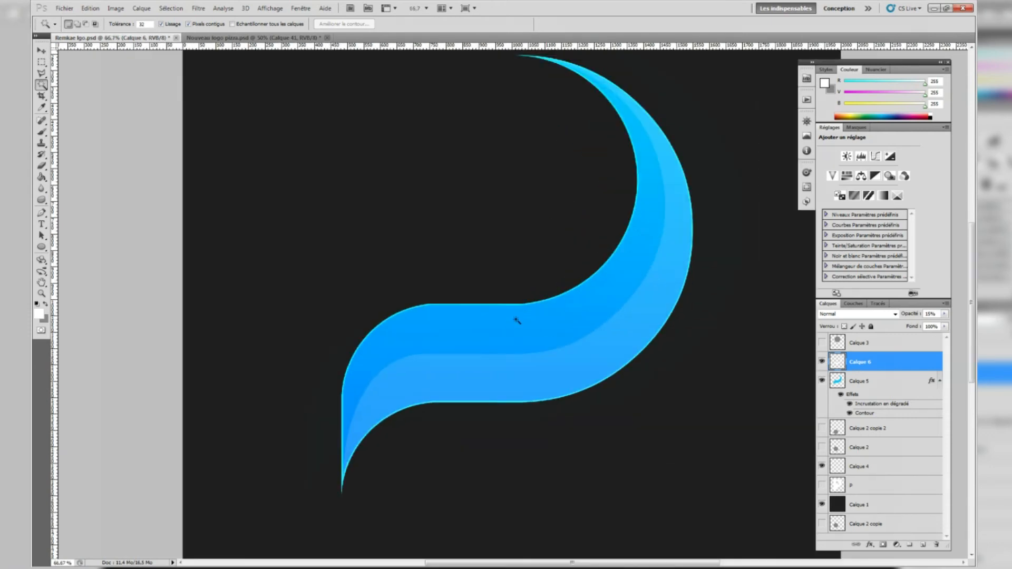
pyautogui.click(74, 10)
pyautogui.click(106, 155)
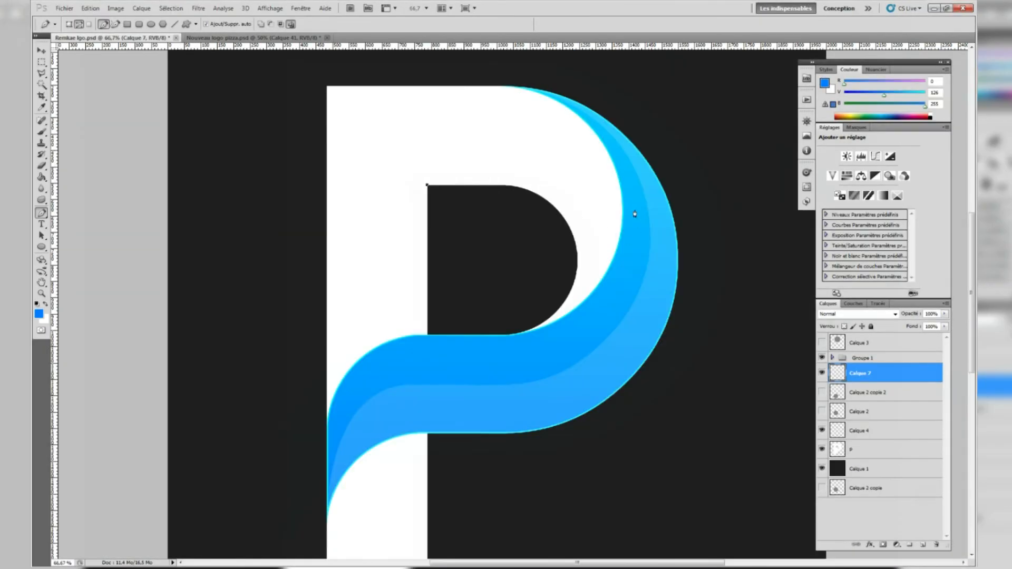
# Draw a curved Pen path on Calque 7 from the P's inner corner to the blue band and stroke it with the blue brush.
pyautogui.moveTo(635, 210); pyautogui.dragTo(708, 314)
pyautogui.click(41, 132)
pyautogui.click(80, 24)
pyautogui.press('Return')
pyautogui.press('Return')
pyautogui.press('Delete')
# Close Calque 7's outline freehand inside the P, select the enclosed area and paint it blue.
pyautogui.moveTo(449, 291); pyautogui.dragTo(435, 197)
pyautogui.keyDown('ctrl'); pyautogui.click(429, 184); pyautogui.keyUp('ctrl')
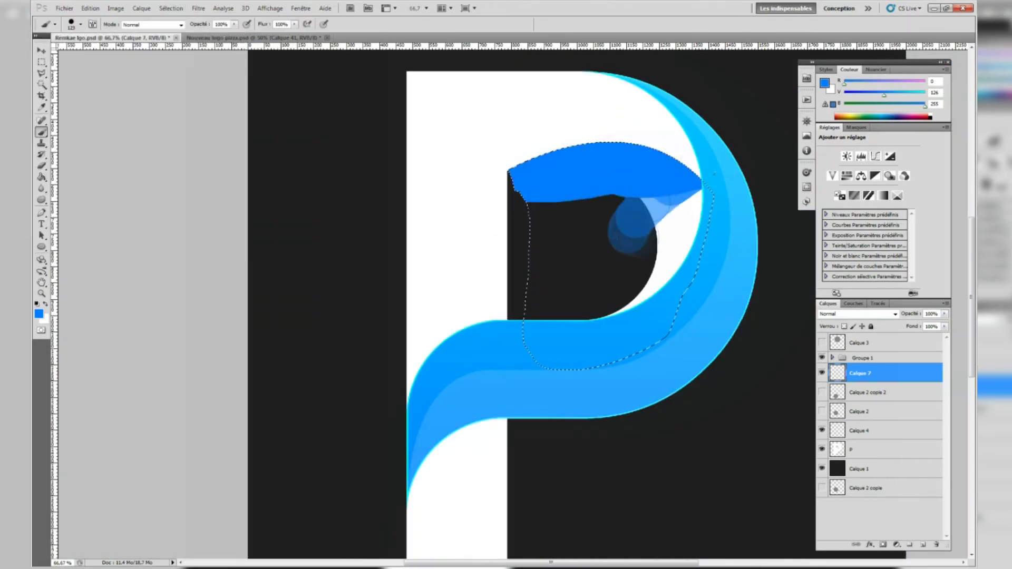
pyautogui.press('w')
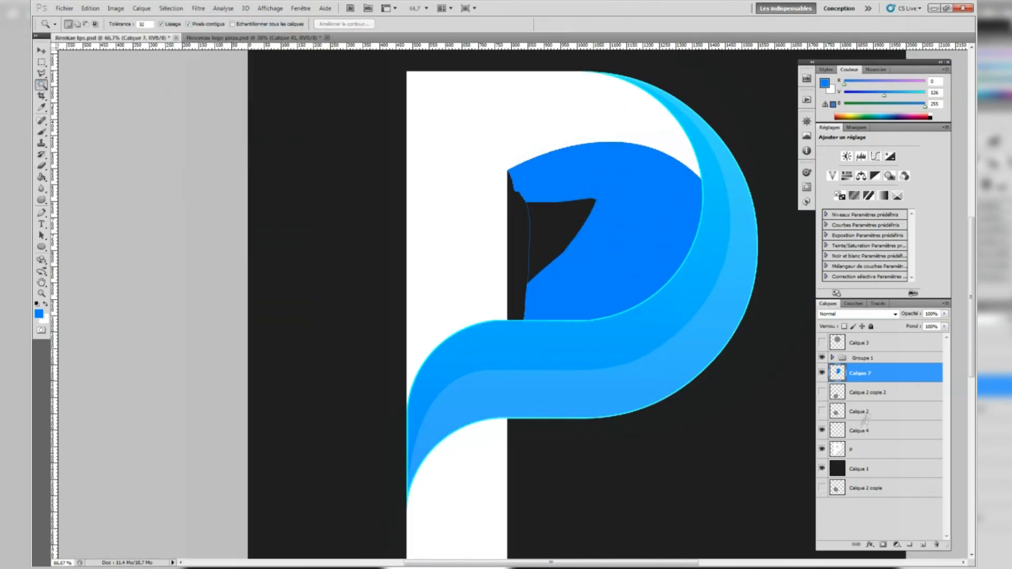
# Select the P's inner opening from the P layer, delete the overflowing blue from Calque 7 and deselect.
pyautogui.hotkey('alt', '[')
pyautogui.hotkey('alt', '[')
pyautogui.hotkey('alt', '[')
pyautogui.hotkey('alt', '[')
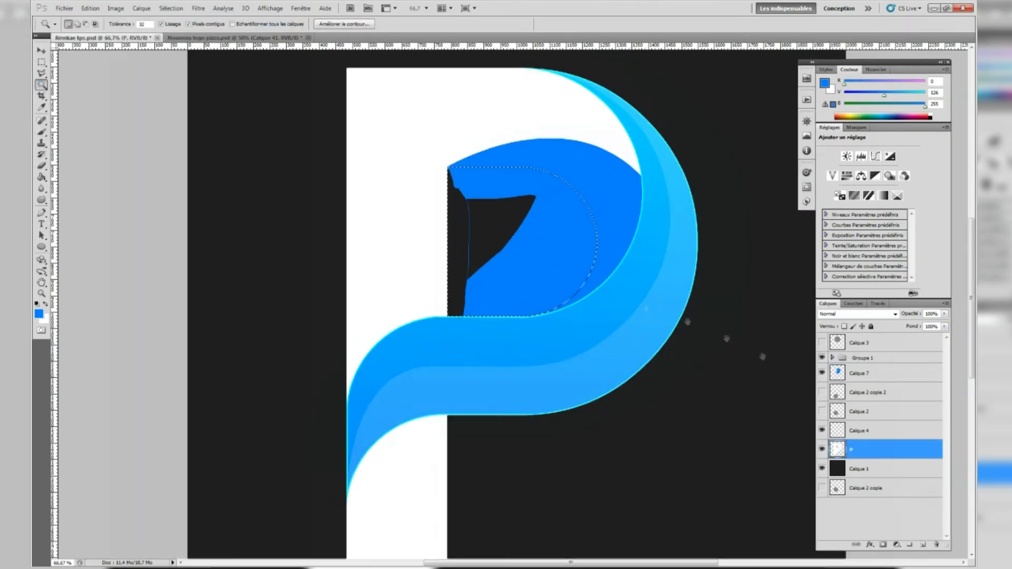
pyautogui.hotkey('alt', ']')
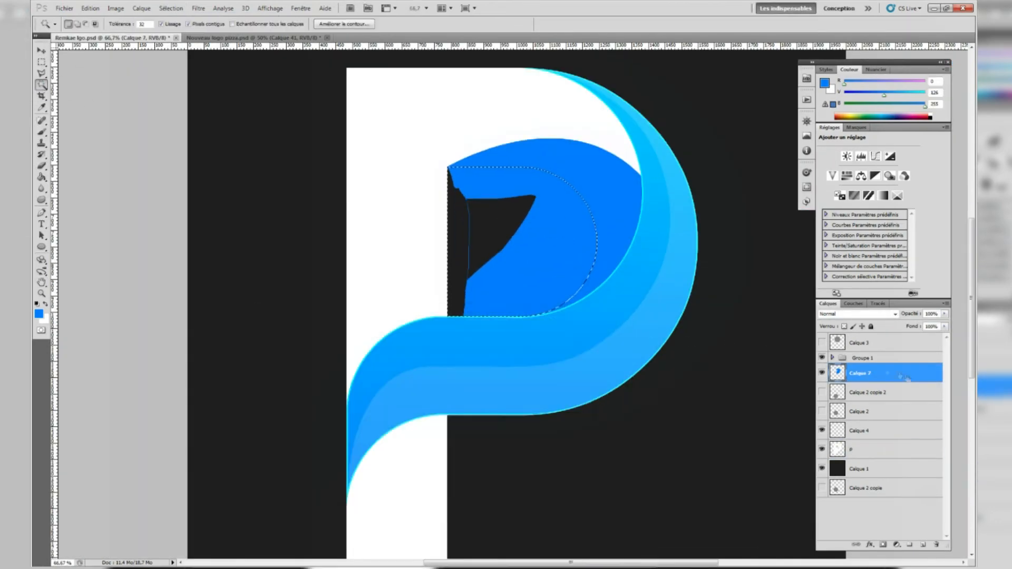
pyautogui.hotkey('ctrl', 'd')
# Add a gradient overlay to Calque 7 and turn Calque 5's gradient overlay to run horizontally.
pyautogui.doubleClick(886, 373)
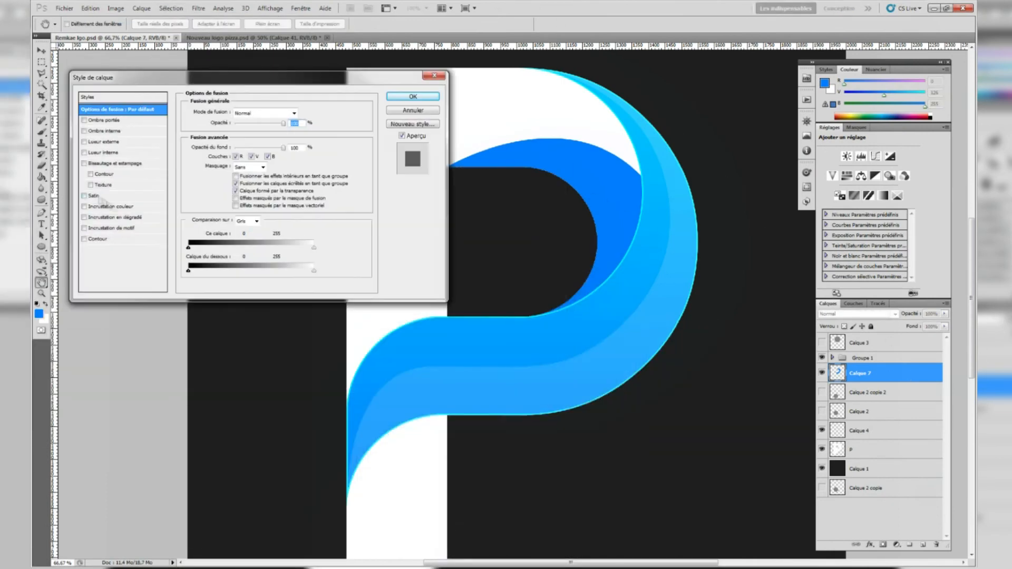
pyautogui.click(107, 234)
pyautogui.press('Return')
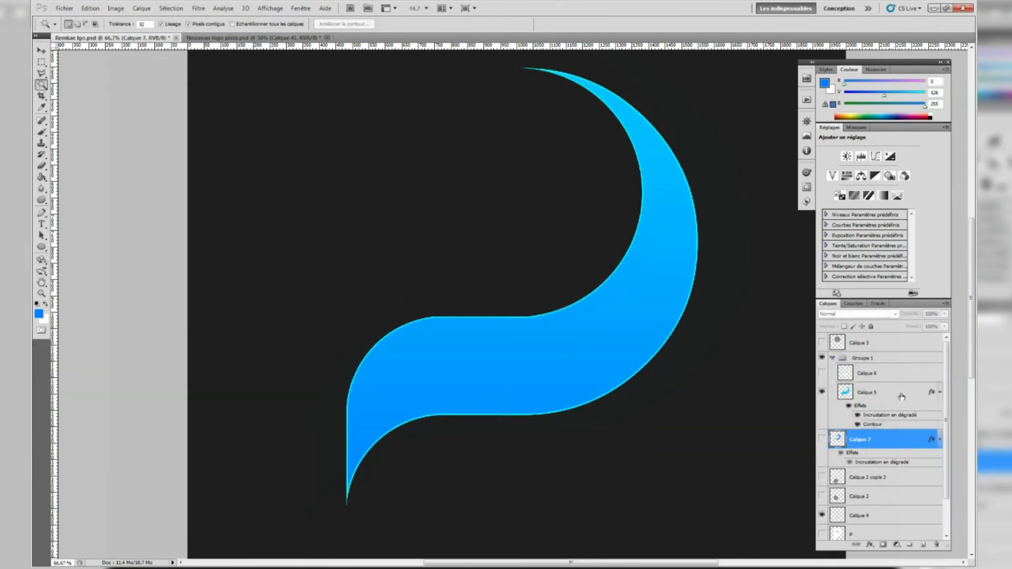
pyautogui.doubleClick(890, 415)
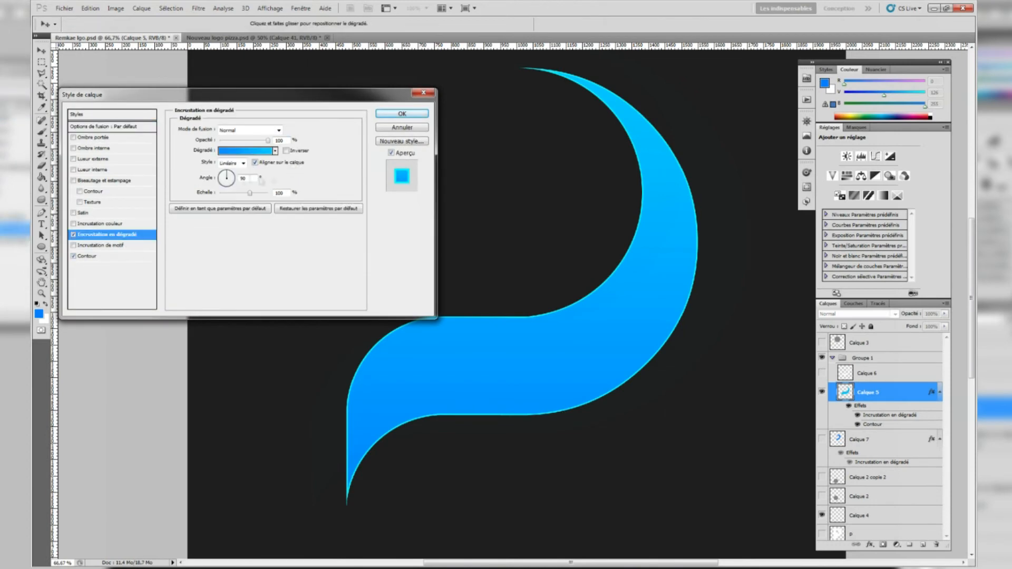
pyautogui.press('Return')
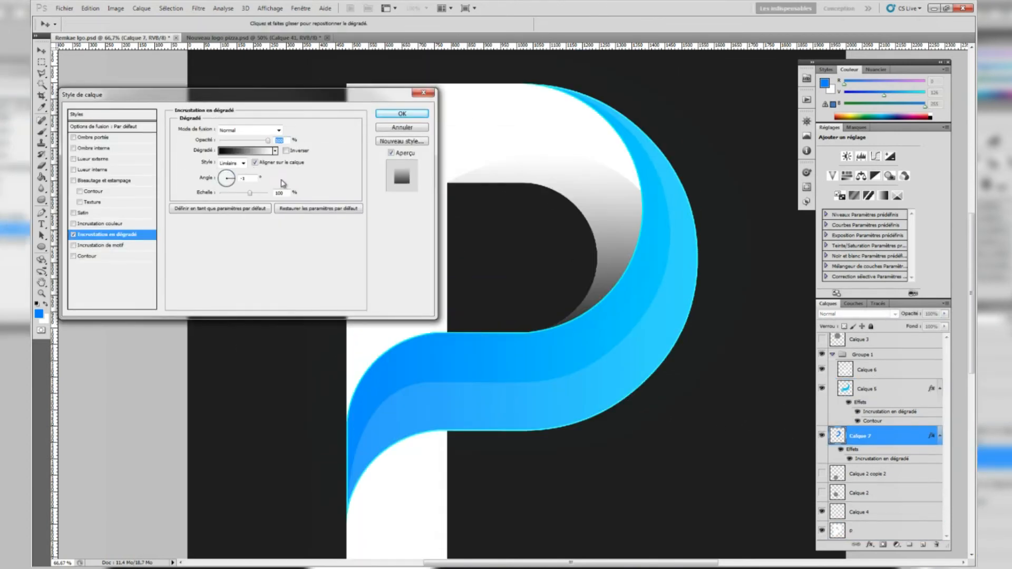
# Set Calque 7's gradient angle to 0° and colour its stops with blues from the band, ending in #00beff.
pyautogui.click(237, 156)
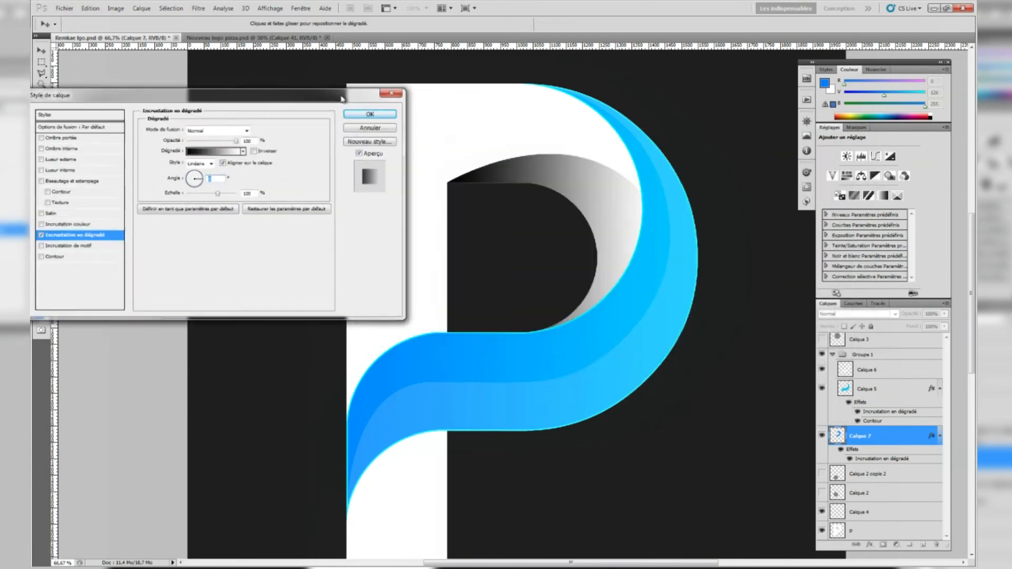
pyautogui.click(678, 389)
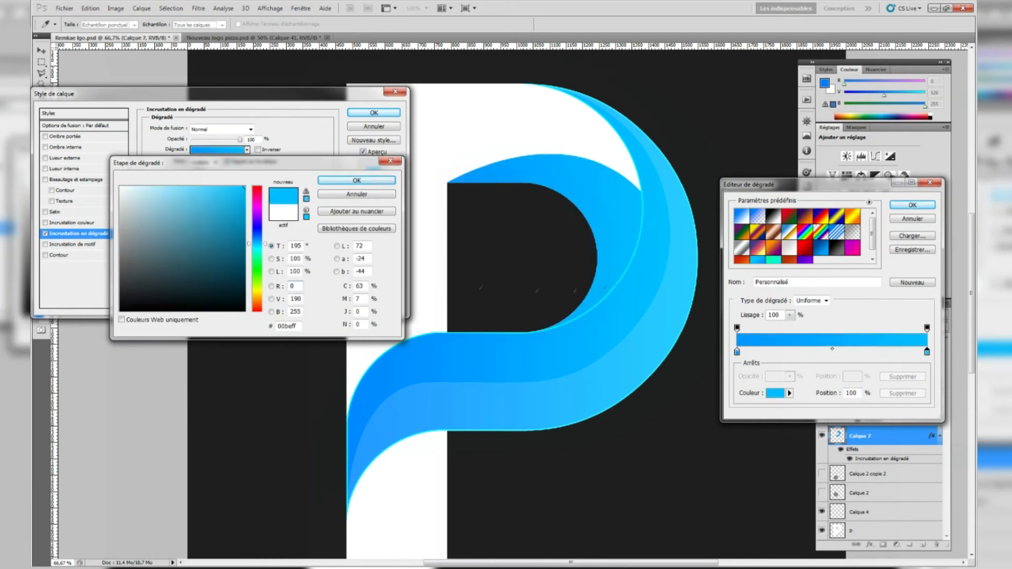
pyautogui.press('Return')
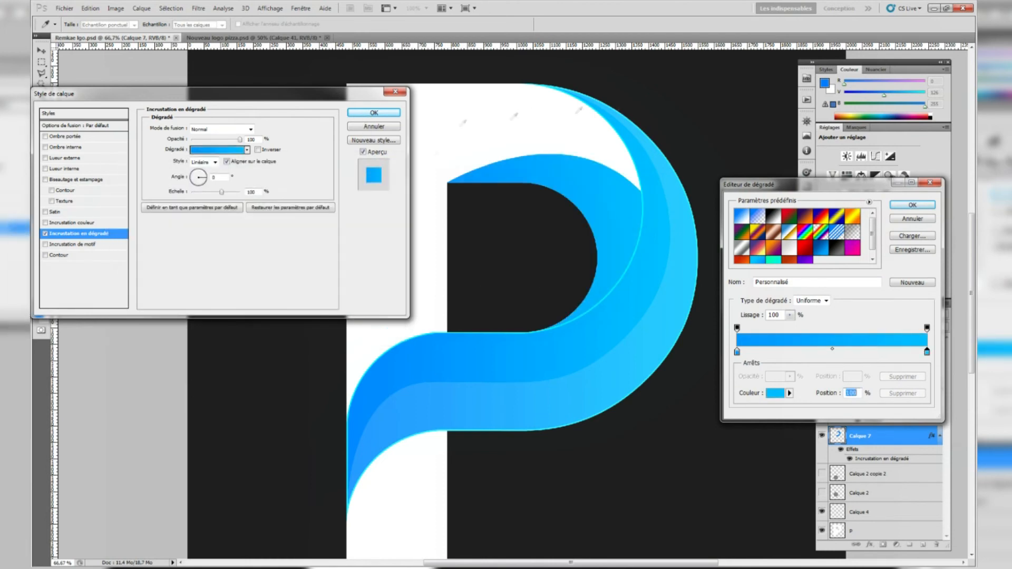
pyautogui.press('Return')
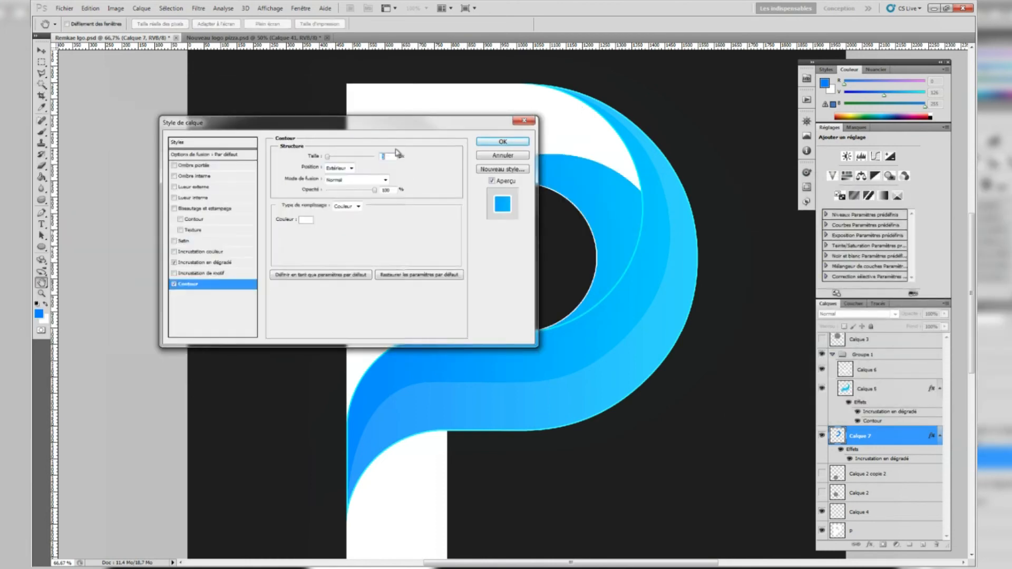
# Give Calque 7 a 1 px cyan outline and group it with a new empty layer, Calque 8, above it.
pyautogui.click(340, 168)
pyautogui.click(340, 176)
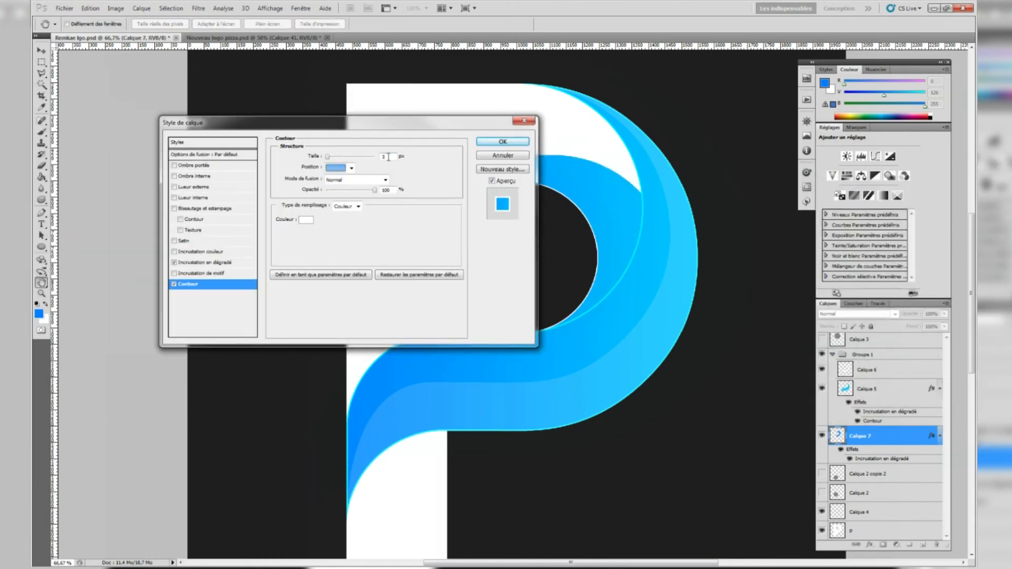
pyautogui.click(306, 221)
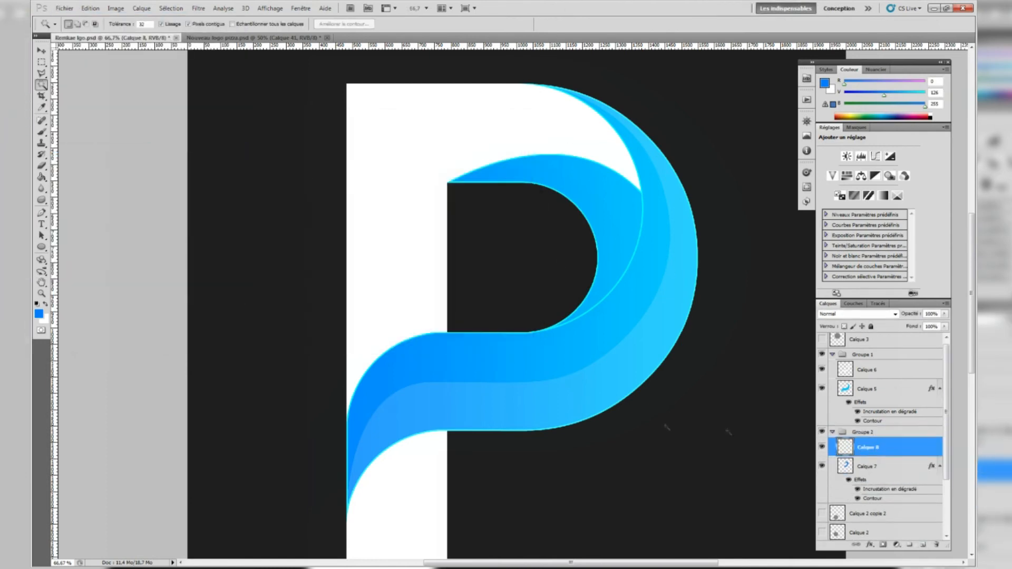
# Draw a curved Pen path on Calque 8 from the P's inner corner to the blue band and stroke it in white.
pyautogui.press('p')
pyautogui.press('x')
pyautogui.scroll(4, 487, 147)
pyautogui.click(257, 353)
pyautogui.scroll(-4, 564, 295)
pyautogui.moveTo(702, 384); pyautogui.dragTo(714, 520)
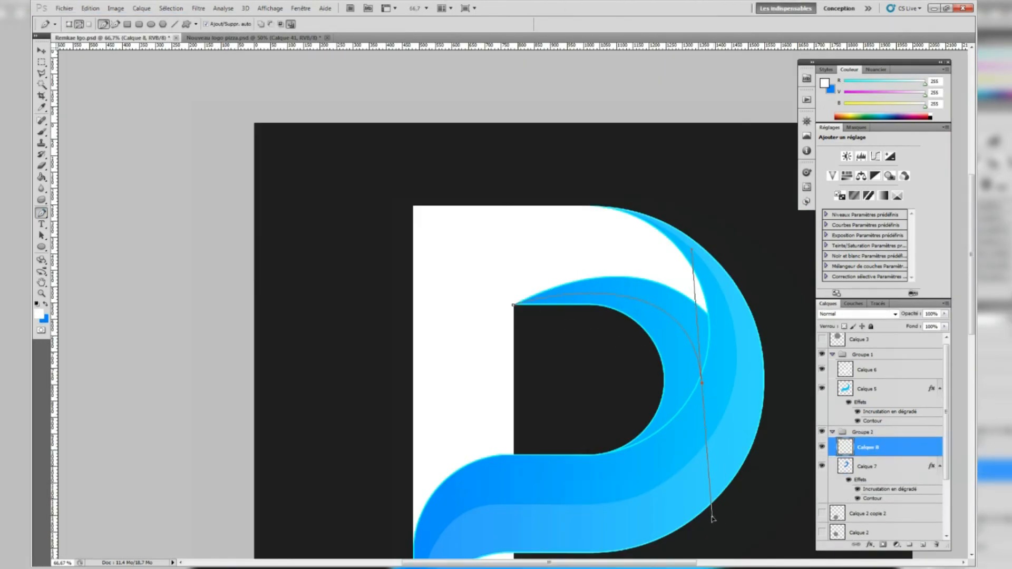
pyautogui.press('b')
pyautogui.click(81, 24)
pyautogui.press('Return')
pyautogui.press('Return')
pyautogui.press('Delete')
# Close Calque 8's white outline freehand, select the enclosed area, paint it white with a larger brush and deselect.
pyautogui.moveTo(565, 454); pyautogui.dragTo(529, 333)
pyautogui.scroll(4, 531, 316)
pyautogui.moveTo(577, 388)
pyautogui.mouseDown()
pyautogui.moveTo(524, 441)
pyautogui.moveTo(457, 263)
pyautogui.moveTo(593, 384)
pyautogui.mouseUp()
pyautogui.scroll(-3, 506, 243)
pyautogui.click(42, 84)
pyautogui.click(606, 274)
pyautogui.press('b')
pyautogui.click(80, 24)
pyautogui.click(90, 55)
pyautogui.click(170, 8)
pyautogui.click(218, 27)
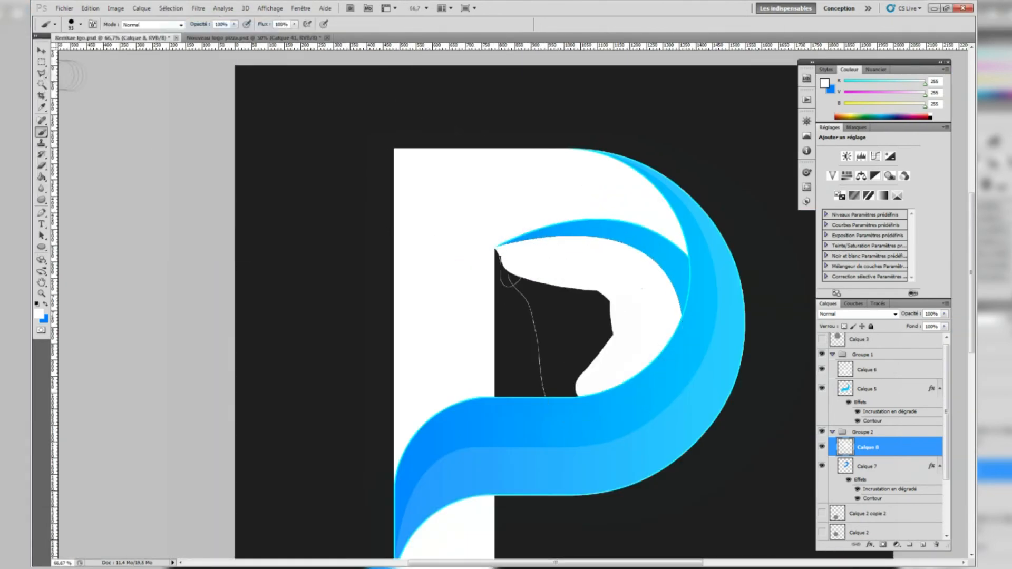
# Select the P's inner opening outside Calque 7's blue shape, delete the overflowing white from Calque 8 and deselect.
pyautogui.click(42, 84)
pyautogui.click(867, 466)
pyautogui.scroll(-2, 867, 470)
pyautogui.click(867, 493)
pyautogui.click(563, 343)
pyautogui.scroll(2, 867, 464)
pyautogui.click(867, 446)
pyautogui.press('Delete')
pyautogui.hotkey('ctrl', 'd')
# Set Calque 8's opacity to 15% and choose a large brush for the Eraser.
pyautogui.moveTo(936, 316); pyautogui.dragTo(907, 319)
pyautogui.write('15')
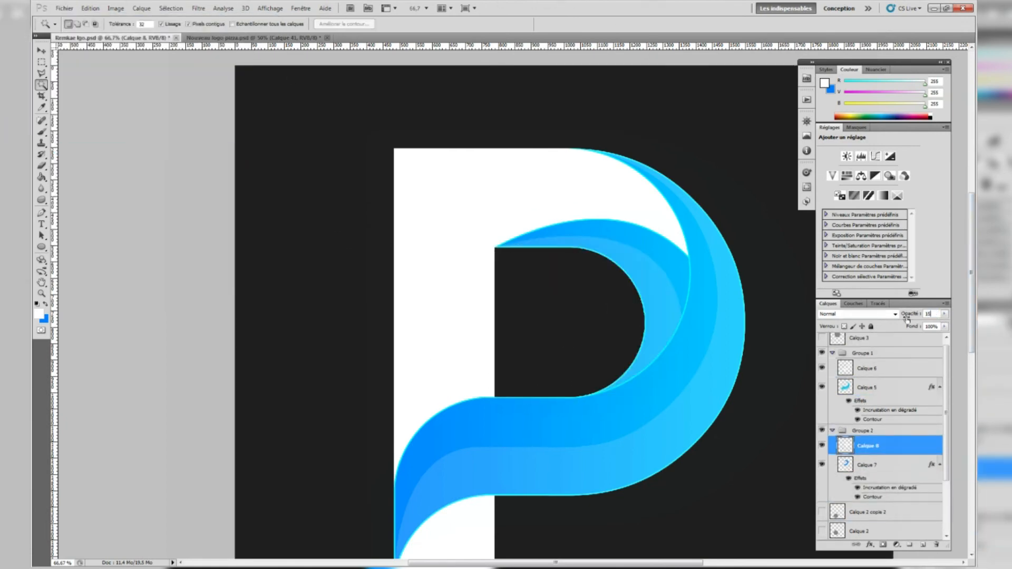
pyautogui.click(42, 166)
pyautogui.click(71, 24)
pyautogui.click(72, 24)
pyautogui.click(72, 23)
pyautogui.click(72, 24)
# Add a drop shadow to Calque 5 with a shorter distance and larger size, and reselect Calque 8.
pyautogui.doubleClick(899, 388)
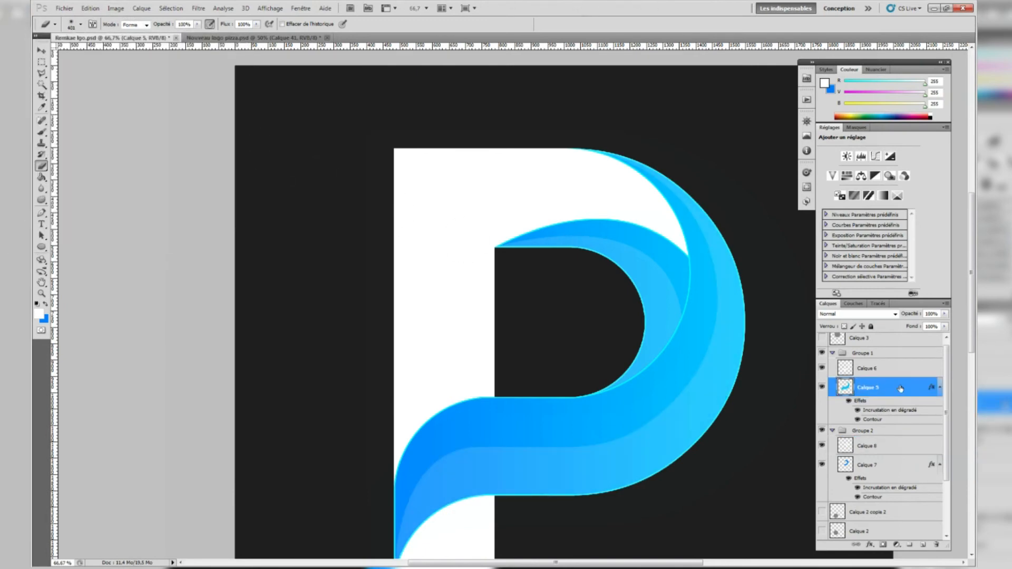
pyautogui.click(196, 165)
pyautogui.moveTo(323, 198); pyautogui.dragTo(319, 197)
pyautogui.moveTo(322, 217)
pyautogui.mouseDown()
pyautogui.moveTo(352, 218)
pyautogui.moveTo(336, 218)
pyautogui.mouseUp()
pyautogui.click(867, 446)
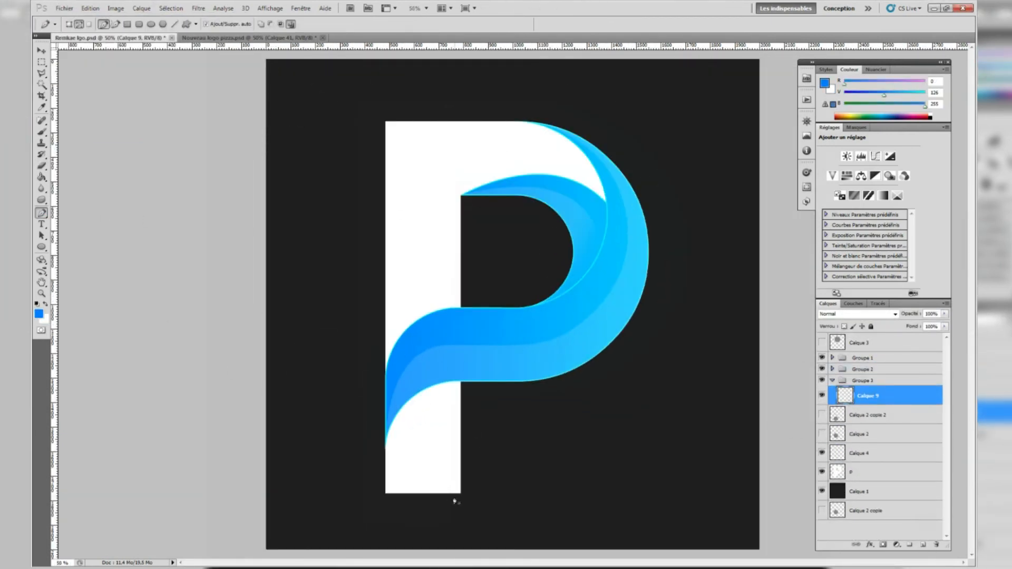
pyautogui.hotkey('ctrl', '+')
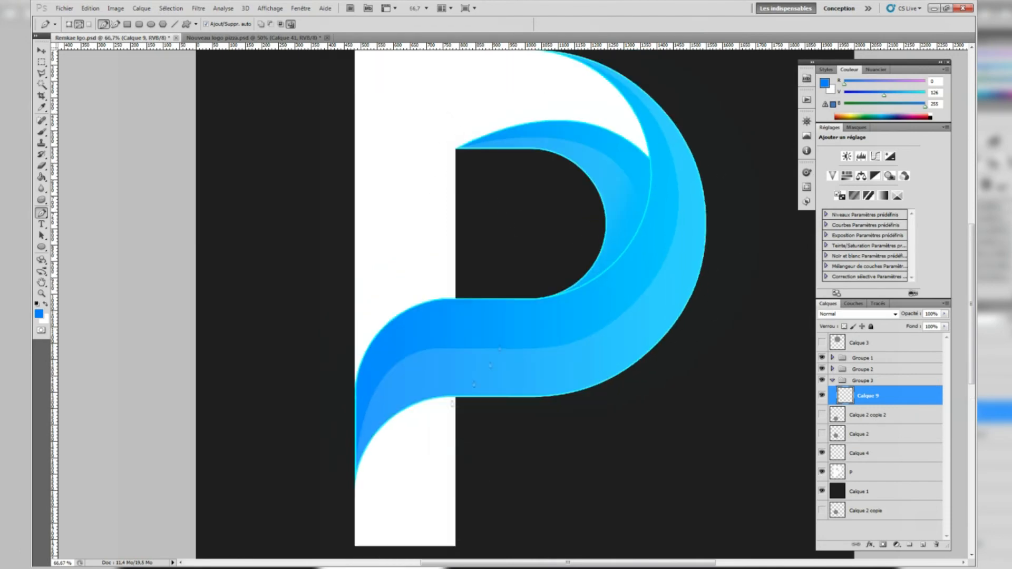
pyautogui.scroll(-2, 466, 404)
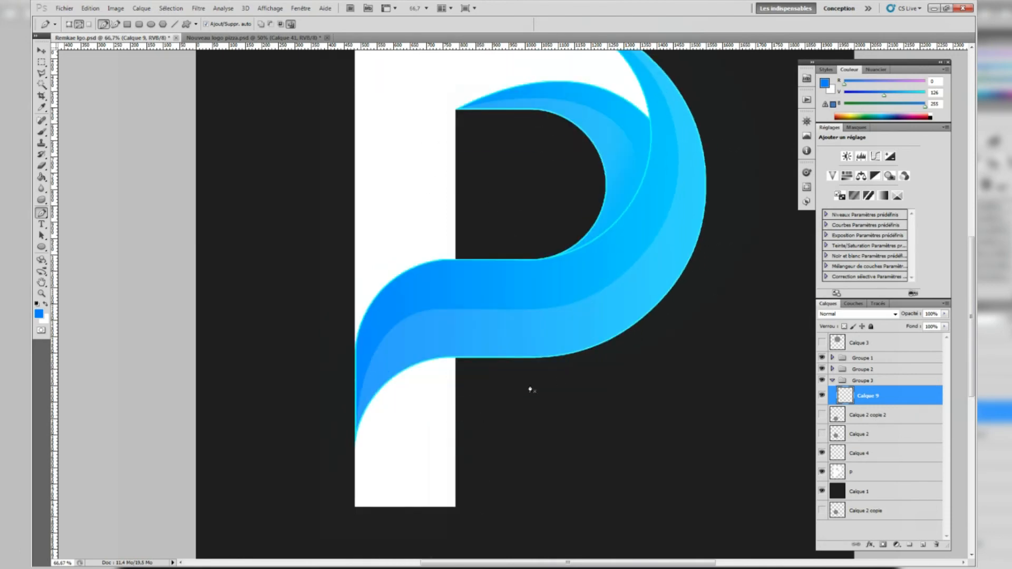
pyautogui.scroll(4, 532, 377)
pyautogui.click(578, 299)
pyautogui.scroll(-5, 578, 302)
pyautogui.scroll(1, 469, 500)
pyautogui.scroll(-3, 469, 501)
pyautogui.moveTo(459, 431); pyautogui.dragTo(458, 548)
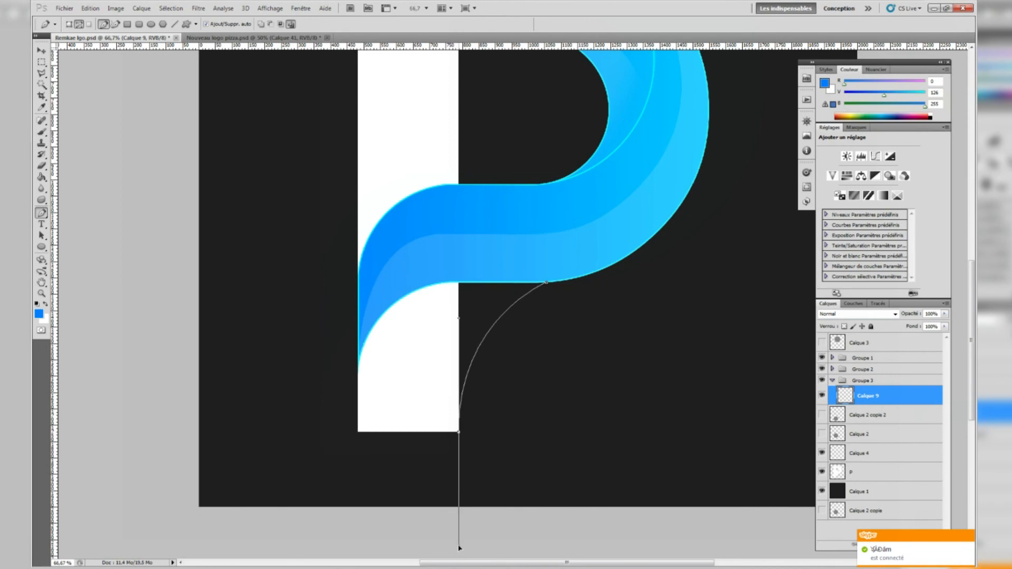
pyautogui.click(171, 8)
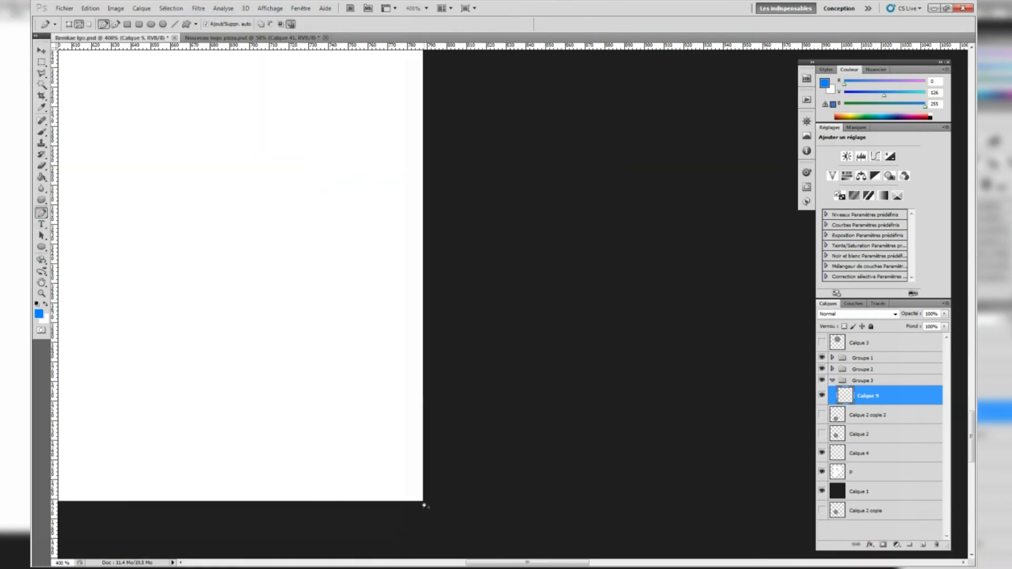
# Draw a curved Pen path on Calque 9 from the P stem's bottom corner to the band's lower edge and stroke it blue.
pyautogui.click(425, 505)
pyautogui.scroll(-3, 579, 346)
pyautogui.moveTo(629, 220); pyautogui.dragTo(771, 135)
pyautogui.press('b')
pyautogui.press('Return')
pyautogui.press('Delete')
# Draw a second curved path from the stem's bottom corner across the white stem up to the band and stroke it blue.
pyautogui.press('p')
pyautogui.scroll(3, 493, 447)
pyautogui.click(494, 439)
pyautogui.scroll(-4, 422, 267)
pyautogui.moveTo(402, 200); pyautogui.dragTo(424, 105)
pyautogui.press('b')
pyautogui.press('Return')
pyautogui.press('Delete')
pyautogui.scroll(5, 521, 193)
pyautogui.scroll(-5, 565, 192)
pyautogui.scroll(5, 565, 192)
pyautogui.scroll(-2, 283, 117)
pyautogui.press('l')
pyautogui.click(369, 71)
pyautogui.click(109, 88)
pyautogui.doubleClick(253, 108)
# Select the area enclosed by the two blue curves on Calque 9, paint it blue with a larger brush and deselect.
pyautogui.click(42, 85)
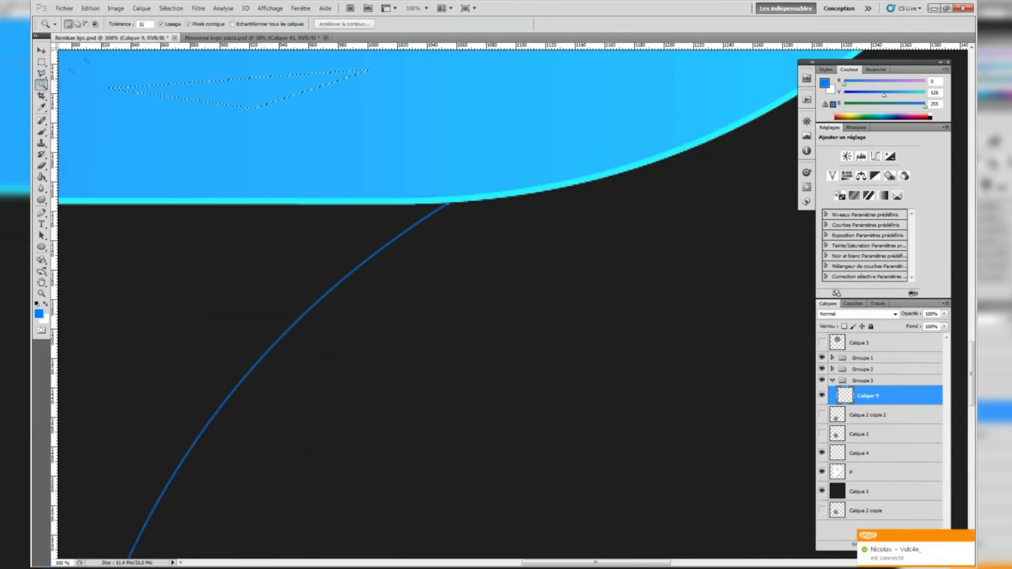
pyautogui.scroll(-3, 281, 81)
pyautogui.click(280, 82)
pyautogui.press('b')
pyautogui.click(80, 23)
pyautogui.scroll(3, 287, 158)
pyautogui.click(171, 8)
pyautogui.click(174, 47)
pyautogui.moveTo(201, 300); pyautogui.dragTo(288, 103)
pyautogui.click(170, 8)
pyautogui.click(200, 29)
# Add a gradient overlay at a 0° angle to Calque 9.
pyautogui.moveTo(650, 562); pyautogui.dragTo(625, 562)
pyautogui.moveTo(971, 375); pyautogui.dragTo(971, 358)
pyautogui.doubleClick(899, 395)
pyautogui.click(213, 261)
pyautogui.moveTo(329, 125); pyautogui.dragTo(596, 280)
pyautogui.moveTo(596, 352); pyautogui.dragTo(648, 360)
# Colour both stops of Calque 9's gradient with blues sampled from the curved band and apply the style.
pyautogui.click(596, 332)
pyautogui.doubleClick(737, 351)
pyautogui.moveTo(263, 163); pyautogui.dragTo(643, 275)
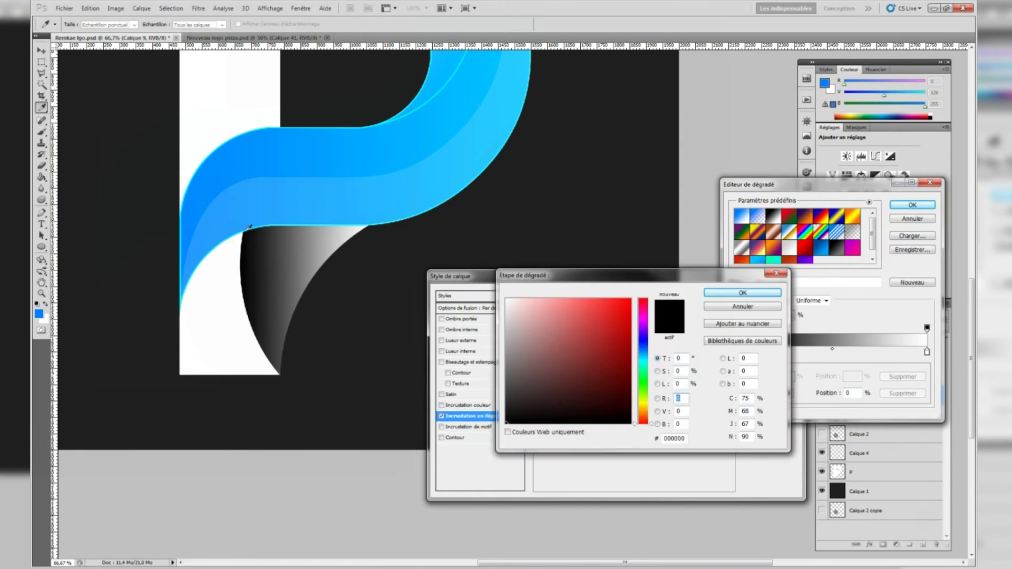
pyautogui.click(250, 172)
pyautogui.press('Return')
pyautogui.doubleClick(926, 351)
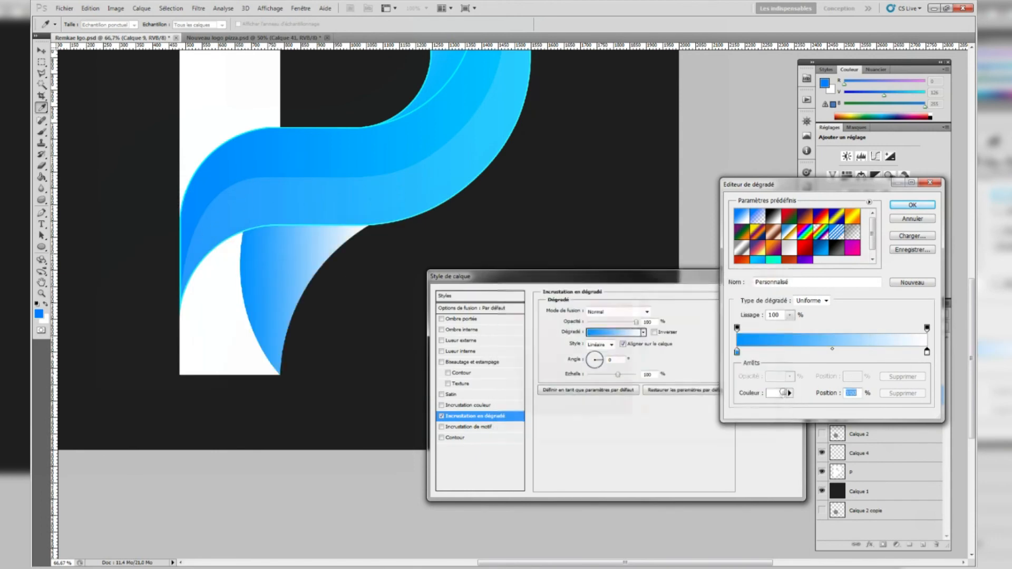
pyautogui.click(374, 170)
pyautogui.press('Return')
pyautogui.press('Return')
pyautogui.press('Return')
# Add a cyan outline to Calque 9's blue shape in its layer style.
pyautogui.doubleClick(891, 398)
pyautogui.click(454, 437)
pyautogui.click(574, 373)
pyautogui.click(506, 298)
pyautogui.click(741, 293)
pyautogui.click(619, 322)
pyautogui.click(603, 338)
pyautogui.click(778, 298)
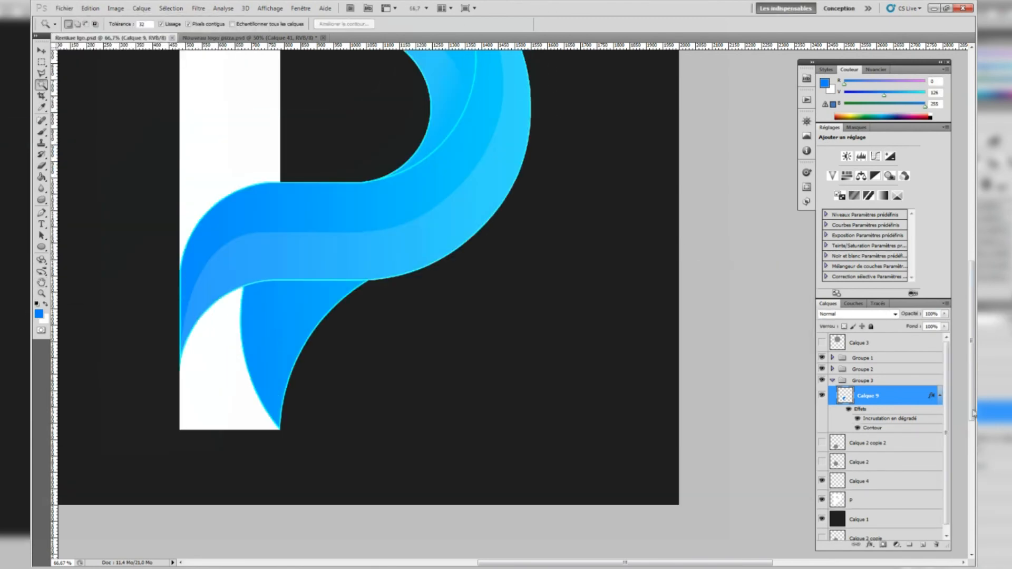
# Create Calque 10 above Calque 9 and draw a curved Pen path from the stem's bottom corner to the band's lower edge.
pyautogui.click(923, 544)
pyautogui.press('p')
pyautogui.hotkey('ctrl', '+')
pyautogui.hotkey('ctrl', '+')
pyautogui.scroll(1, 288, 416)
pyautogui.click(260, 501)
pyautogui.scroll(-2, 270, 497)
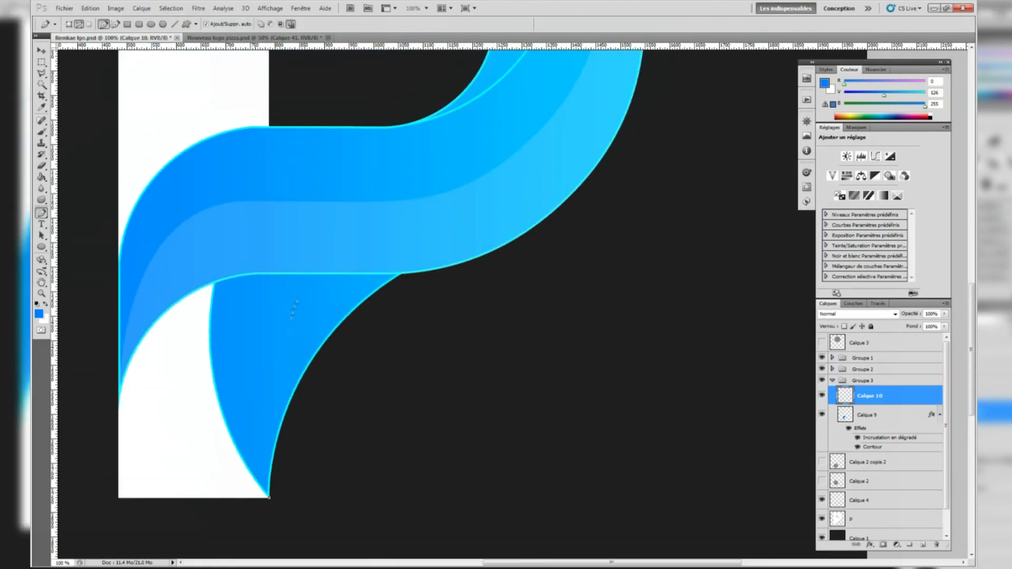
pyautogui.press('x')
pyautogui.moveTo(301, 273); pyautogui.dragTo(378, 199)
# Stroke the curved path on Calque 10 with a 1 px white brush.
pyautogui.click(41, 132)
pyautogui.press('Return')
pyautogui.hotkey('ctrl', 'z')
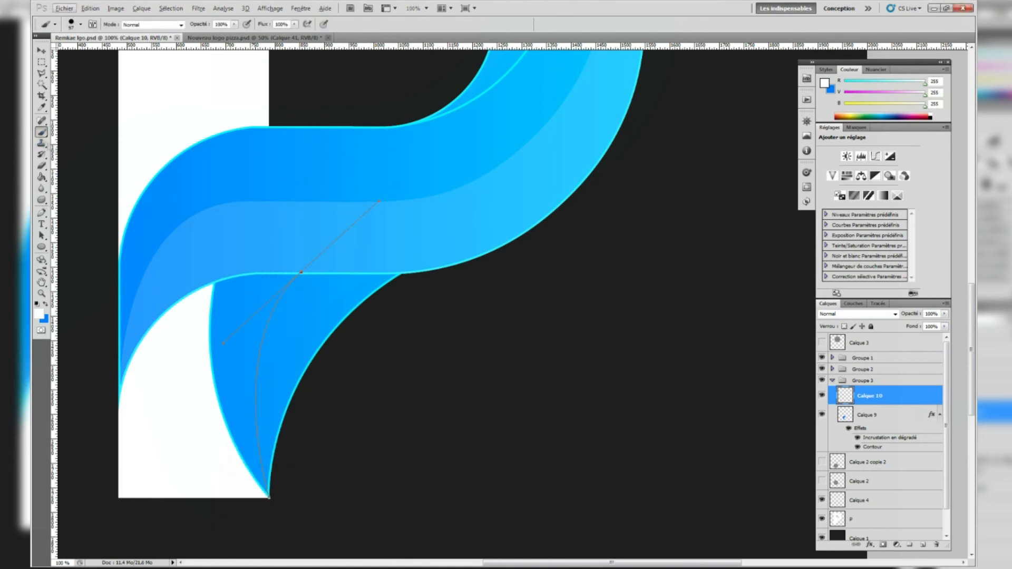
pyautogui.click(80, 25)
pyautogui.press('Return')
# Close Calque 10's white outline freehand around the outer side of the blue shape, from the band to the stem's bottom corner.
pyautogui.scroll(1, 296, 256)
pyautogui.scroll(-3, 534, 410)
pyautogui.moveTo(534, 288)
pyautogui.mouseDown()
pyautogui.moveTo(563, 398)
pyautogui.moveTo(459, 497)
pyautogui.moveTo(435, 422)
pyautogui.mouseUp()
pyautogui.scroll(5, 462, 500)
pyautogui.scroll(-4, 515, 388)
pyautogui.scroll(3, 500, 484)
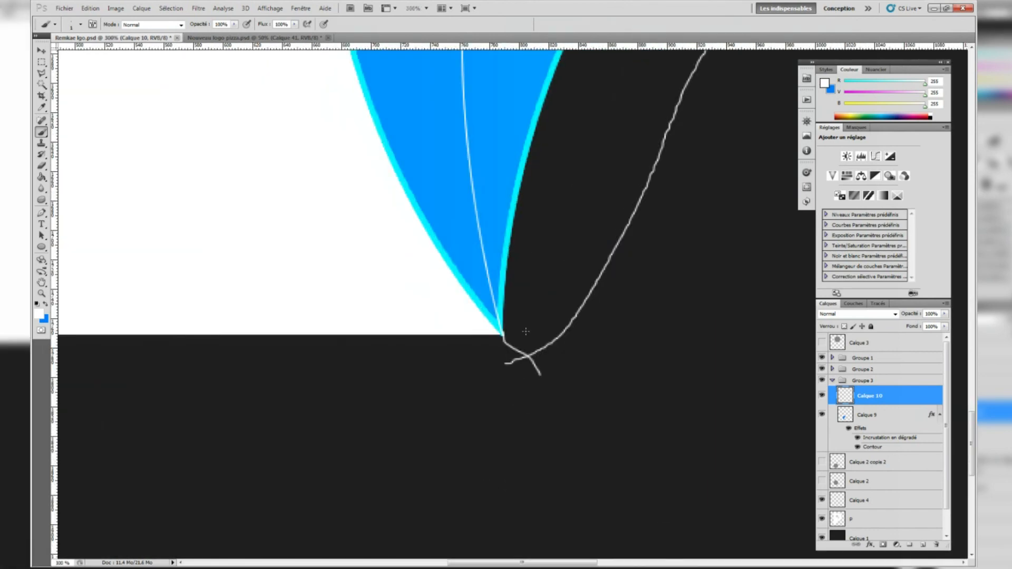
pyautogui.scroll(-3, 527, 334)
pyautogui.click(42, 74)
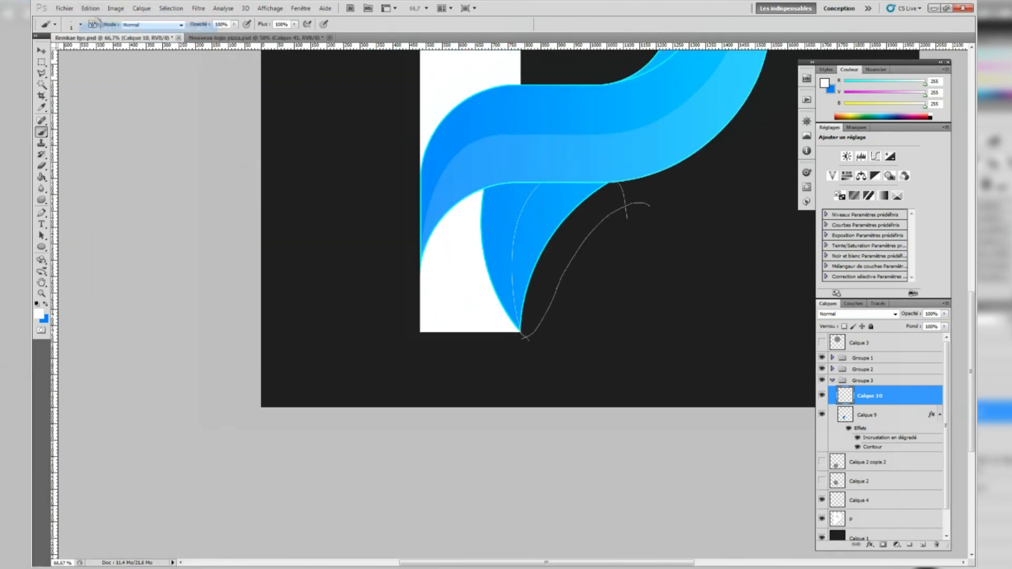
# Select the area enclosed by Calque 10's white outline with the wand and an inverted selection, and paint it solid white.
pyautogui.click(42, 84)
pyautogui.click(596, 285)
pyautogui.click(170, 8)
pyautogui.click(182, 49)
pyautogui.click(42, 132)
pyautogui.click(79, 24)
pyautogui.scroll(2, 548, 264)
pyautogui.moveTo(601, 243); pyautogui.dragTo(530, 372)
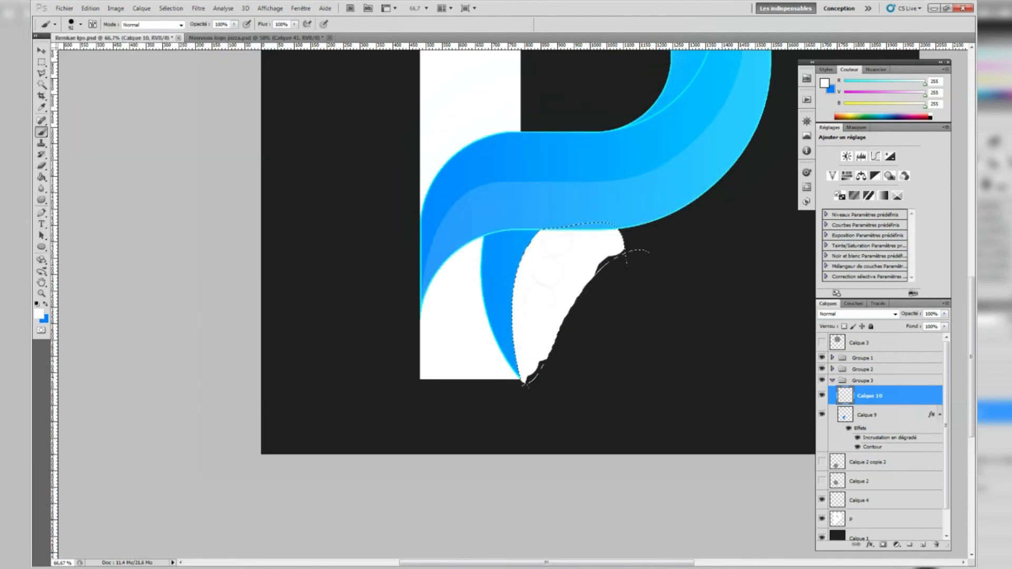
# Remove the part of Calque 10's white fill that lies outside Calque 9's blue shape and deselect.
pyautogui.click(869, 415)
pyautogui.click(870, 395)
pyautogui.press('Delete')
pyautogui.hotkey('ctrl', 'd')
# Set Calque 10's opacity to 15% and hide the white letter layer p.
pyautogui.click(910, 314)
pyautogui.write('15')
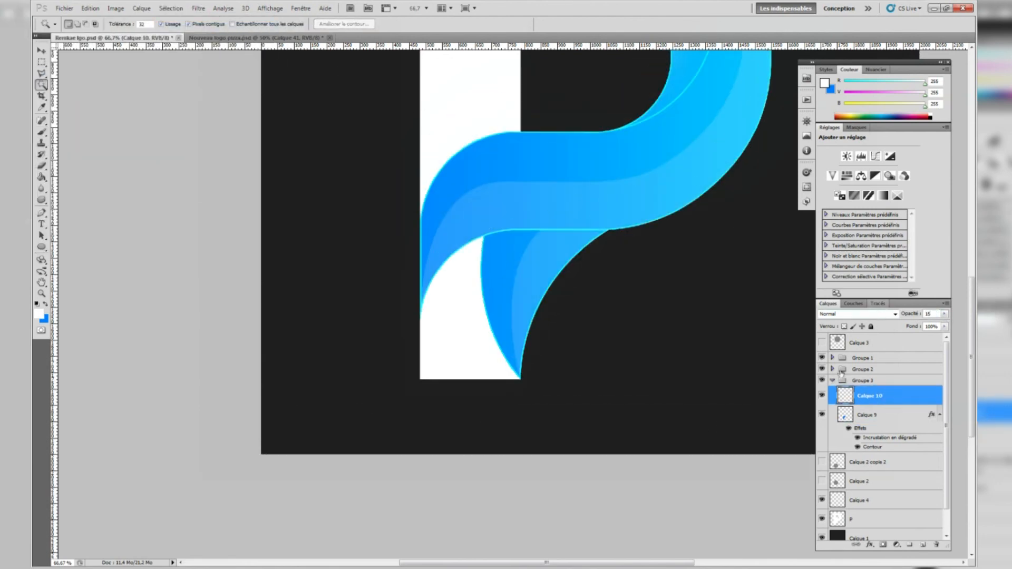
pyautogui.scroll(-2, 864, 432)
pyautogui.click(821, 493)
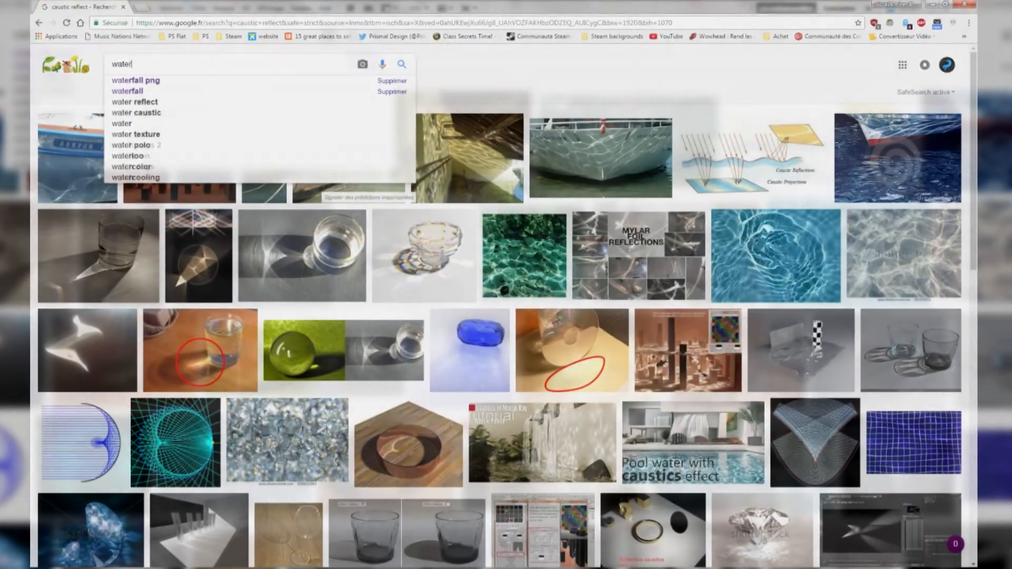
# Switch to Chrome, search Google Images for "water surface", and open the VideoBlocks blue water caustics image by itself.
pyautogui.write('surface')
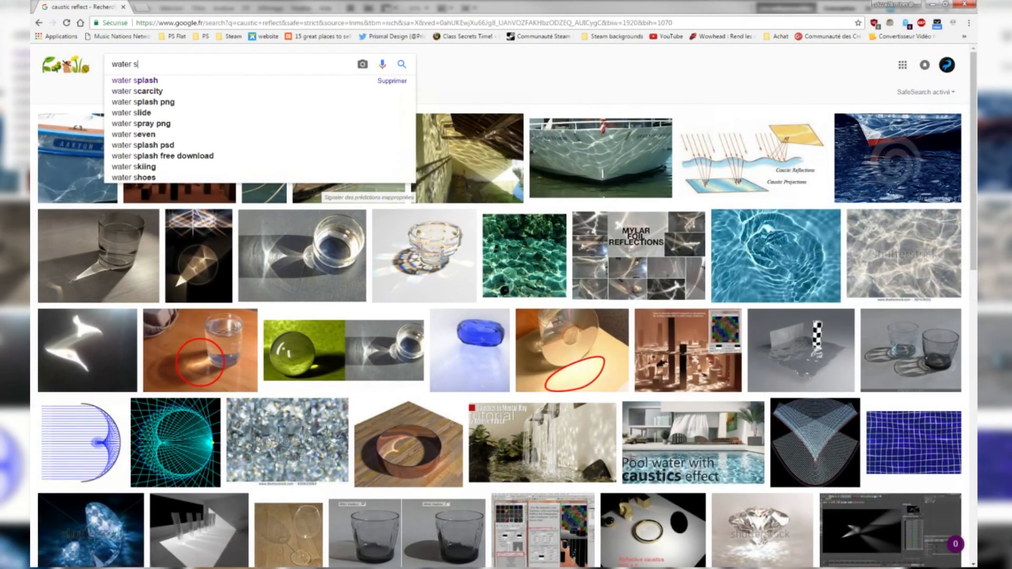
pyautogui.press('Return')
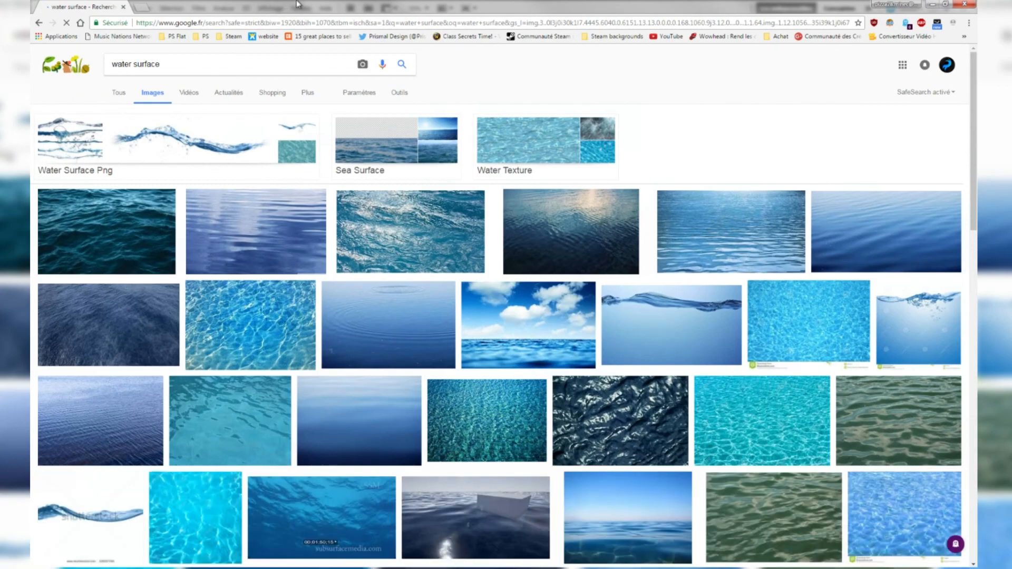
pyautogui.scroll(-6, 580, 257)
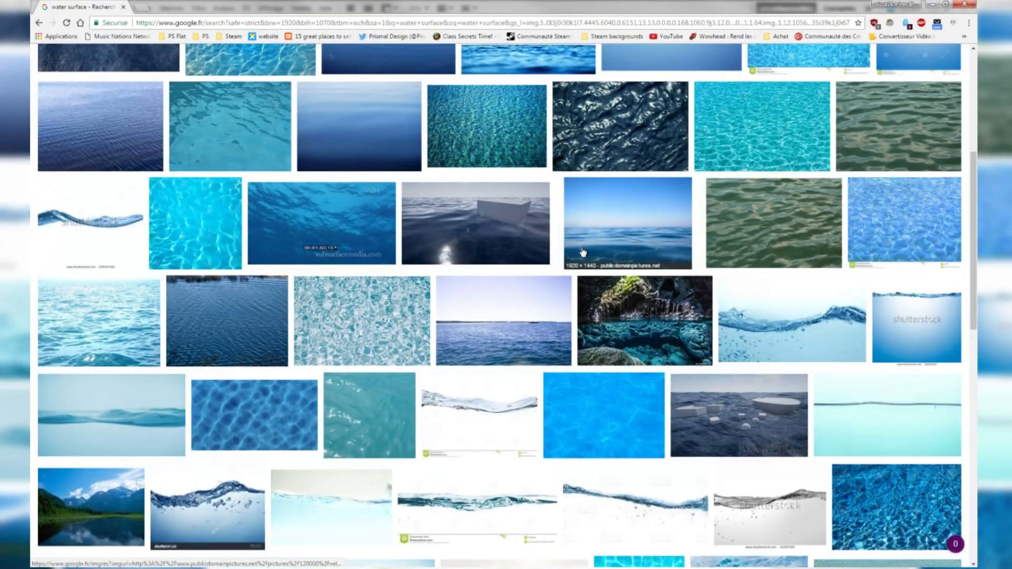
pyautogui.scroll(-5, 583, 252)
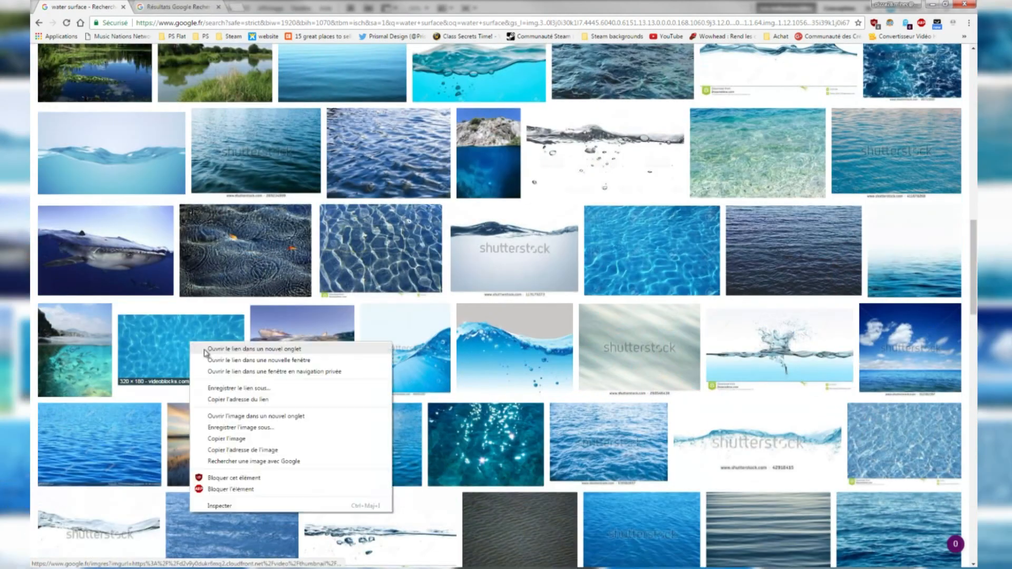
pyautogui.click(237, 346)
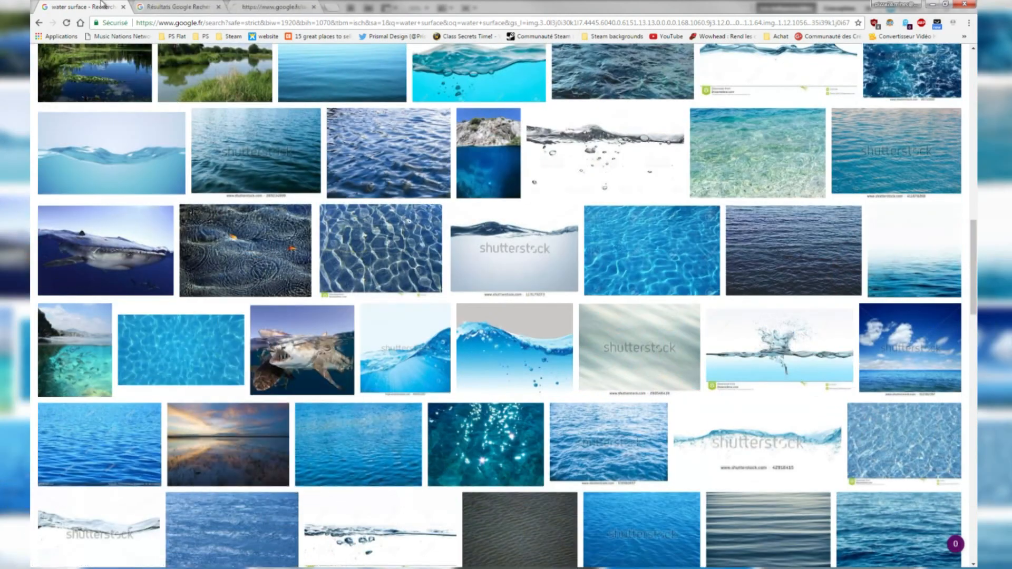
pyautogui.click(177, 6)
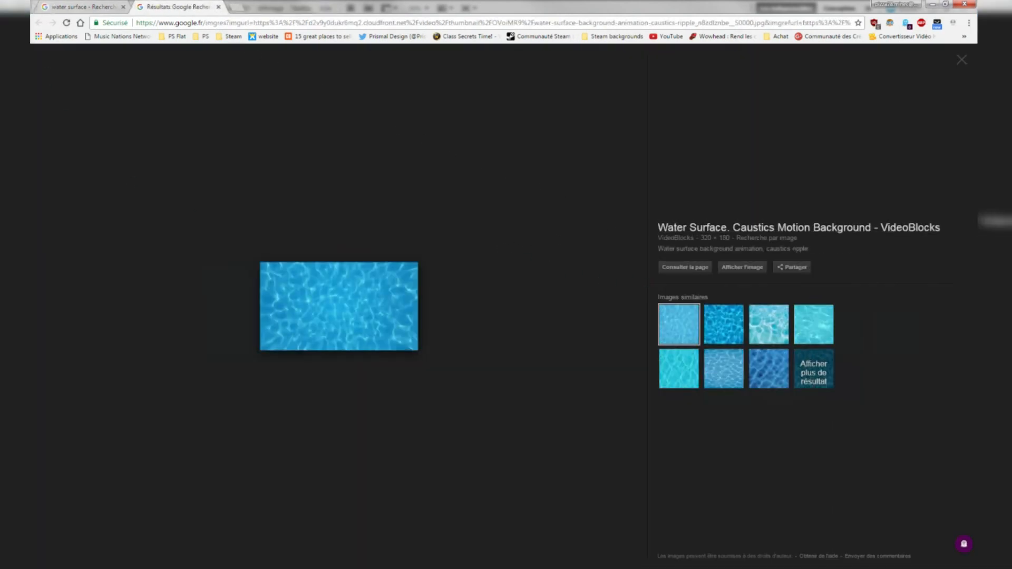
pyautogui.click(757, 267)
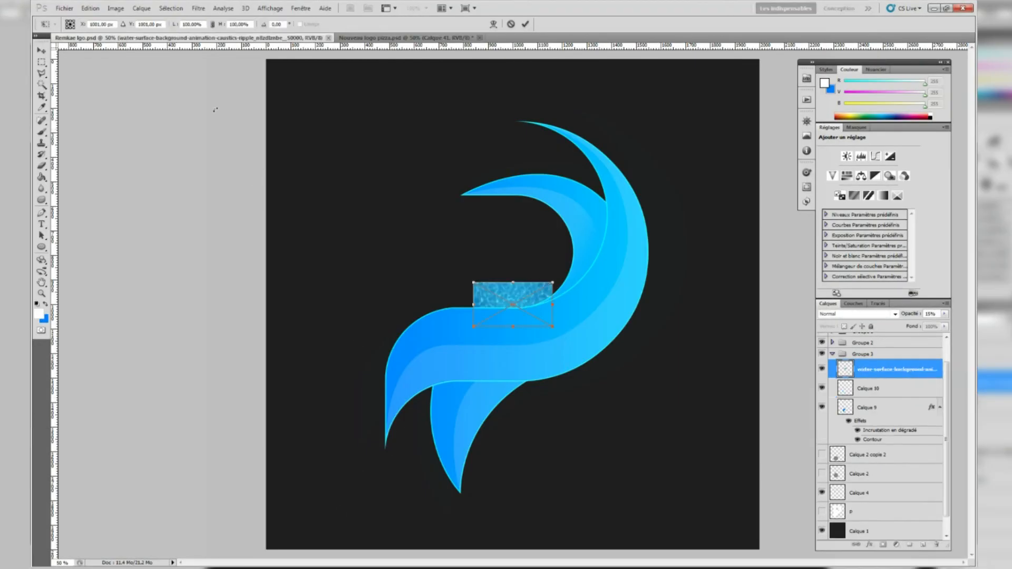
# Enlarge the placed water texture to cover the canvas width and the logo, and move its layer above Groupe 1.
pyautogui.moveTo(473, 283); pyautogui.dragTo(178, 117)
pyautogui.moveTo(551, 327); pyautogui.dragTo(816, 500)
pyautogui.press('Return')
pyautogui.press('w')
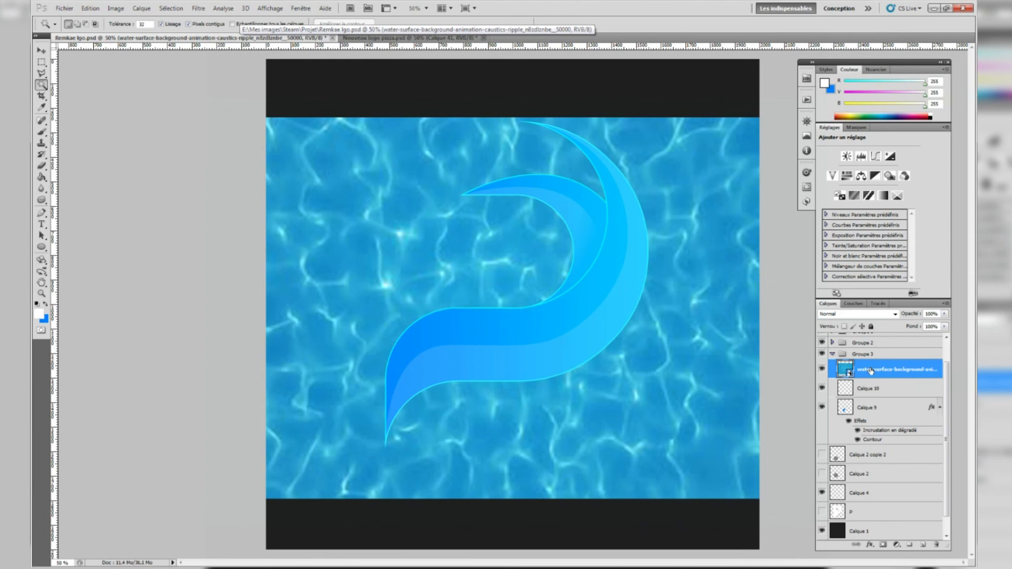
pyautogui.moveTo(871, 370)
pyautogui.mouseDown()
pyautogui.moveTo(872, 264)
pyautogui.moveTo(873, 358)
pyautogui.mouseUp()
pyautogui.click(833, 400)
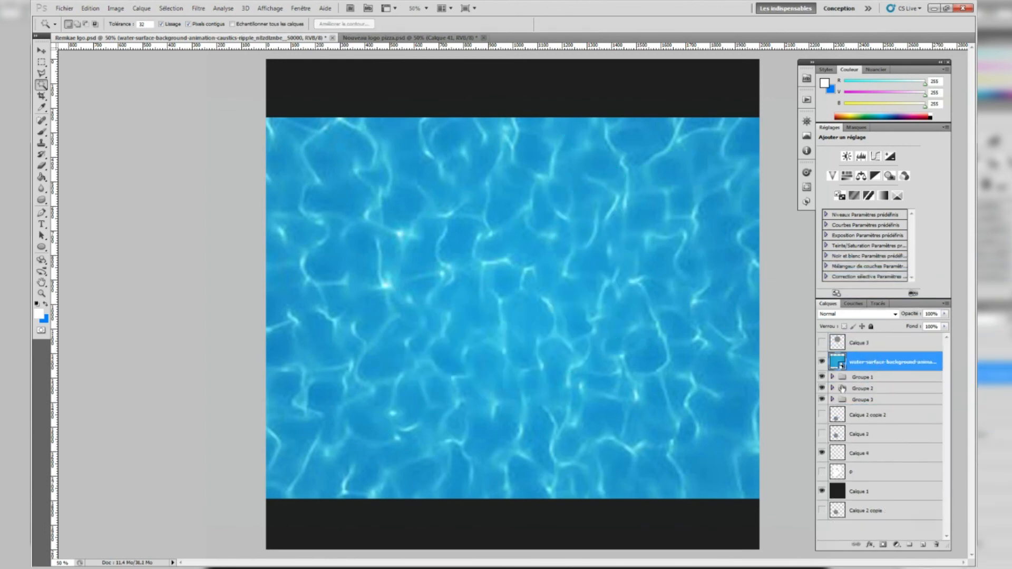
# Duplicate Groupe 1, Groupe 2 and Groupe 3 as hidden backup copies below Calque 2.
pyautogui.click(860, 377)
pyautogui.keyDown('shift'); pyautogui.click(877, 400); pyautogui.keyUp('shift')
pyautogui.moveTo(868, 401); pyautogui.dragTo(830, 456)
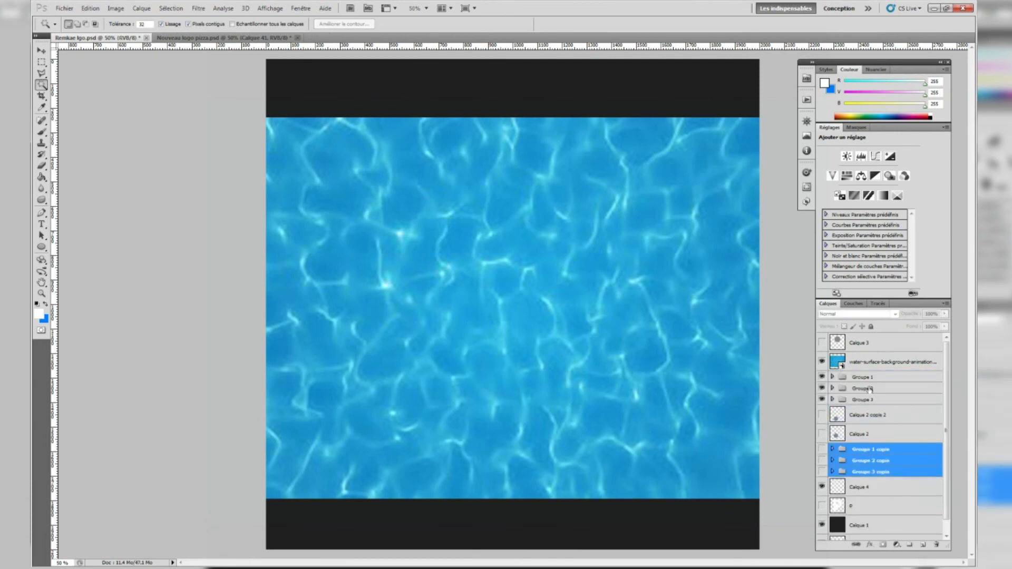
# Merge the original Groupe 1, Groupe 2 and Groupe 3 each into a single layer.
pyautogui.click(854, 377)
pyautogui.rightClick(849, 376)
pyautogui.click(904, 518)
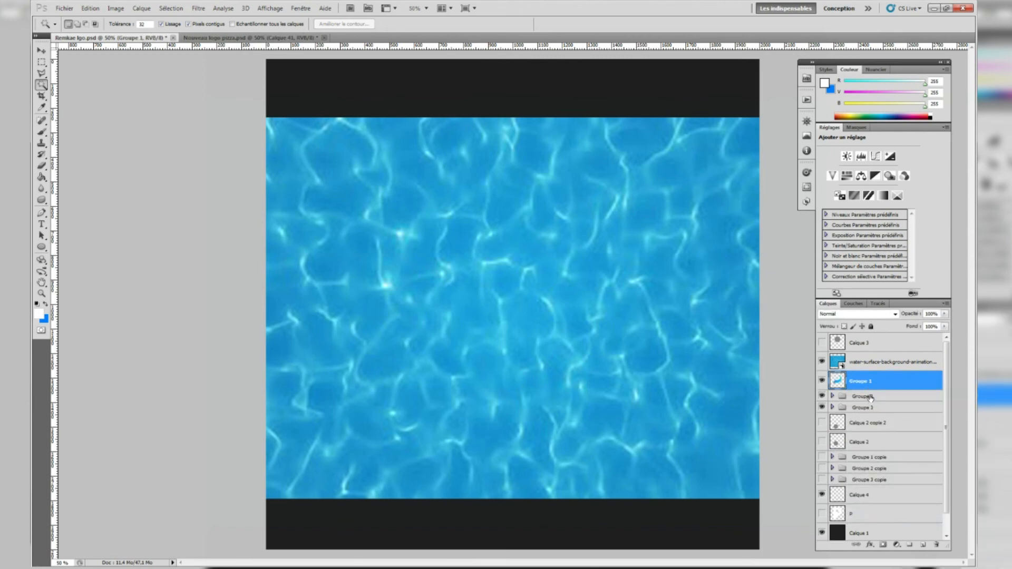
pyautogui.rightClick(865, 397)
pyautogui.click(896, 533)
pyautogui.rightClick(859, 419)
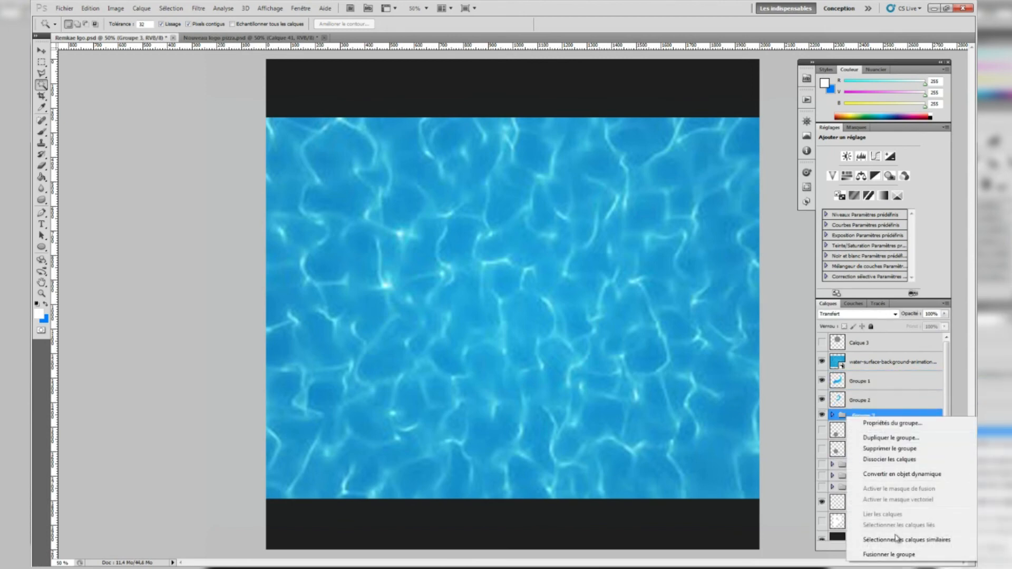
pyautogui.click(904, 536)
# Hide the water texture and merge the Groupe 1 and Groupe 2 layers down into Groupe 3.
pyautogui.click(852, 384)
pyautogui.click(821, 361)
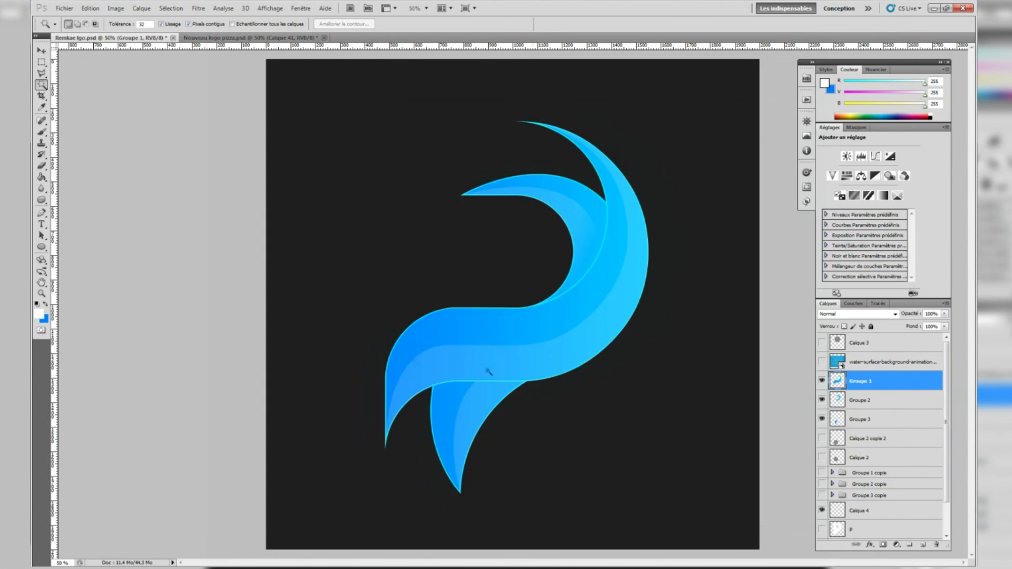
pyautogui.click(822, 381)
pyautogui.click(822, 381)
pyautogui.rightClick(881, 388)
pyautogui.click(896, 354)
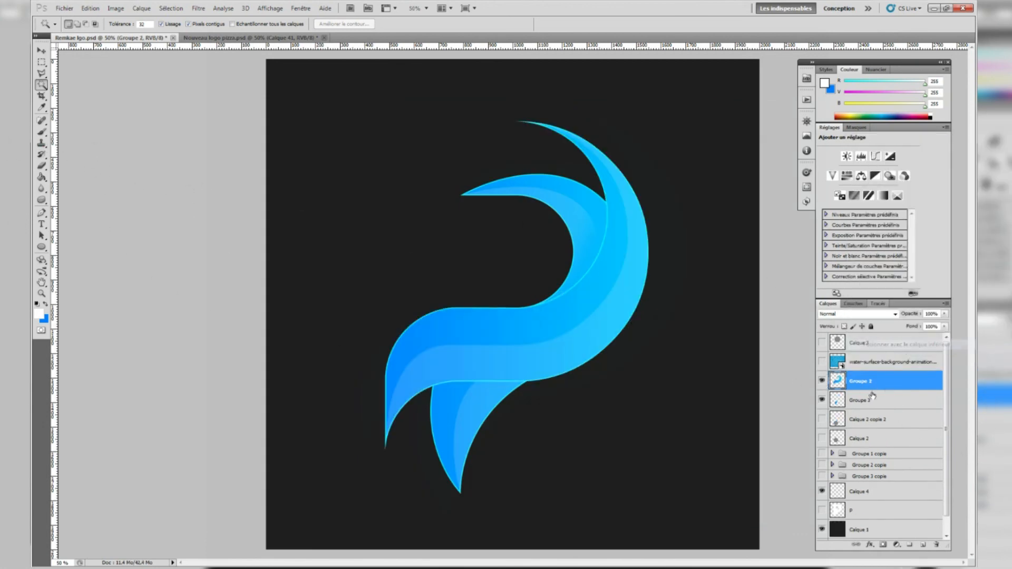
pyautogui.rightClick(881, 383)
pyautogui.click(895, 353)
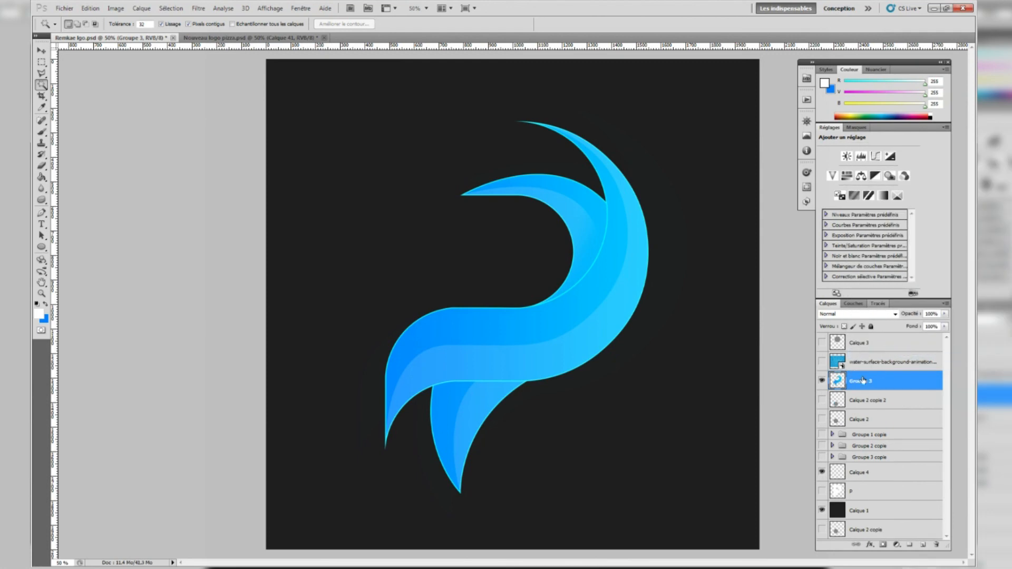
# Select the empty area around the logo on Groupe 3, hide that layer, and show the water texture.
pyautogui.click(821, 362)
pyautogui.click(821, 363)
pyautogui.click(358, 199)
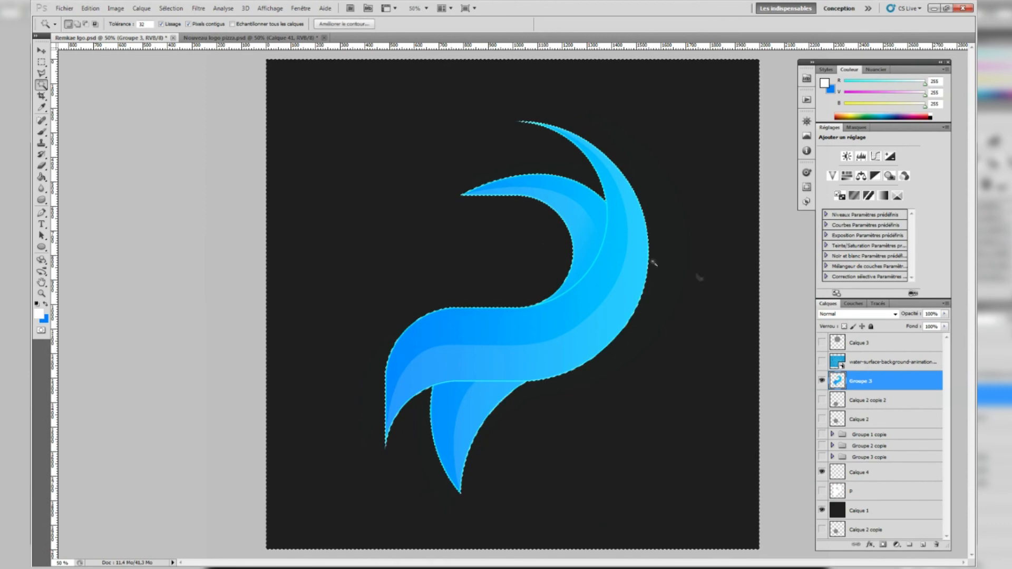
pyautogui.click(821, 381)
pyautogui.click(821, 361)
# Rasterize the water texture layer, delete everything outside the logo shape, and deselect.
pyautogui.click(882, 361)
pyautogui.press('Delete')
pyautogui.press('Return')
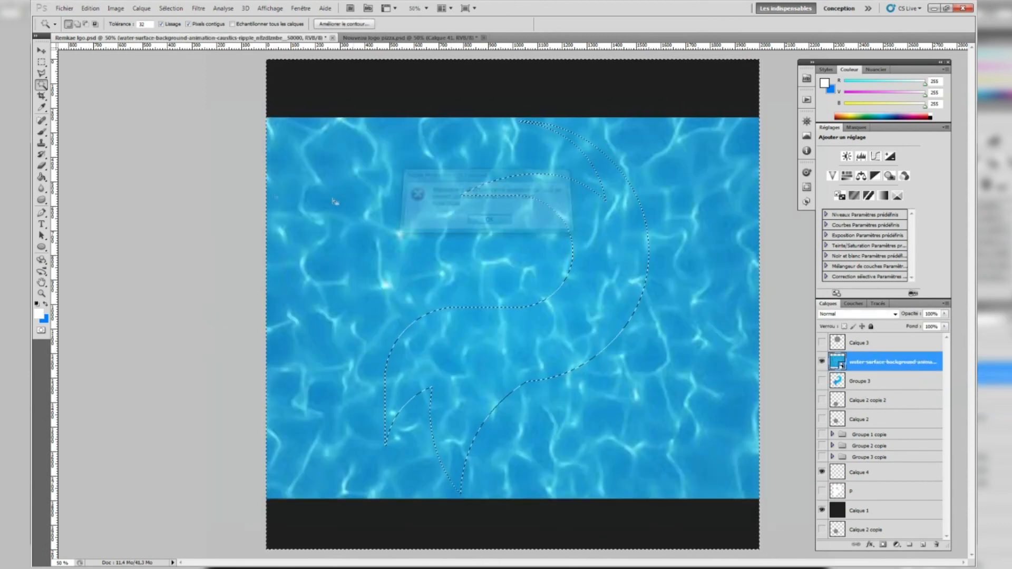
pyautogui.click(41, 132)
pyautogui.press('Delete')
pyautogui.press('Return')
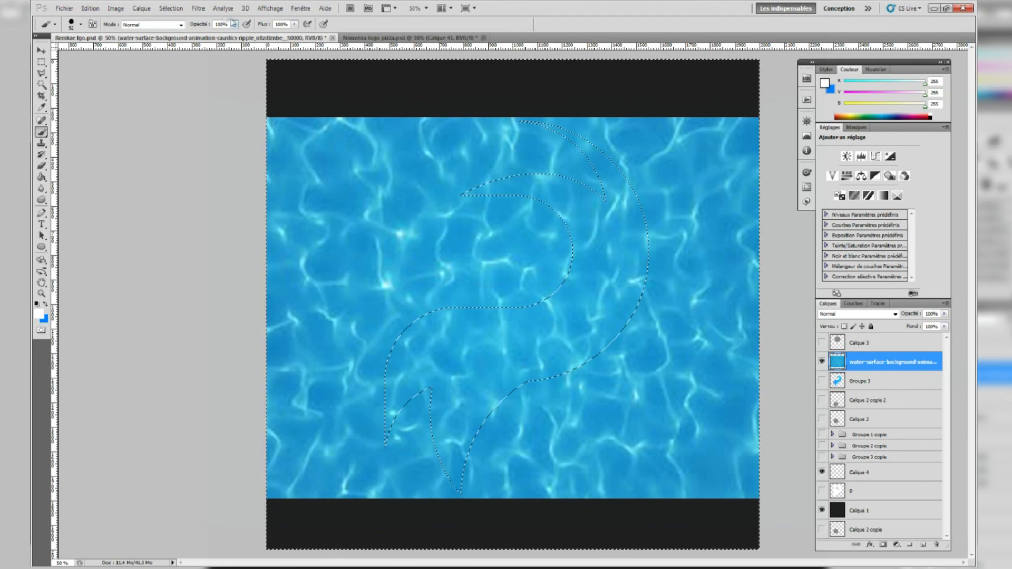
pyautogui.click(170, 8)
pyautogui.click(182, 28)
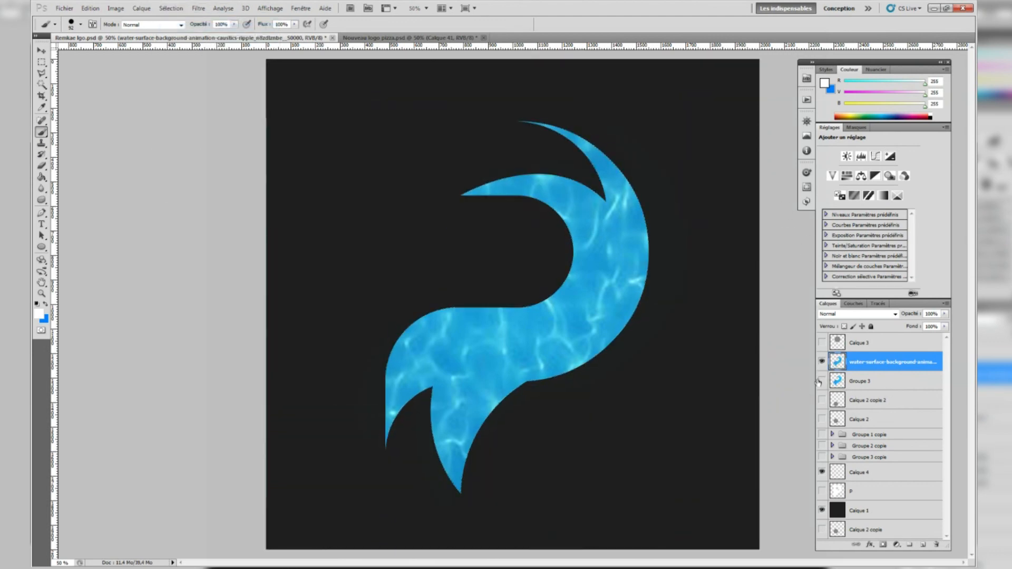
# Show Groupe 3 again and set the water texture's blend mode to Densité couleur +.
pyautogui.click(835, 315)
pyautogui.click(822, 379)
pyautogui.click(843, 315)
pyautogui.click(844, 319)
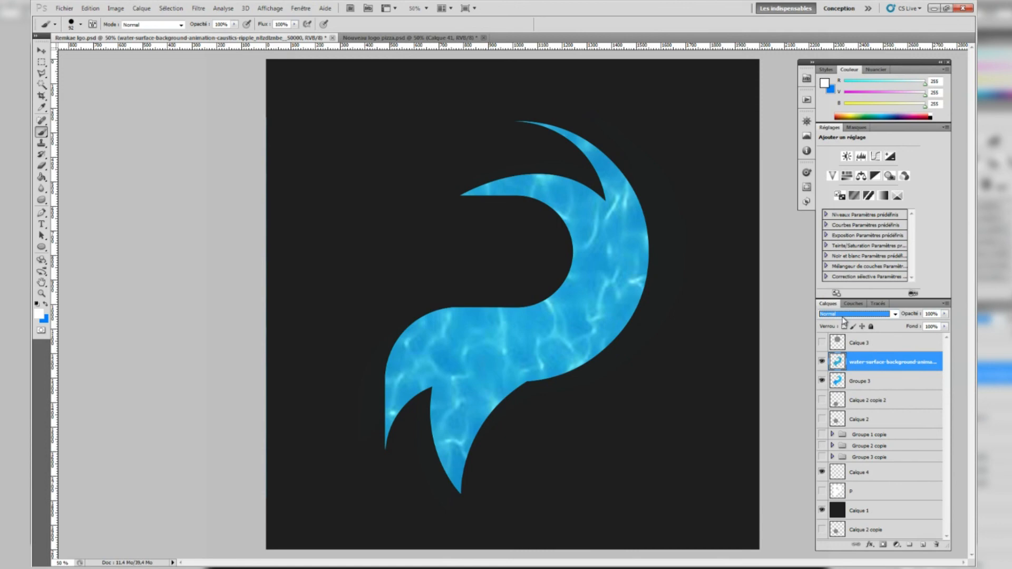
pyautogui.press('Down')
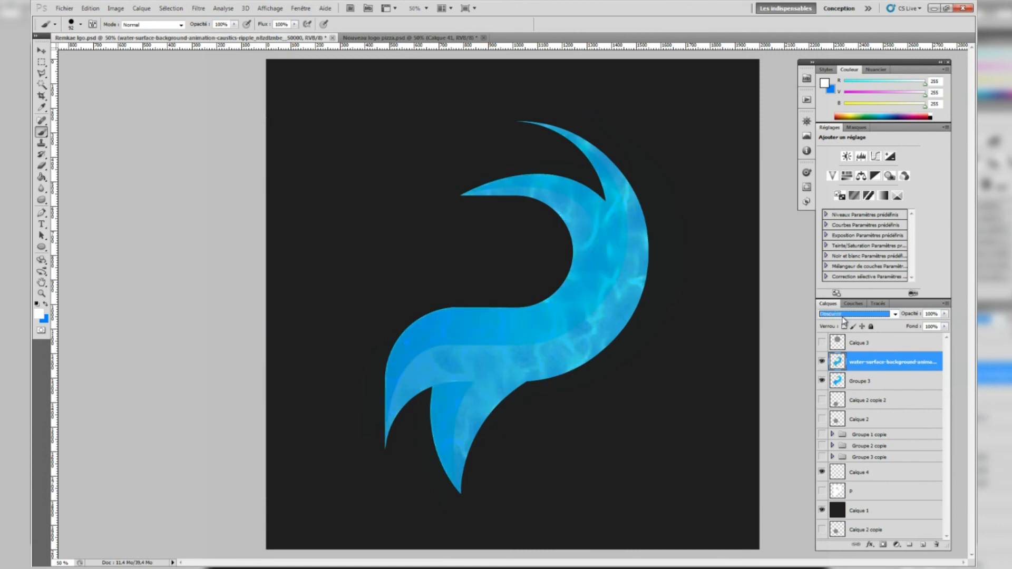
pyautogui.press('Down')
pyautogui.press('Down')
pyautogui.press('Down')
pyautogui.press('Up')
pyautogui.press('Return')
# Review the whole textured logo and compare it with the texture layer's blend mode in Nouveau logo pizza.psd.
pyautogui.keyDown('alt'); pyautogui.click(551, 349); pyautogui.keyUp('alt')
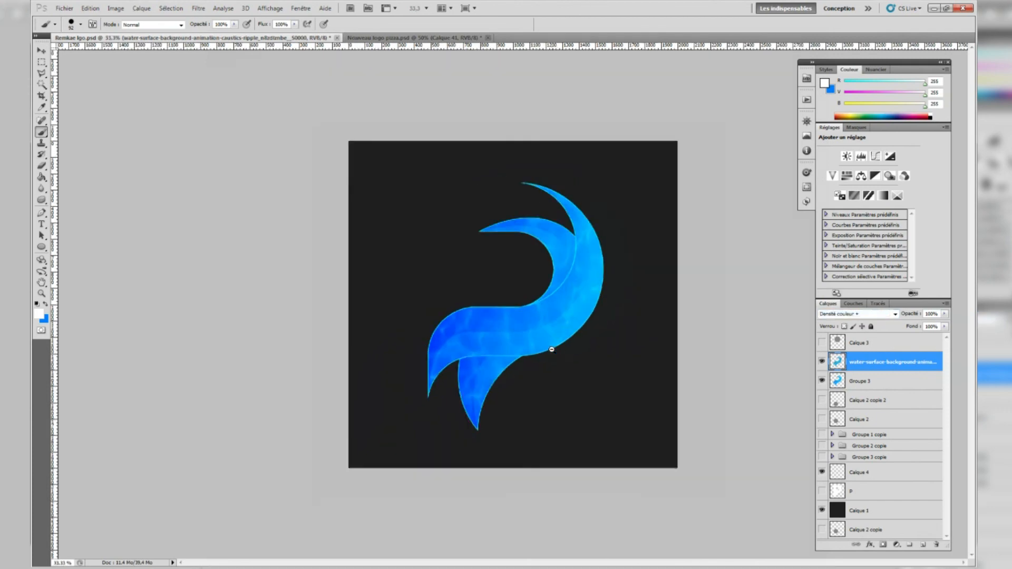
pyautogui.scroll(-4, 551, 350)
pyautogui.scroll(4, 529, 332)
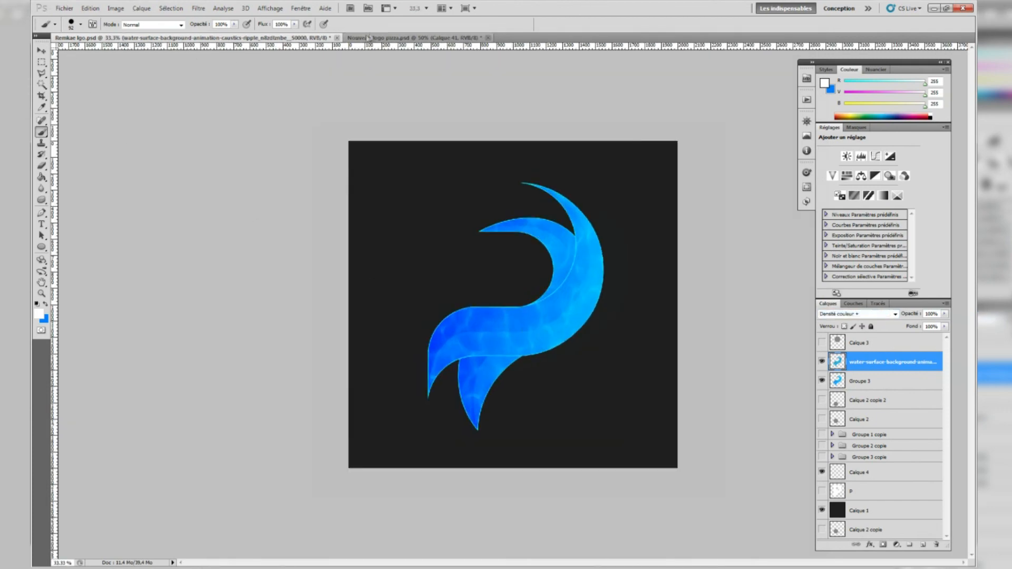
pyautogui.click(369, 38)
pyautogui.click(849, 375)
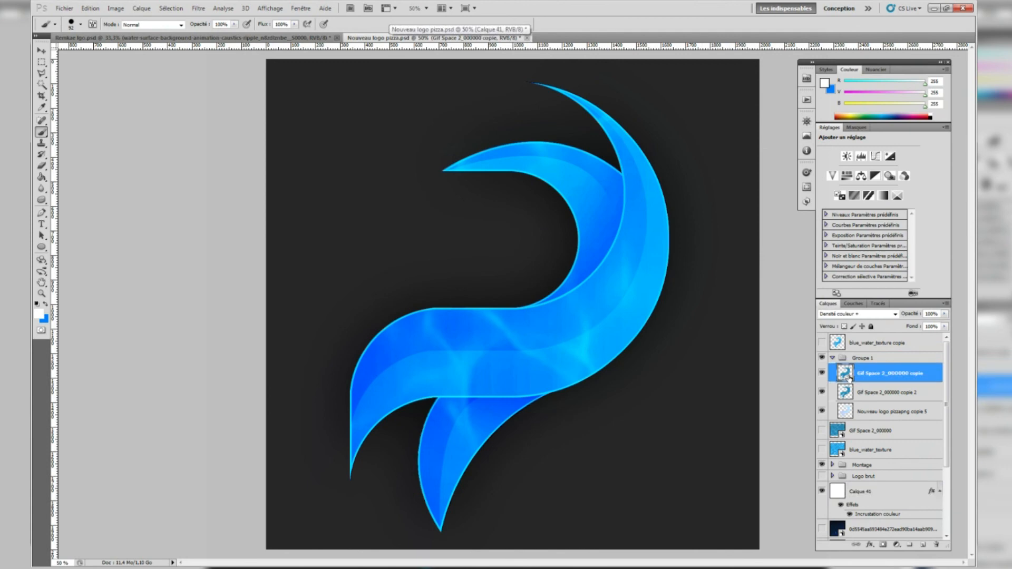
pyautogui.click(227, 38)
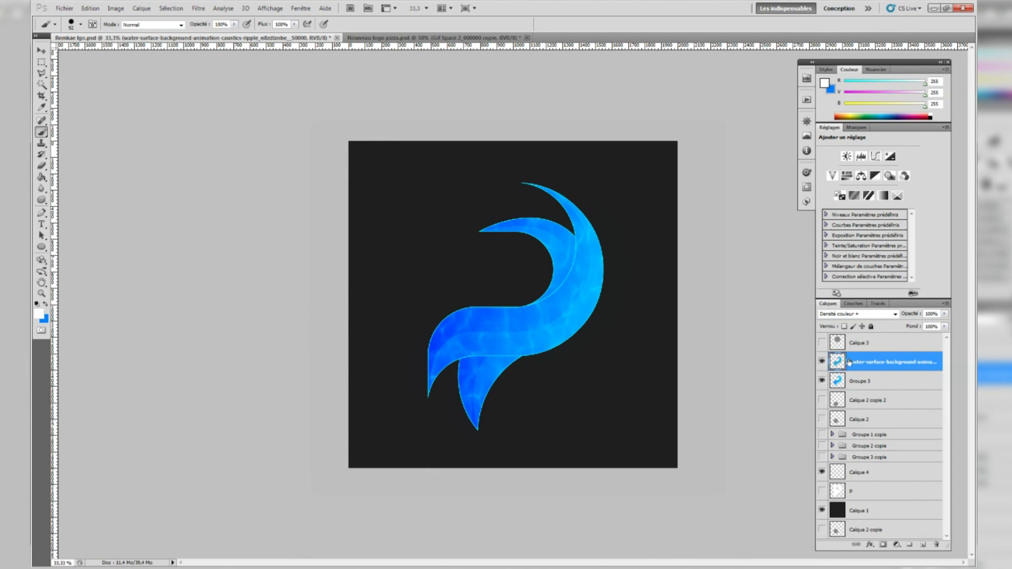
# Duplicate the water texture layer and Groupe 3, and leave only the Groupe 3 copy of the logo visible.
pyautogui.hotkey('ctrl', 'j')
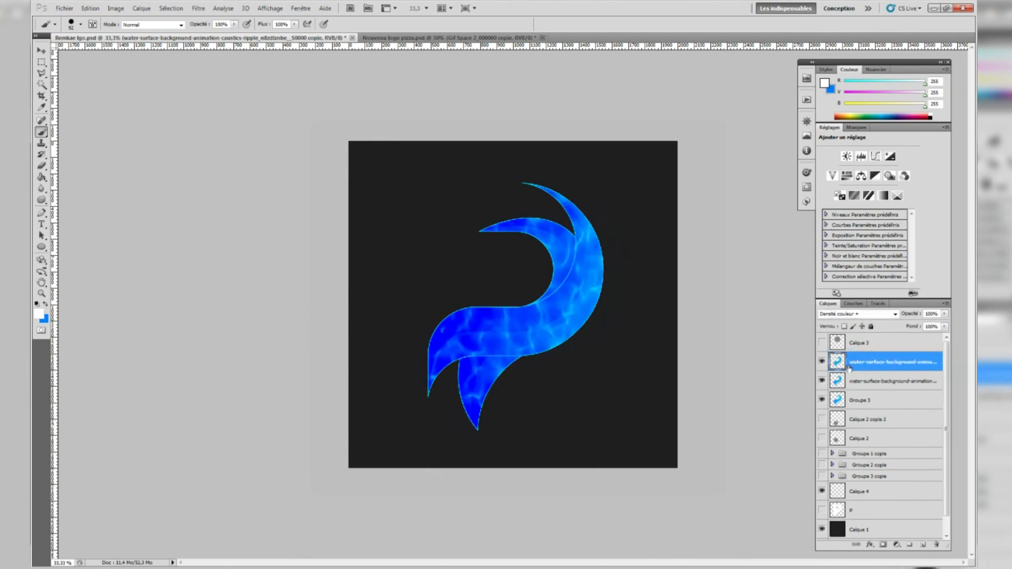
pyautogui.click(871, 405)
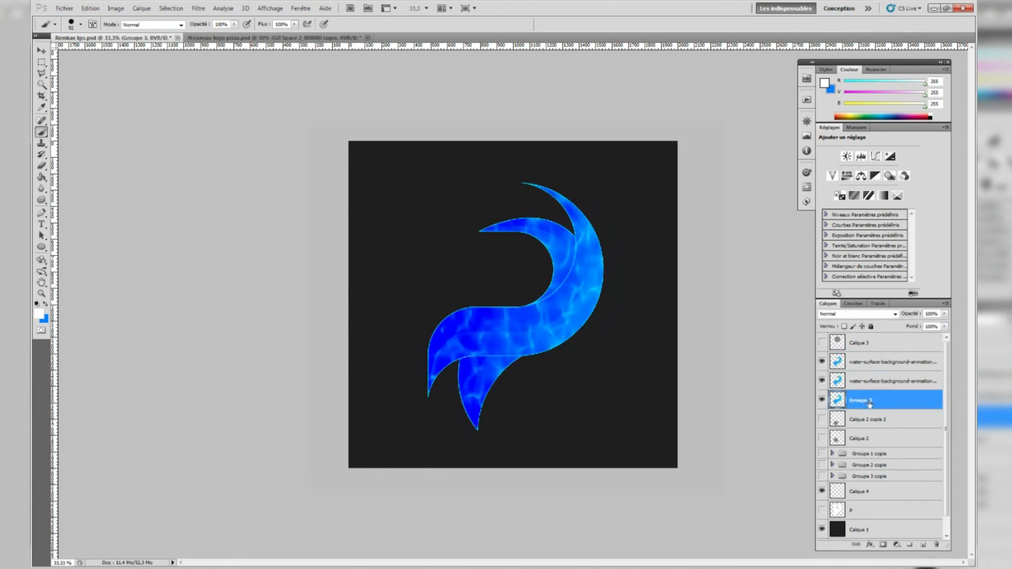
pyautogui.hotkey('ctrl', 'j')
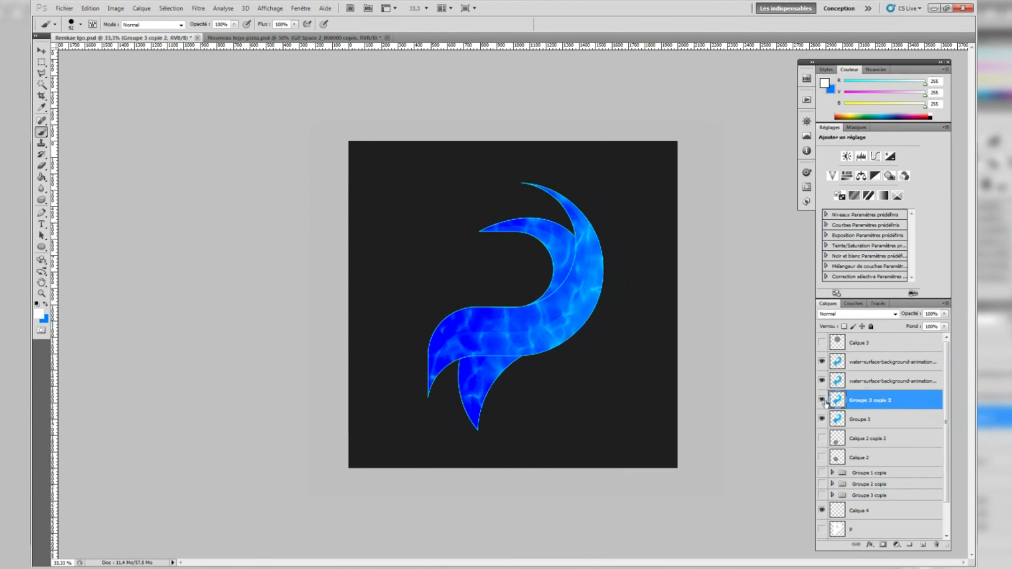
pyautogui.click(823, 401)
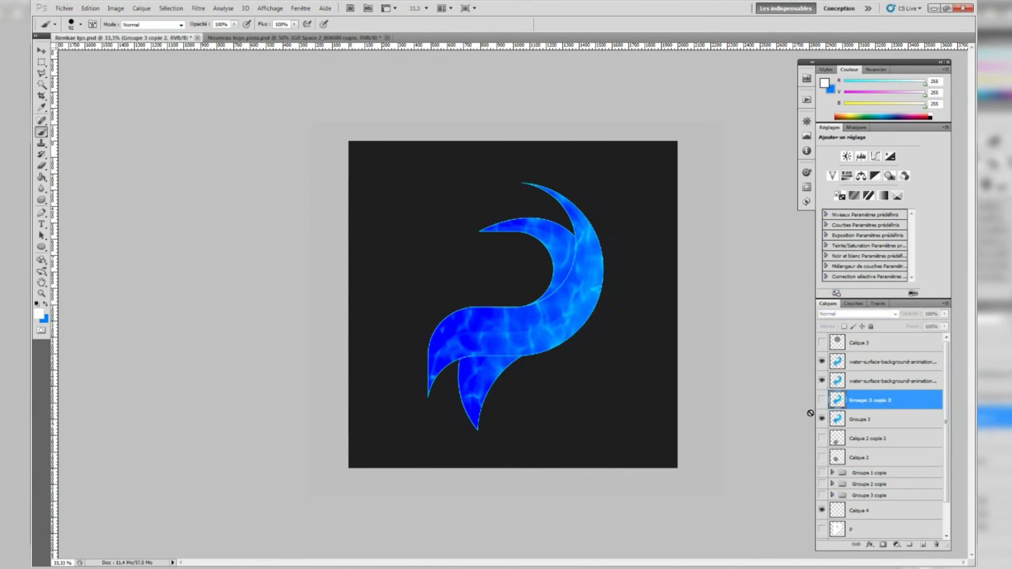
pyautogui.moveTo(821, 381); pyautogui.dragTo(821, 361)
pyautogui.click(823, 400)
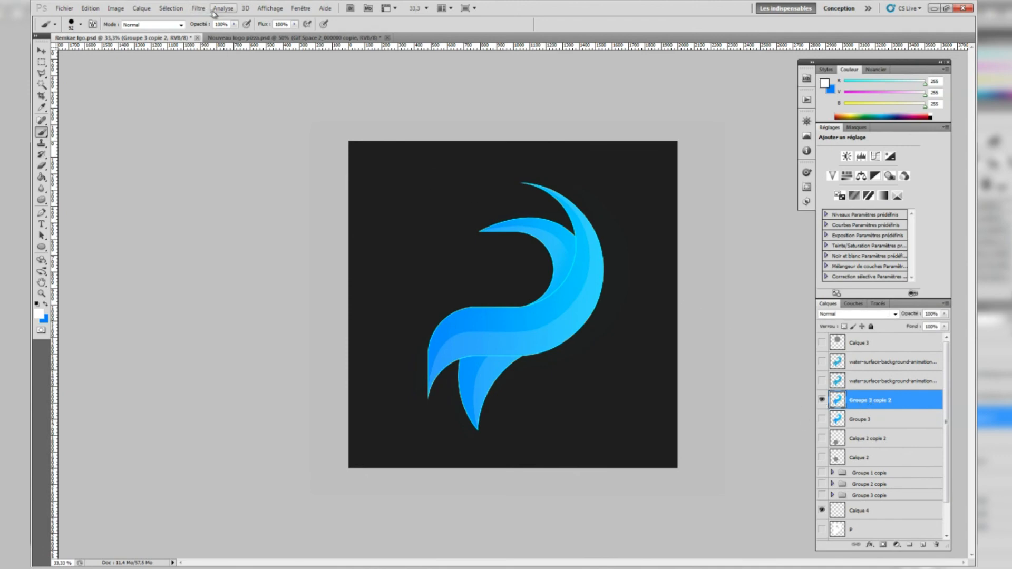
# Turn the Groupe 3 copy white with a clipped Hue/Saturation adjustment at maximum lightness, and merge the adjustment into it.
pyautogui.click(846, 176)
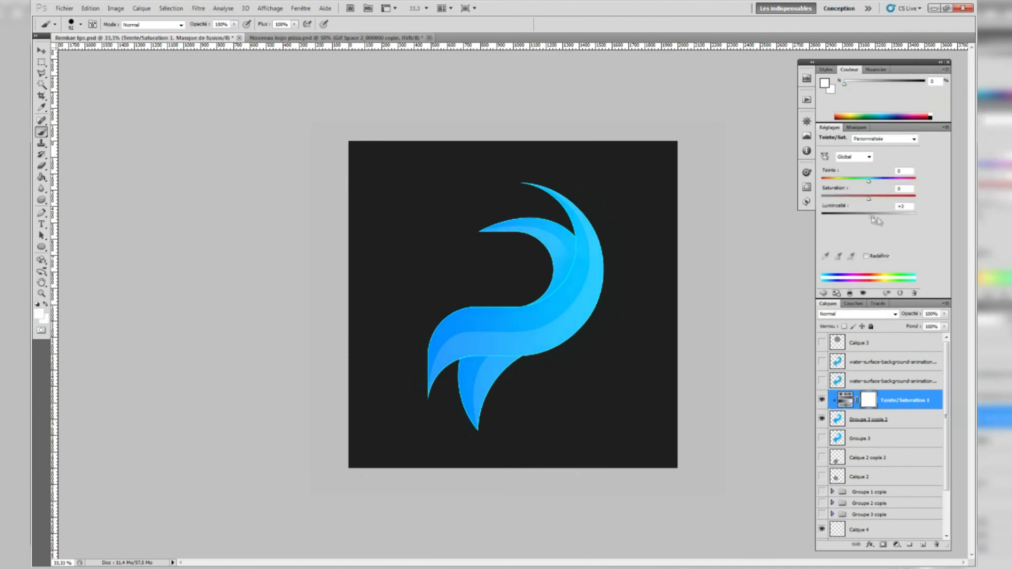
pyautogui.moveTo(870, 216); pyautogui.dragTo(917, 217)
pyautogui.rightClick(900, 402)
pyautogui.click(891, 373)
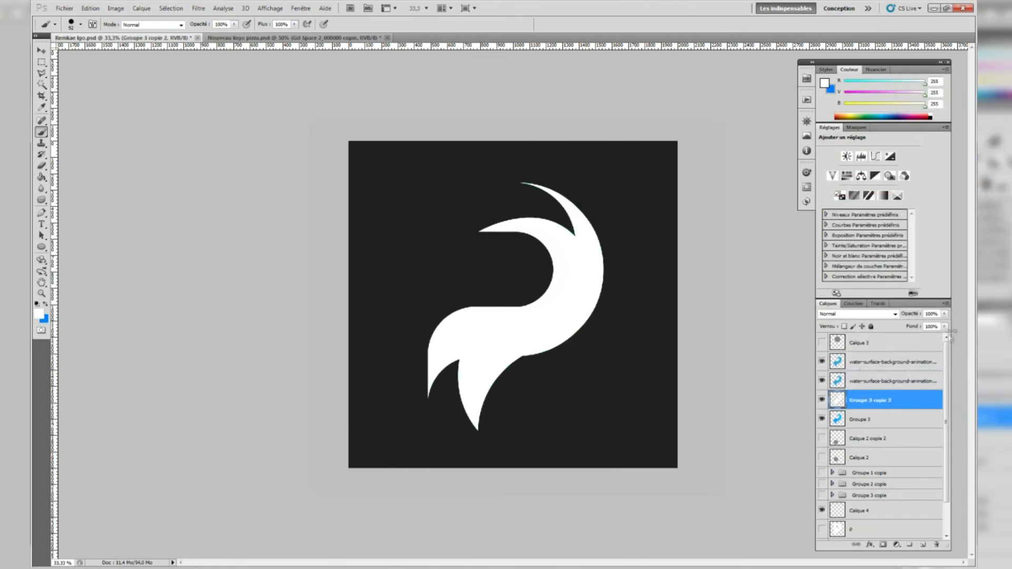
# Set the white Groupe 3 copy's opacity to 50% and compare the logo with the top water texture hidden and shown.
pyautogui.moveTo(945, 320); pyautogui.dragTo(921, 328)
pyautogui.click(822, 363)
pyautogui.click(821, 362)
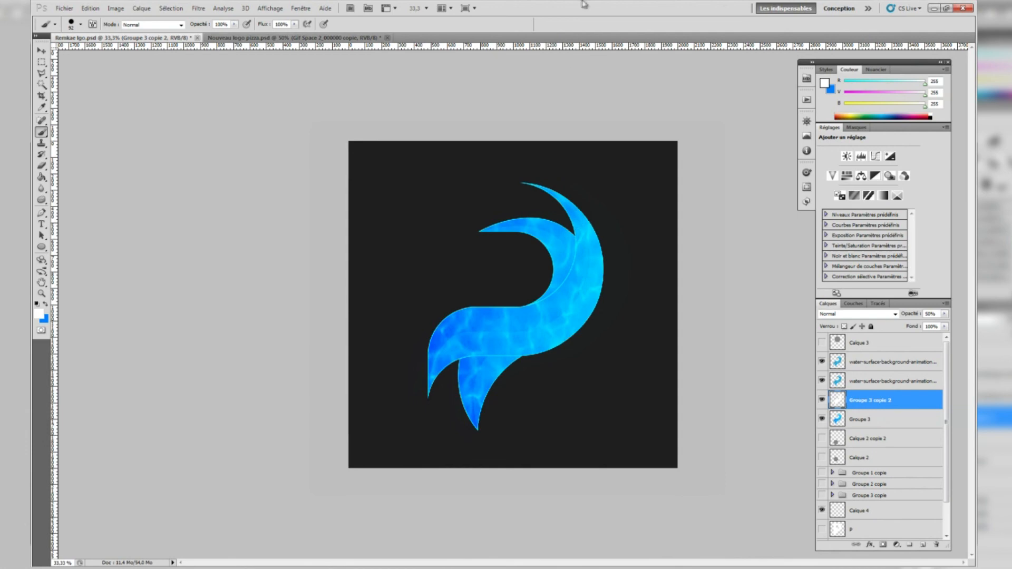
pyautogui.scroll(-3, 569, 238)
pyautogui.scroll(4, 555, 258)
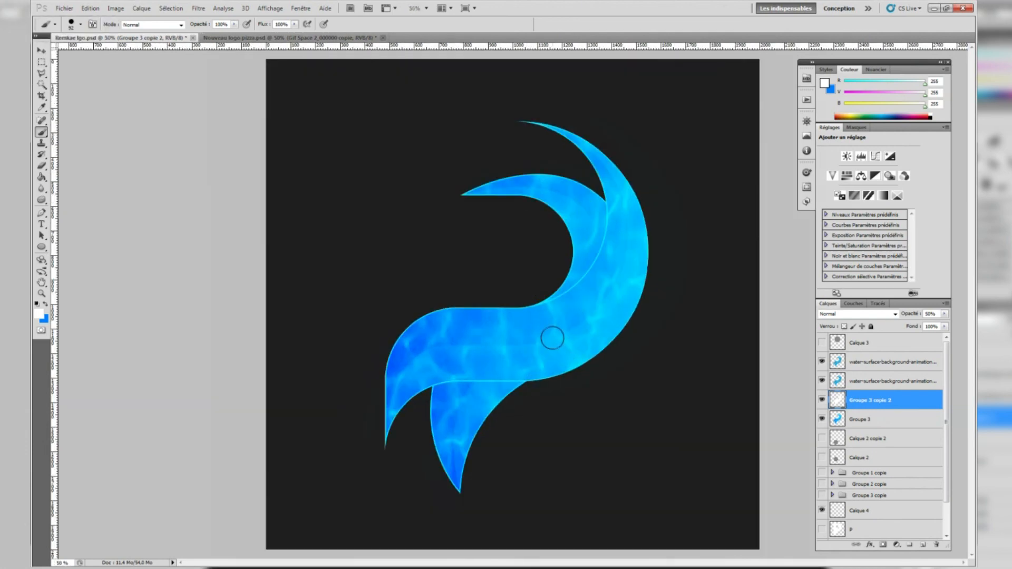
pyautogui.scroll(-3, 552, 338)
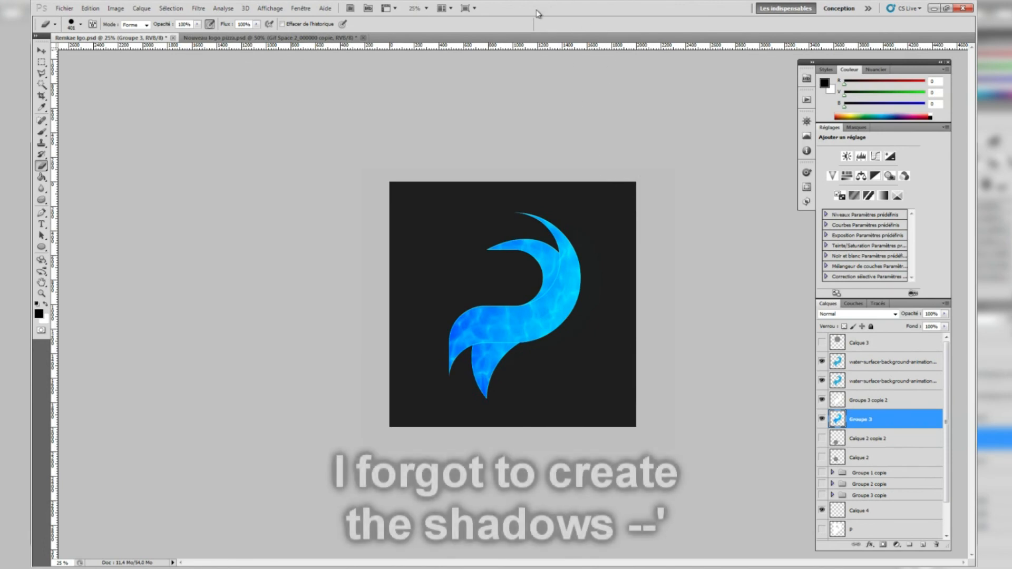